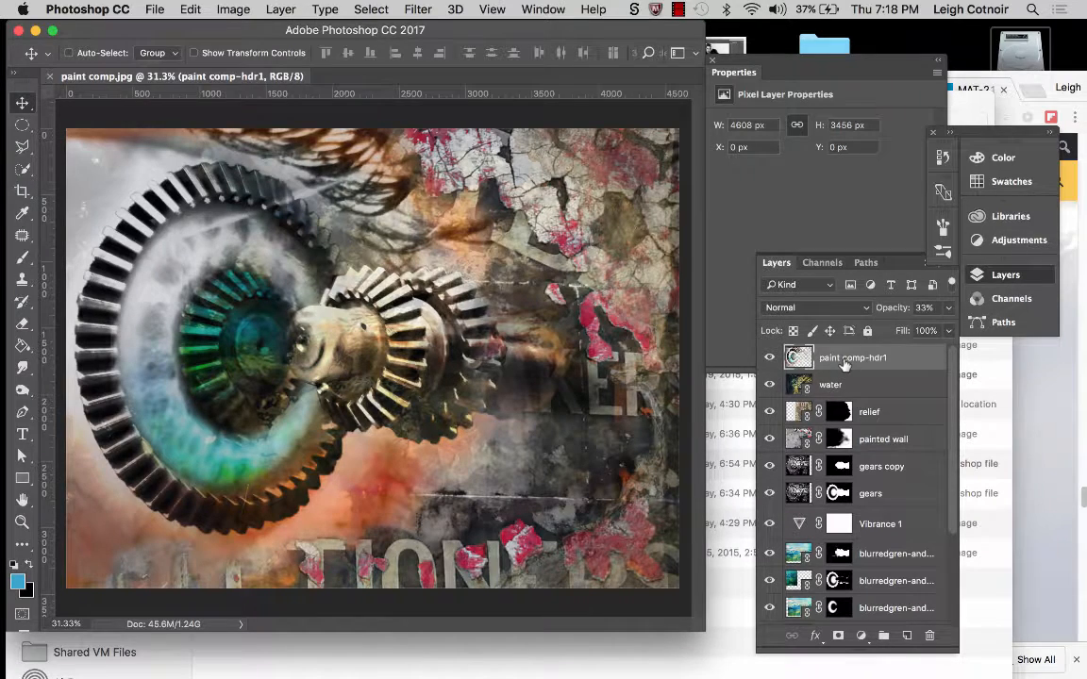
Move the "Origina;" layer below the "eye" layer, directly above "gears original" in the layer stack.
{"action": "scroll", "coordinate": [843, 373], "scroll_direction": "down", "scroll_amount": 3}
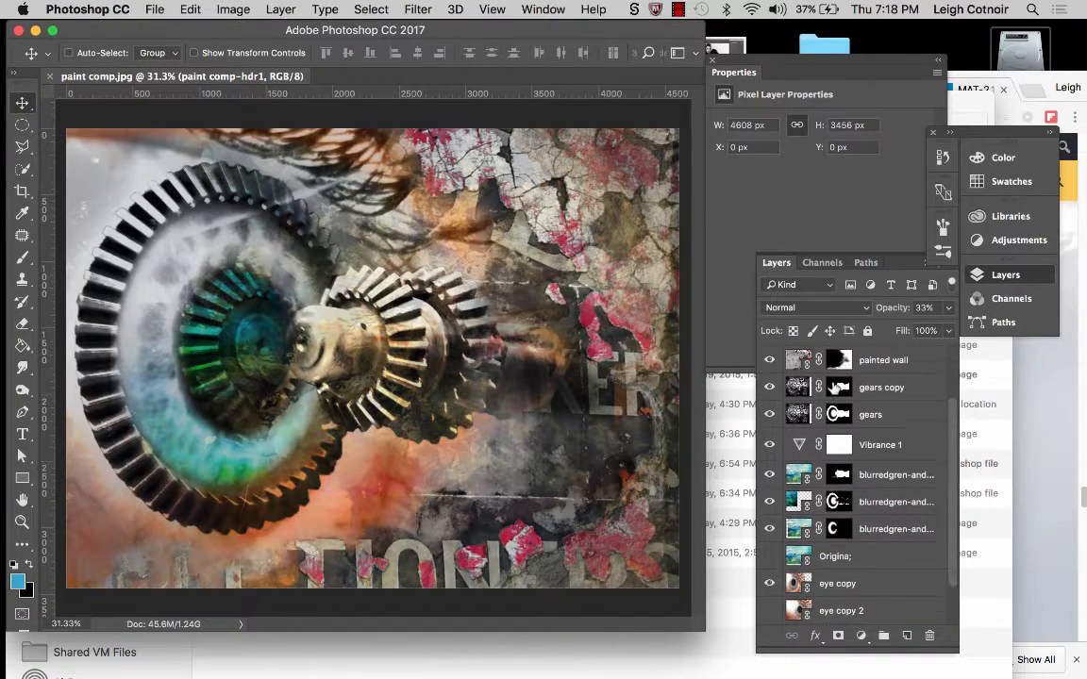
{"action": "scroll", "coordinate": [836, 387], "scroll_direction": "up", "scroll_amount": 3}
{"action": "scroll", "coordinate": [832, 386], "scroll_direction": "down", "scroll_amount": 5}
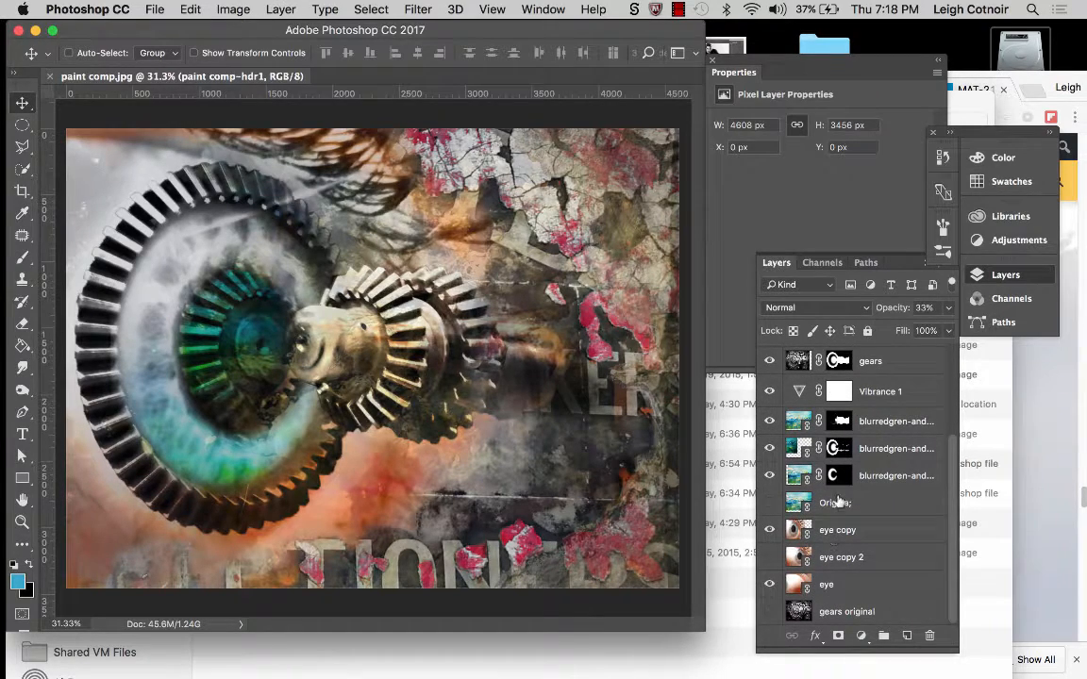
{"action": "left_click_drag", "start_coordinate": [836, 508], "coordinate": [827, 588]}
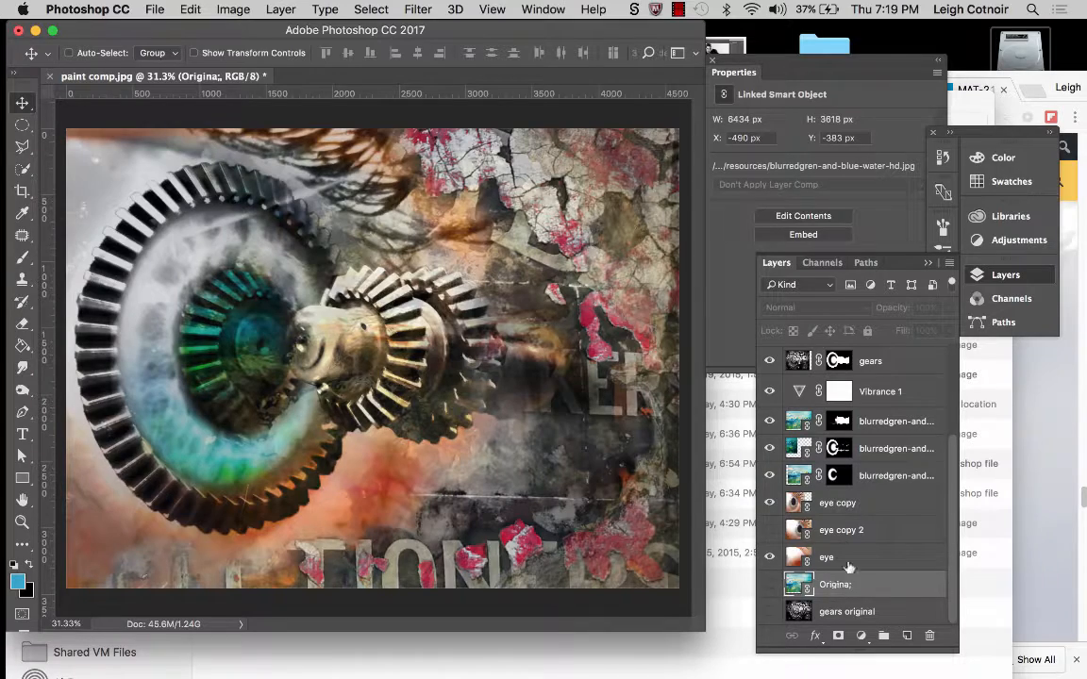
{"action": "scroll", "coordinate": [859, 493], "scroll_direction": "up", "scroll_amount": 5}
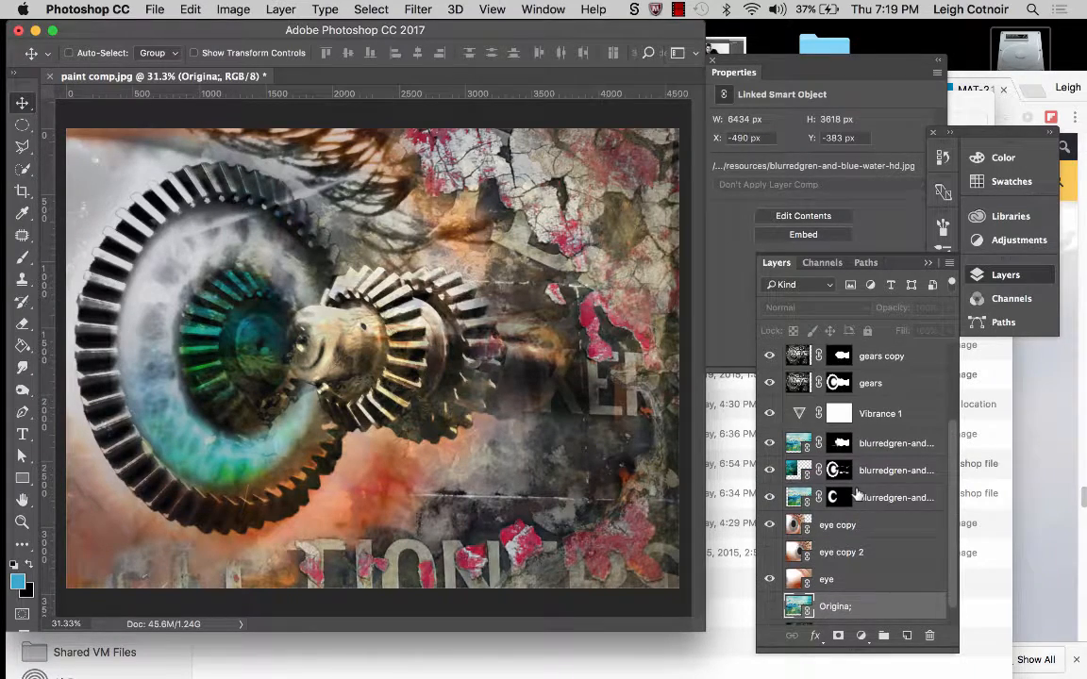
{"action": "scroll", "coordinate": [857, 491], "scroll_direction": "down", "scroll_amount": 5}
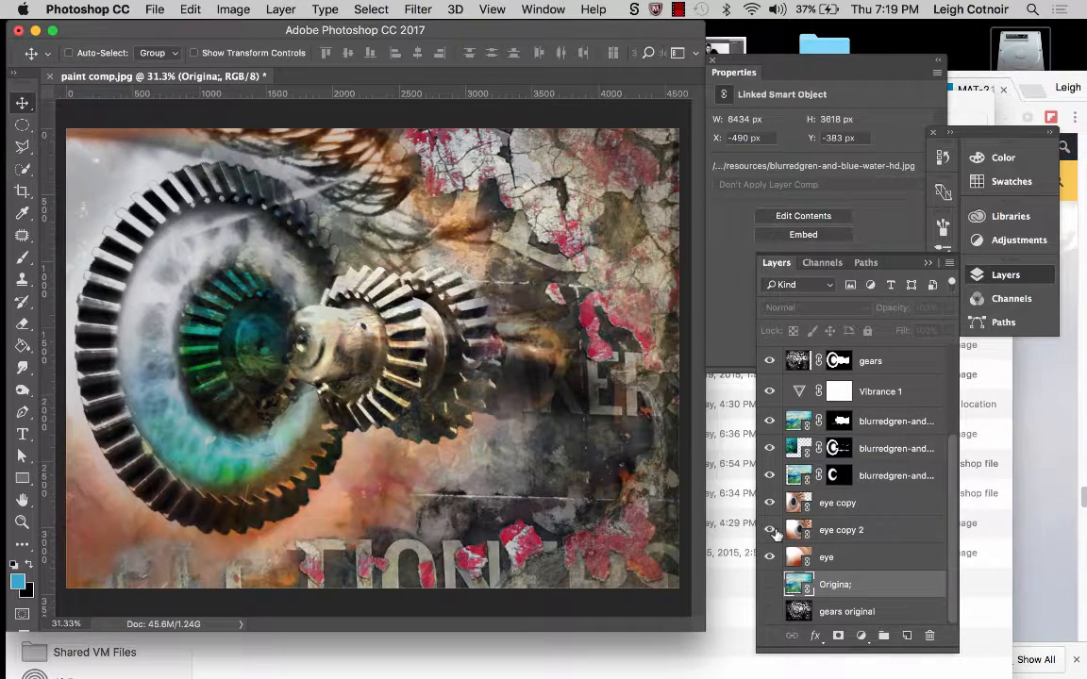
Hide all visible layers of the composite, from "eye copy 2" and "eye" up to "paint comp-hdr1".
{"action": "left_click", "coordinate": [772, 531]}
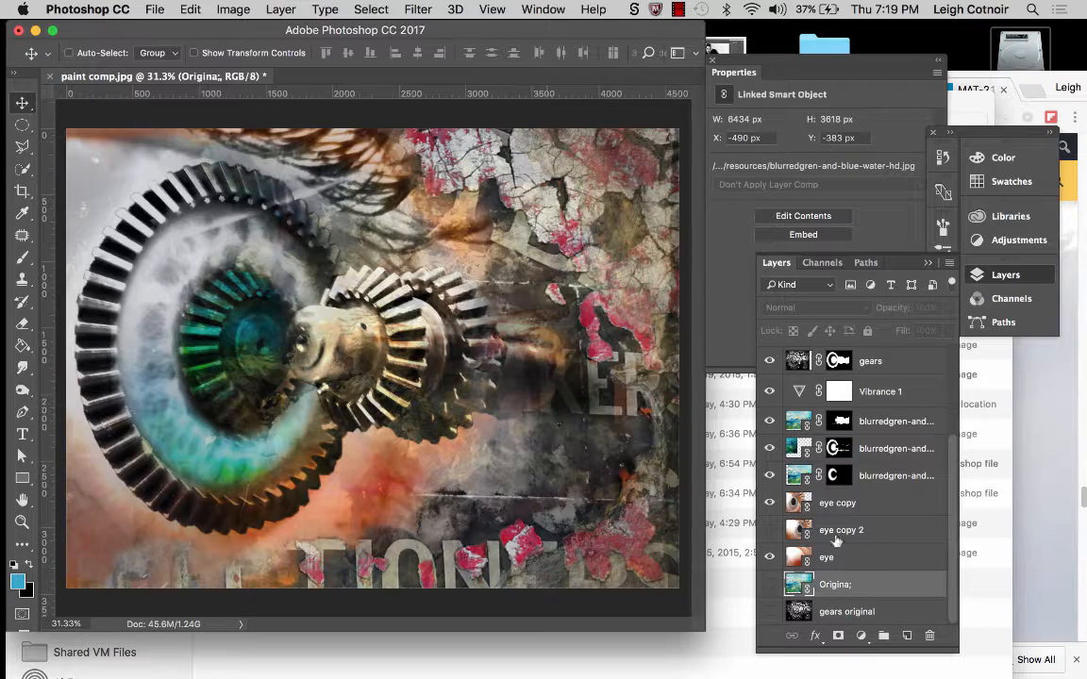
{"action": "left_click", "coordinate": [771, 559]}
{"action": "scroll", "coordinate": [773, 502], "scroll_direction": "up", "scroll_amount": 1}
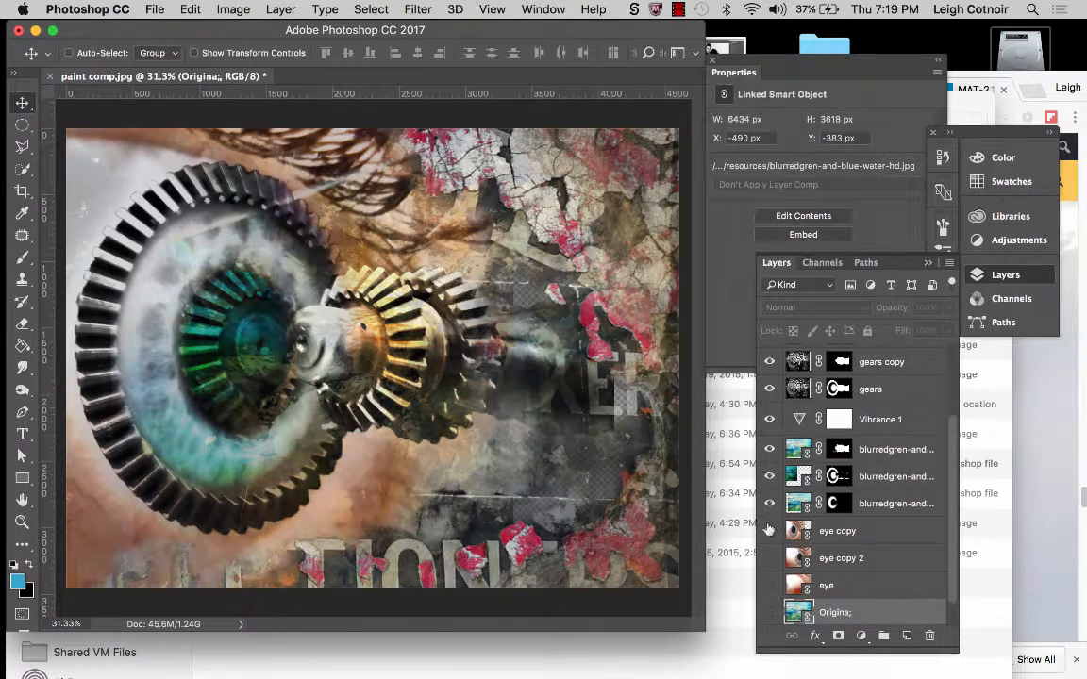
{"action": "left_click_drag", "start_coordinate": [771, 531], "coordinate": [770, 368]}
{"action": "scroll", "coordinate": [770, 379], "scroll_direction": "up", "scroll_amount": 3}
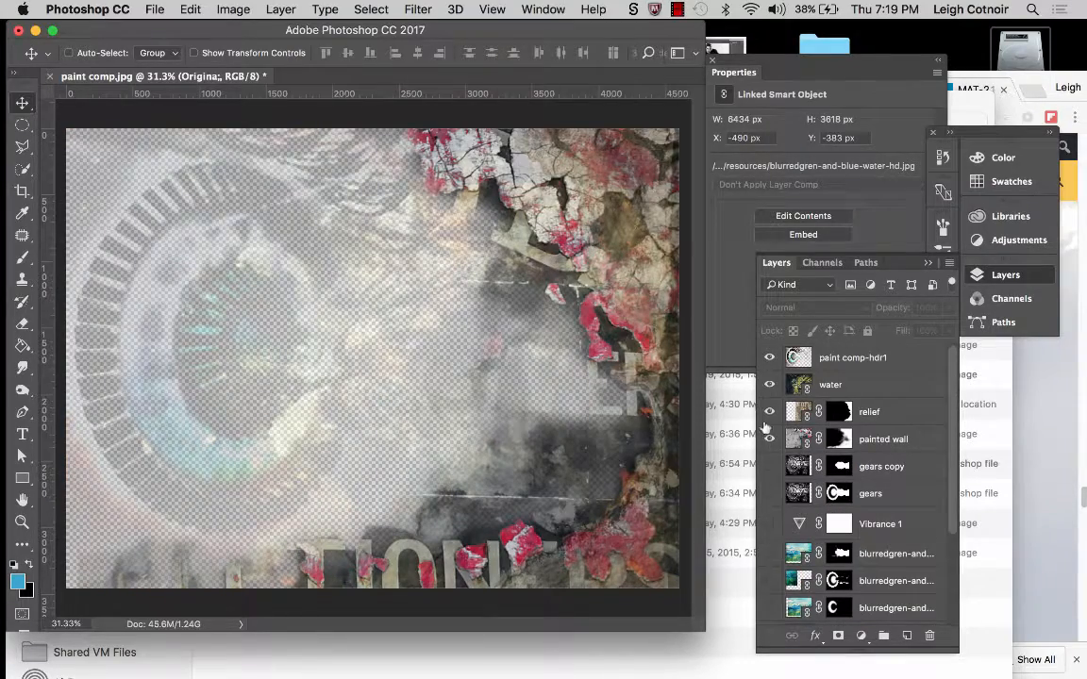
{"action": "left_click_drag", "start_coordinate": [770, 441], "coordinate": [768, 359]}
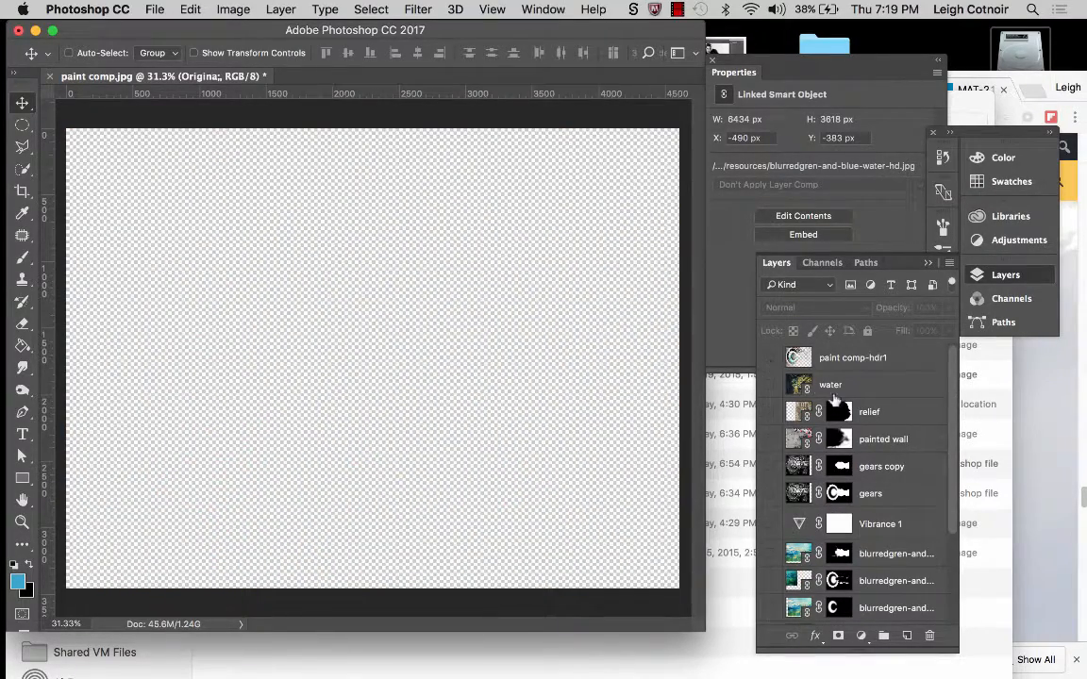
Show the "gears original" layer and the "eye copy" layer above it.
{"action": "scroll", "coordinate": [759, 523], "scroll_direction": "down", "scroll_amount": 5}
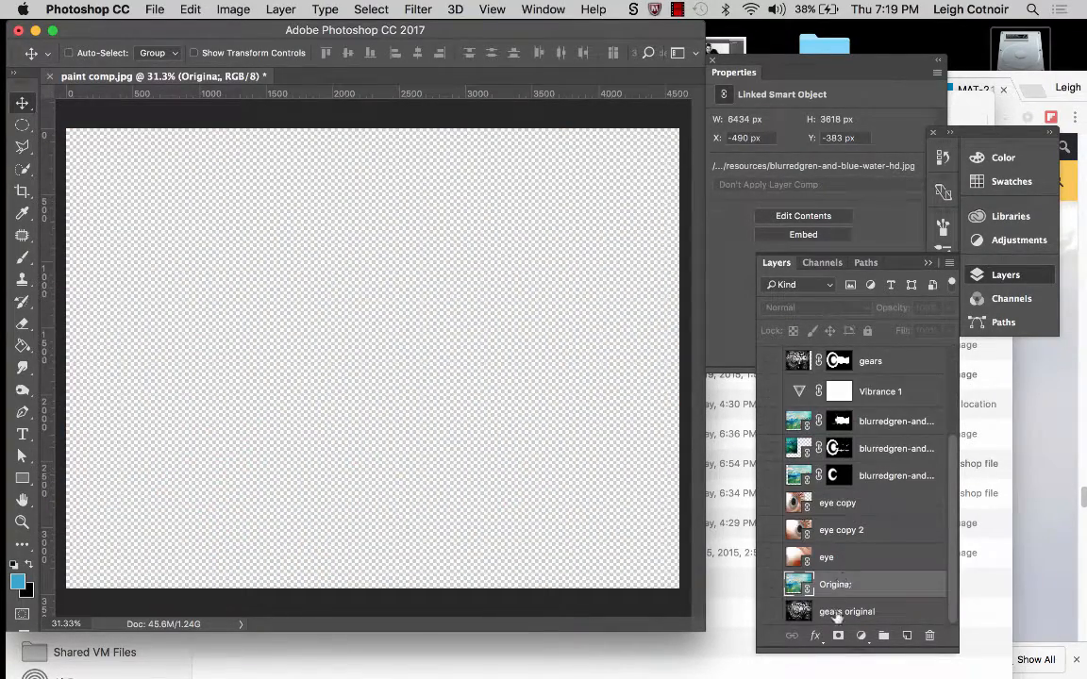
{"action": "left_click", "coordinate": [771, 614]}
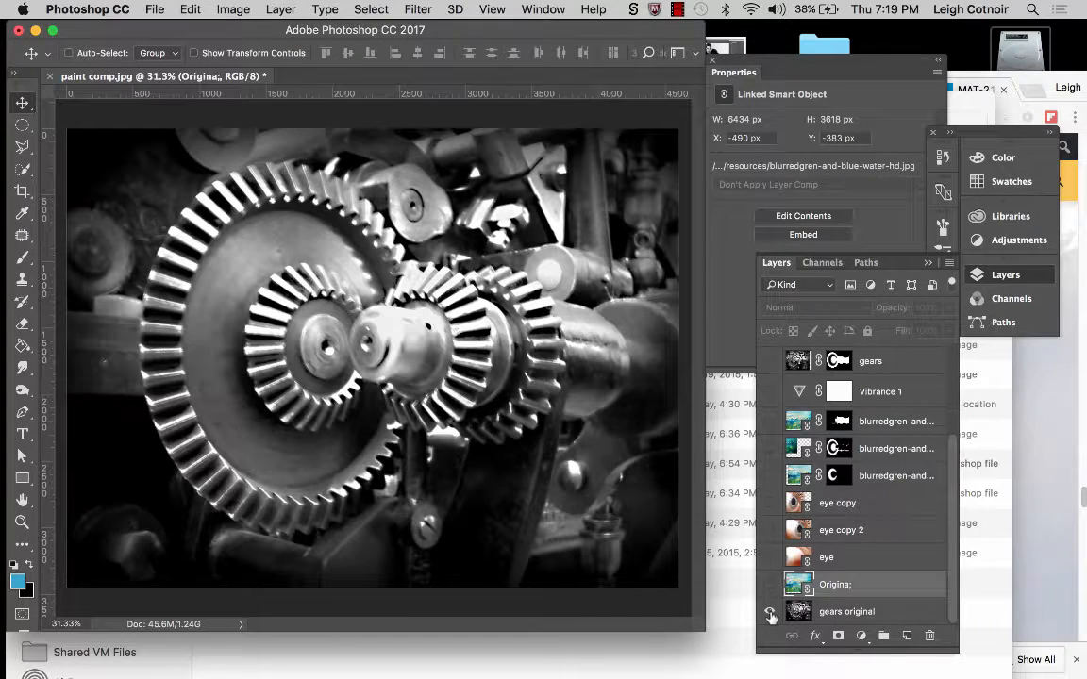
{"action": "left_click", "coordinate": [771, 504]}
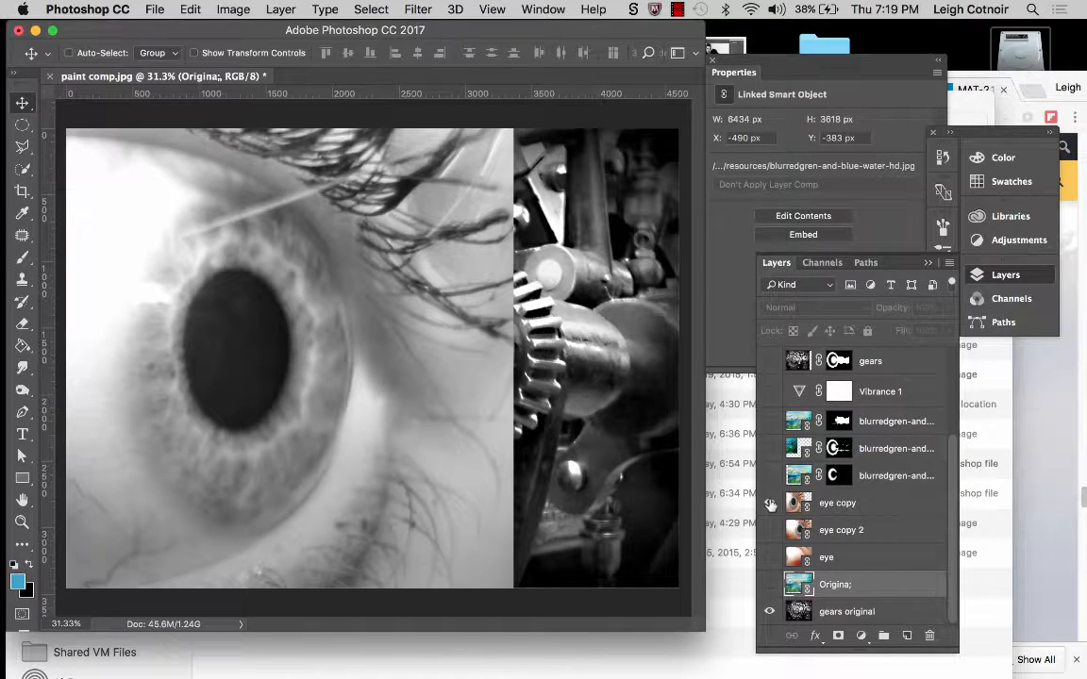
Set the "eye copy" layer's blend mode to Normal and keep its opacity at 100%.
{"action": "left_click", "coordinate": [844, 503]}
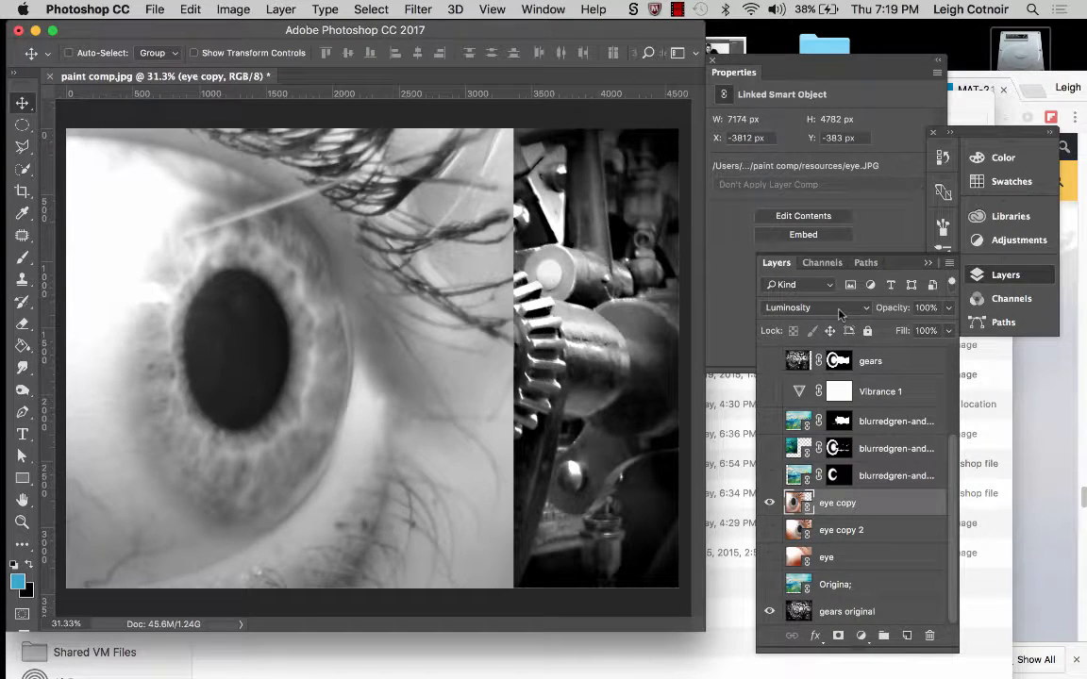
{"action": "left_click", "coordinate": [845, 313]}
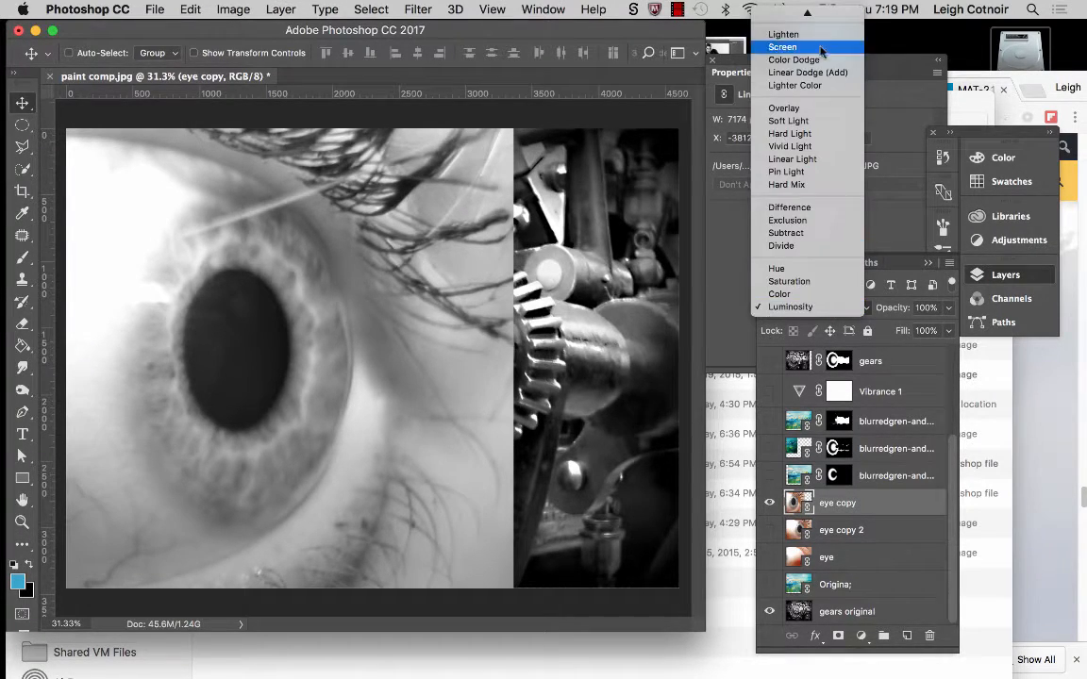
{"action": "left_click", "coordinate": [800, 20]}
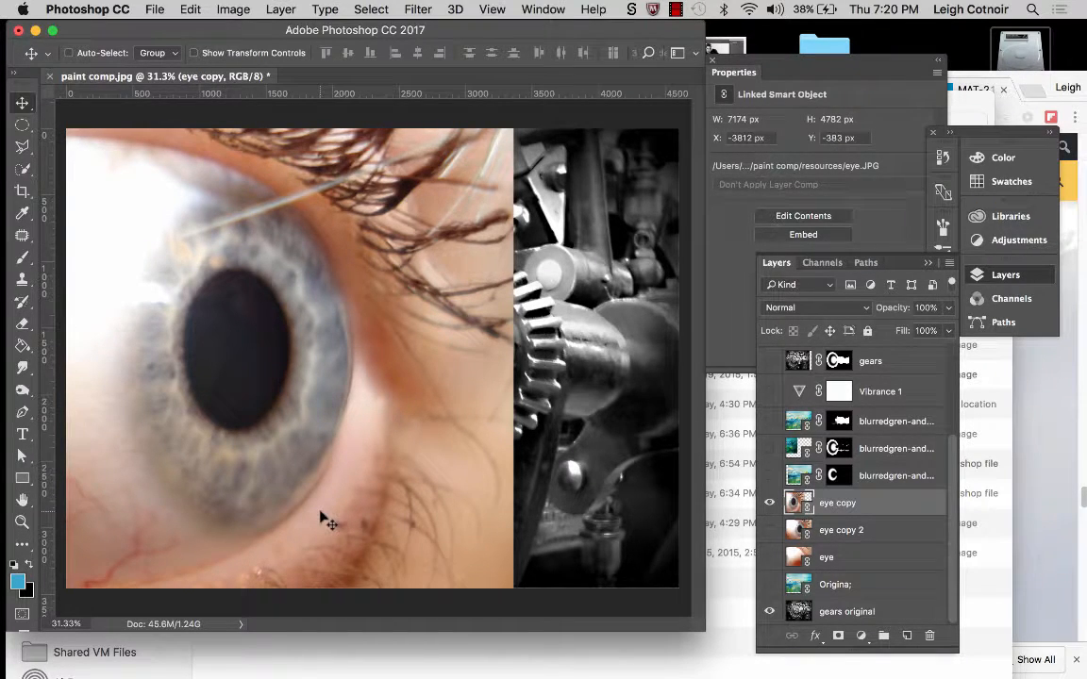
{"action": "left_click", "coordinate": [948, 330]}
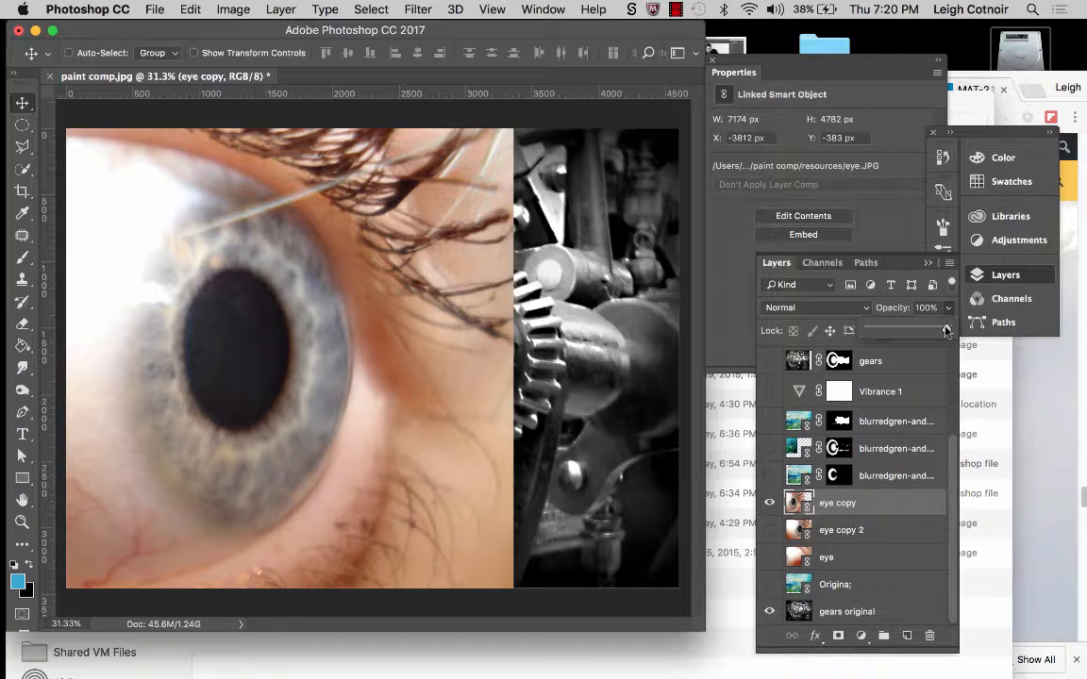
{"action": "mouse_move", "coordinate": [946, 330]}
{"action": "left_mouse_down"}
{"action": "mouse_move", "coordinate": [891, 330]}
{"action": "mouse_move", "coordinate": [949, 331]}
{"action": "left_mouse_up"}
Hide the "gears original" layer and show the masked "gears" layer over the eye, leaving "gears copy" hidden.
{"action": "left_click", "coordinate": [769, 612]}
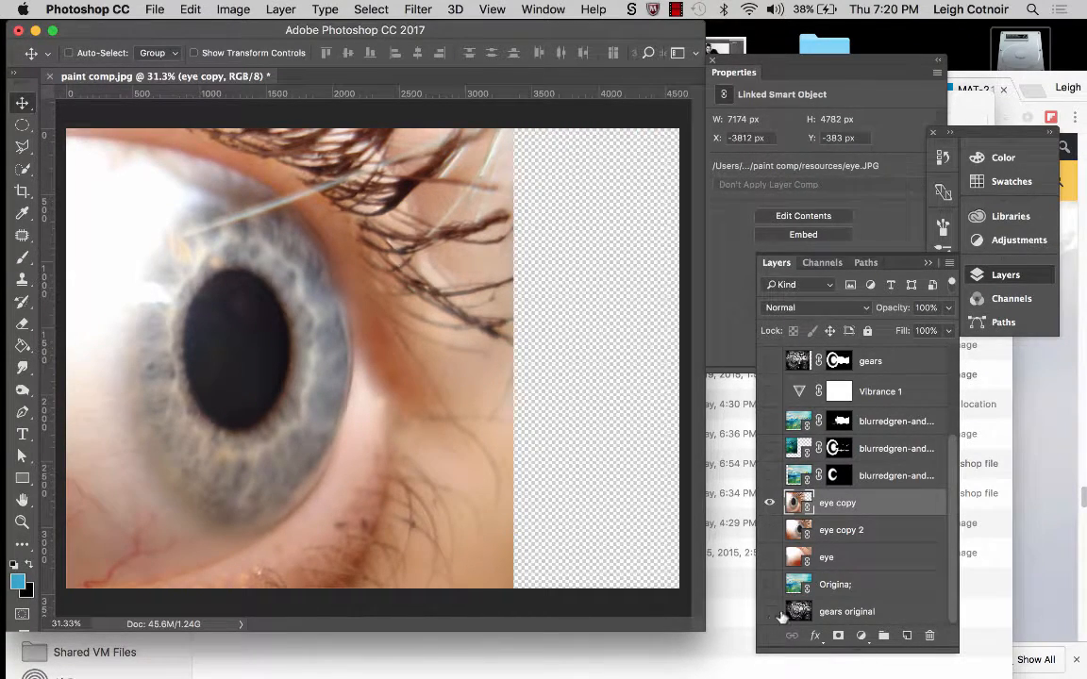
{"action": "left_click", "coordinate": [834, 611]}
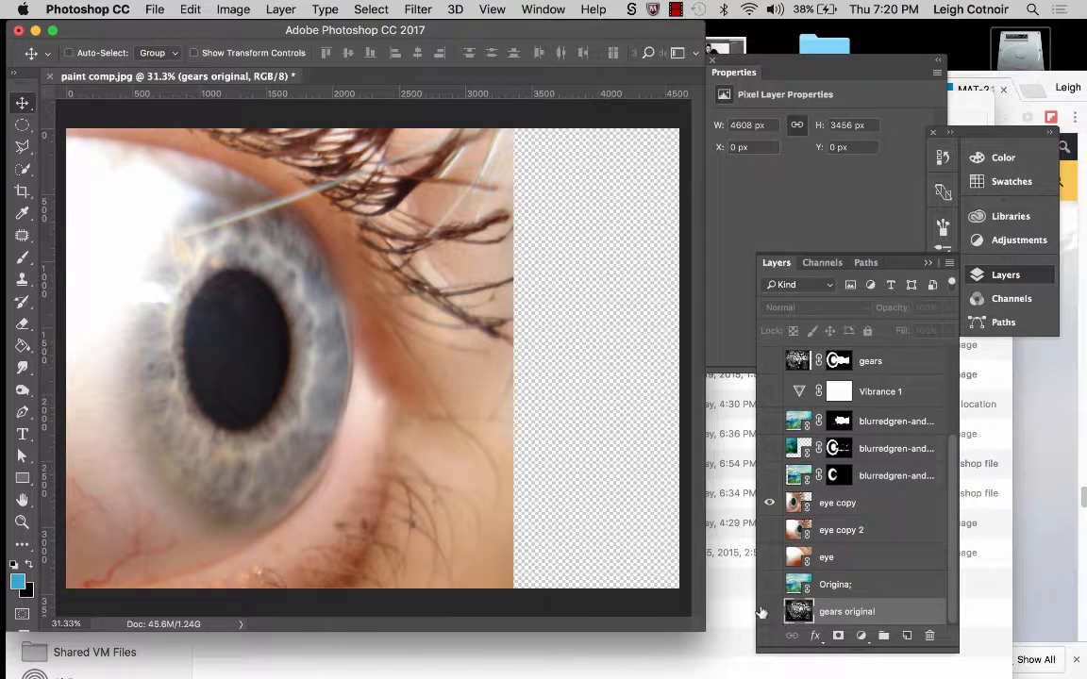
{"action": "left_click", "coordinate": [770, 361]}
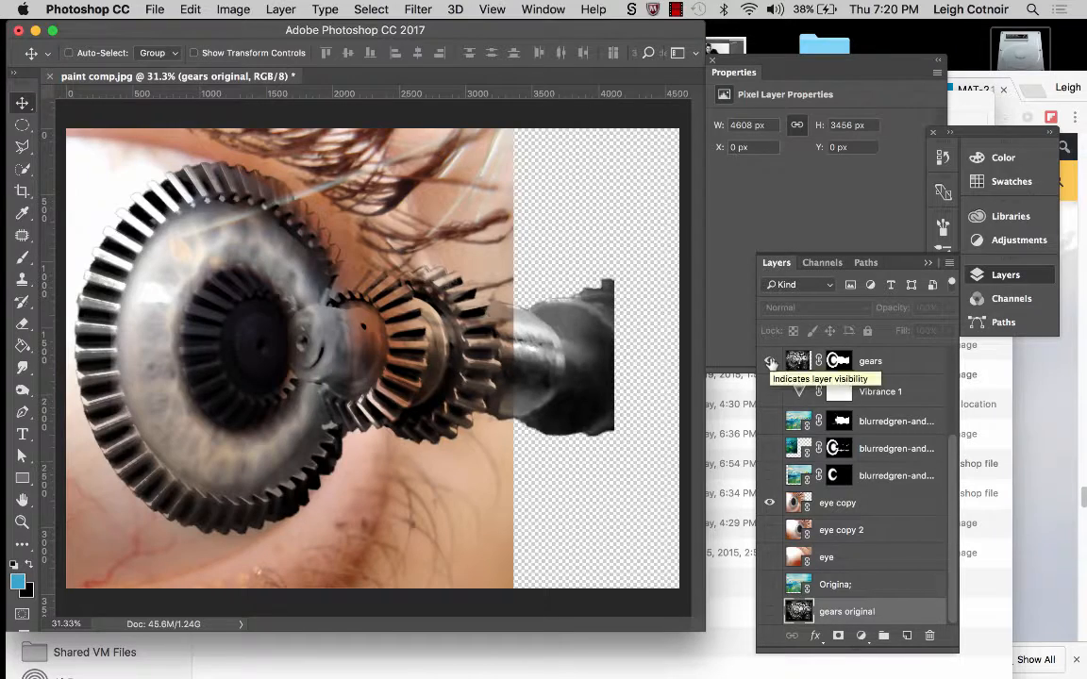
{"action": "left_click", "coordinate": [770, 362]}
{"action": "scroll", "coordinate": [772, 364], "scroll_direction": "up", "scroll_amount": 4}
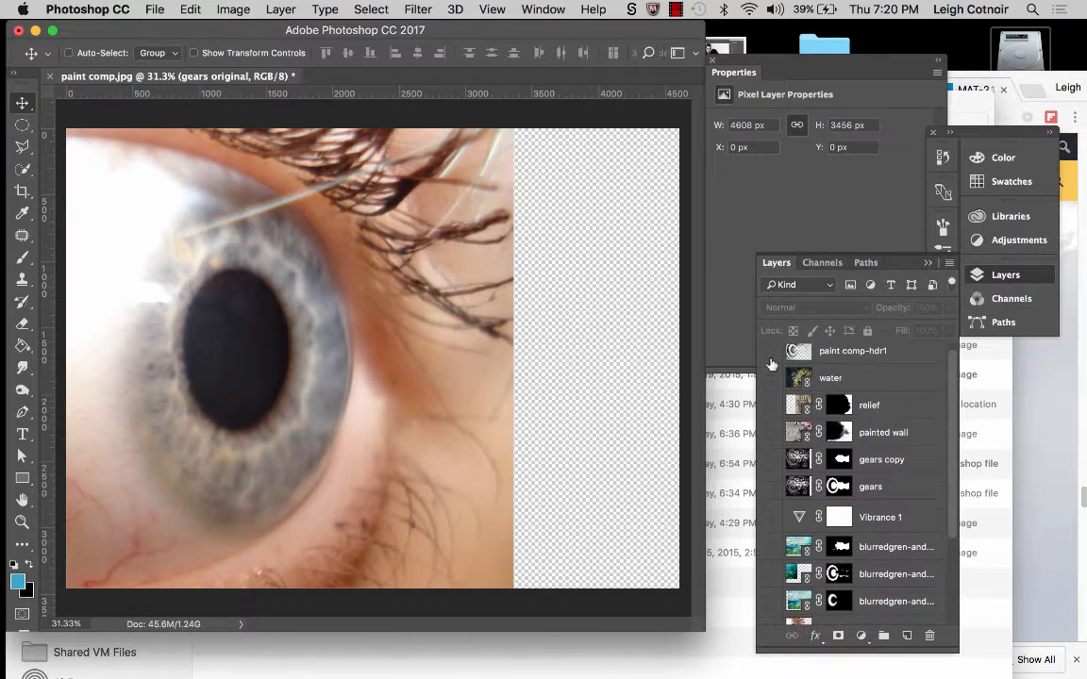
{"action": "left_click", "coordinate": [770, 459]}
{"action": "left_click", "coordinate": [770, 460]}
{"action": "left_click", "coordinate": [770, 488]}
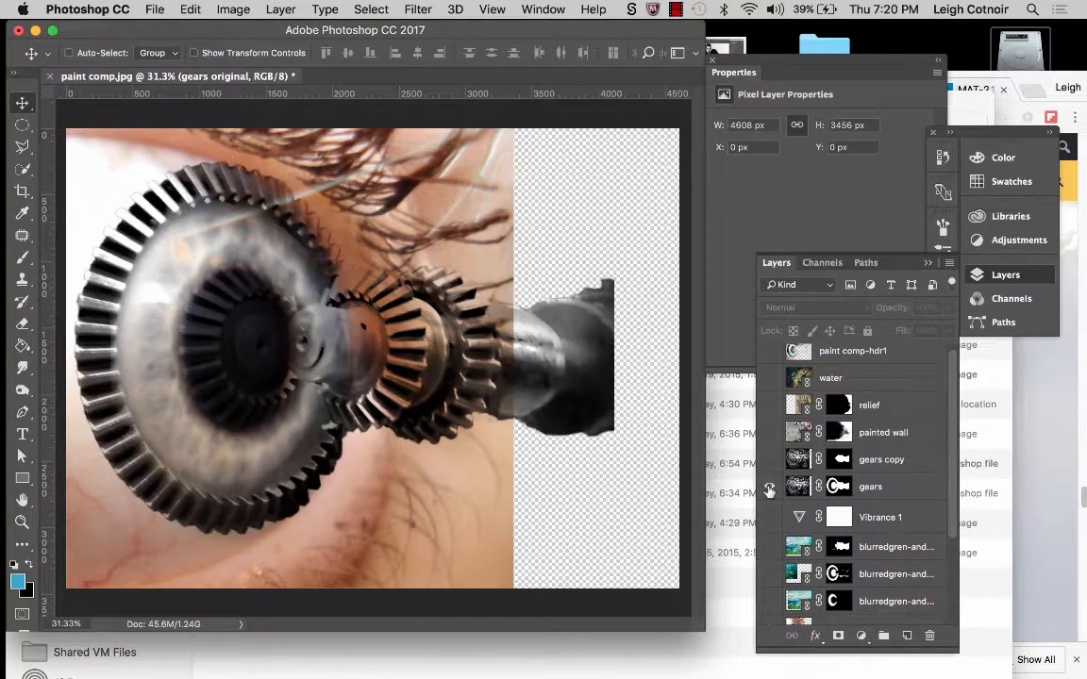
Turn the "gears original" layer on for a look behind the eye and gears, and hide it again.
{"action": "scroll", "coordinate": [811, 501], "scroll_direction": "down", "scroll_amount": 5}
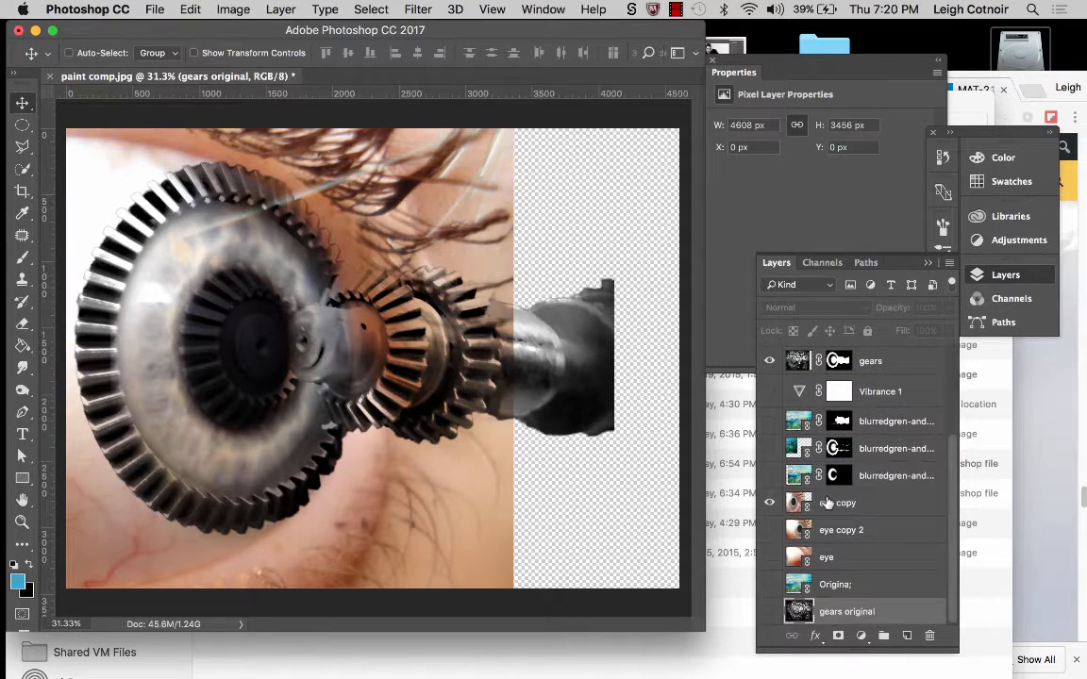
{"action": "scroll", "coordinate": [774, 528], "scroll_direction": "up", "scroll_amount": 1}
{"action": "scroll", "coordinate": [774, 566], "scroll_direction": "down", "scroll_amount": 1}
{"action": "left_click", "coordinate": [770, 611]}
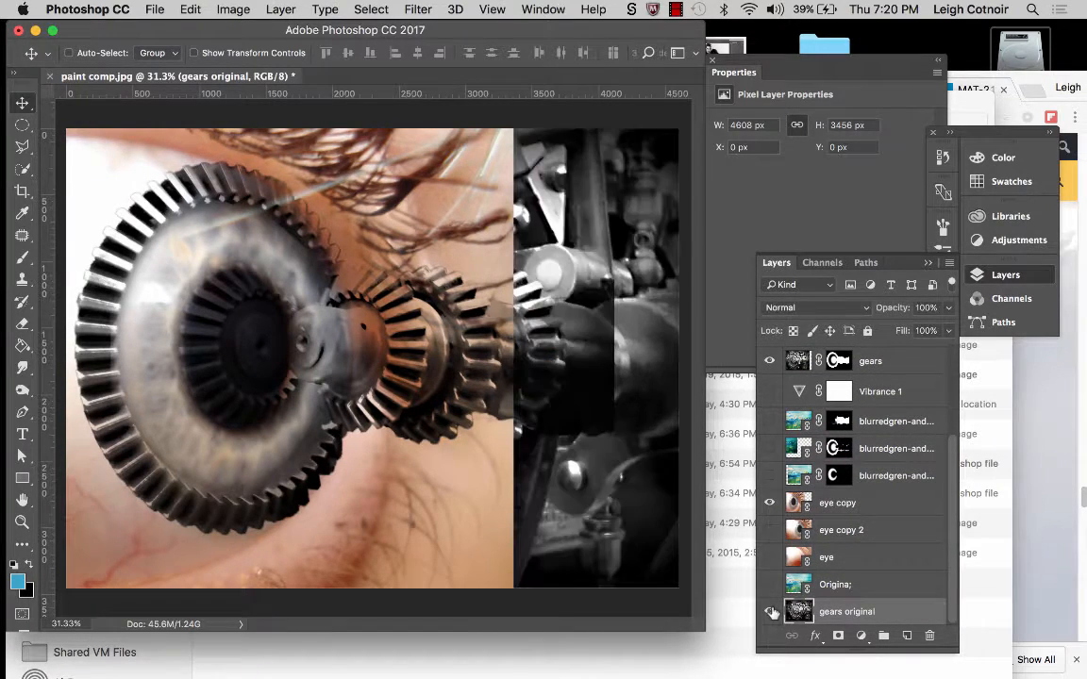
{"action": "left_click", "coordinate": [770, 611]}
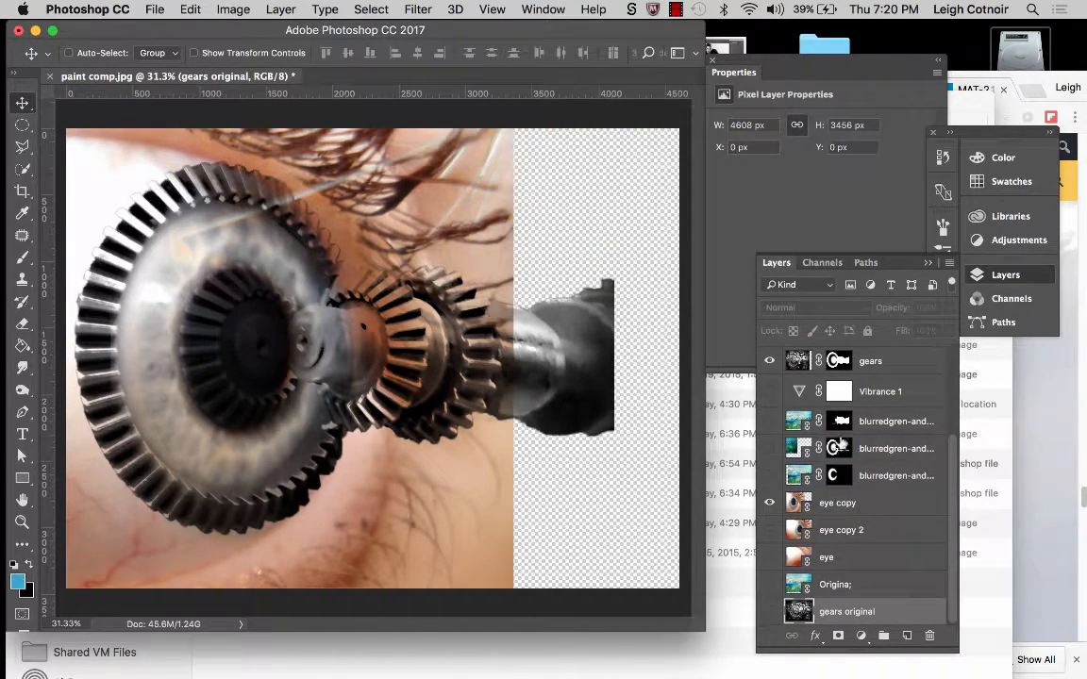
Hide "eye copy" to compare the masked "gears" layer with "gears original", and hide both gear layers.
{"action": "left_click", "coordinate": [792, 505]}
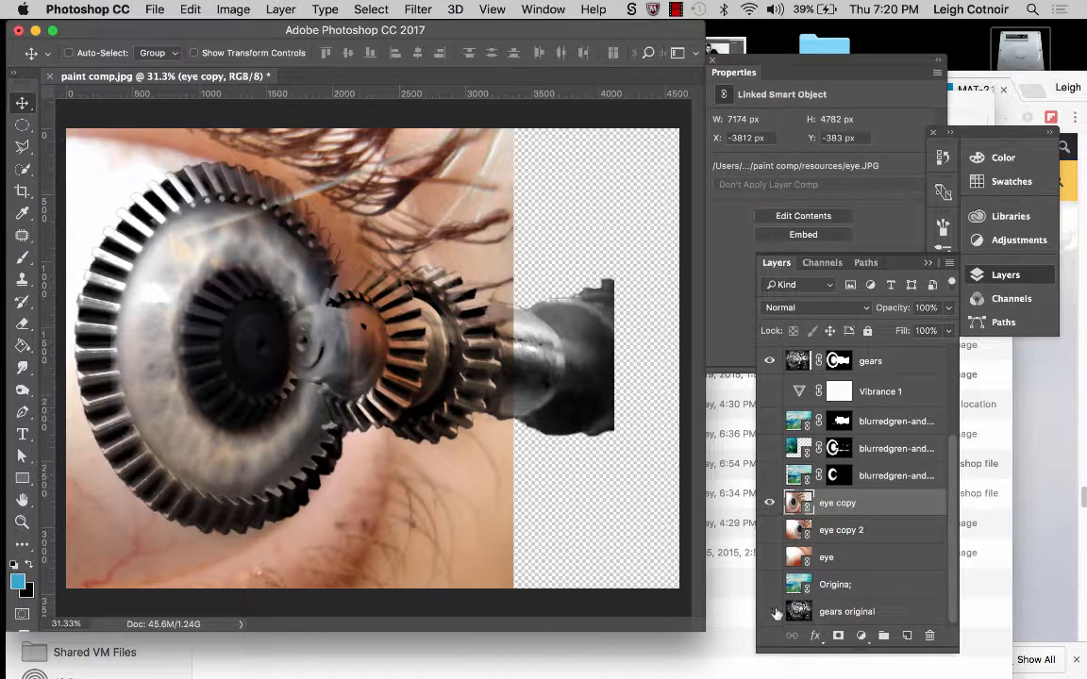
{"action": "left_click", "coordinate": [769, 504]}
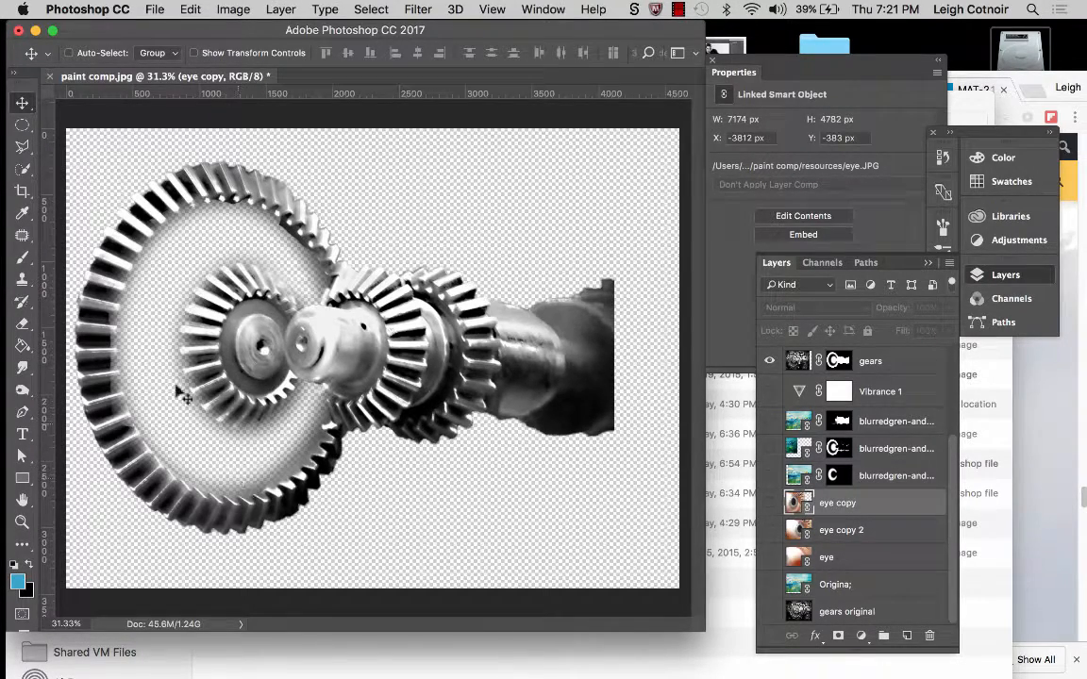
{"action": "left_click", "coordinate": [770, 612]}
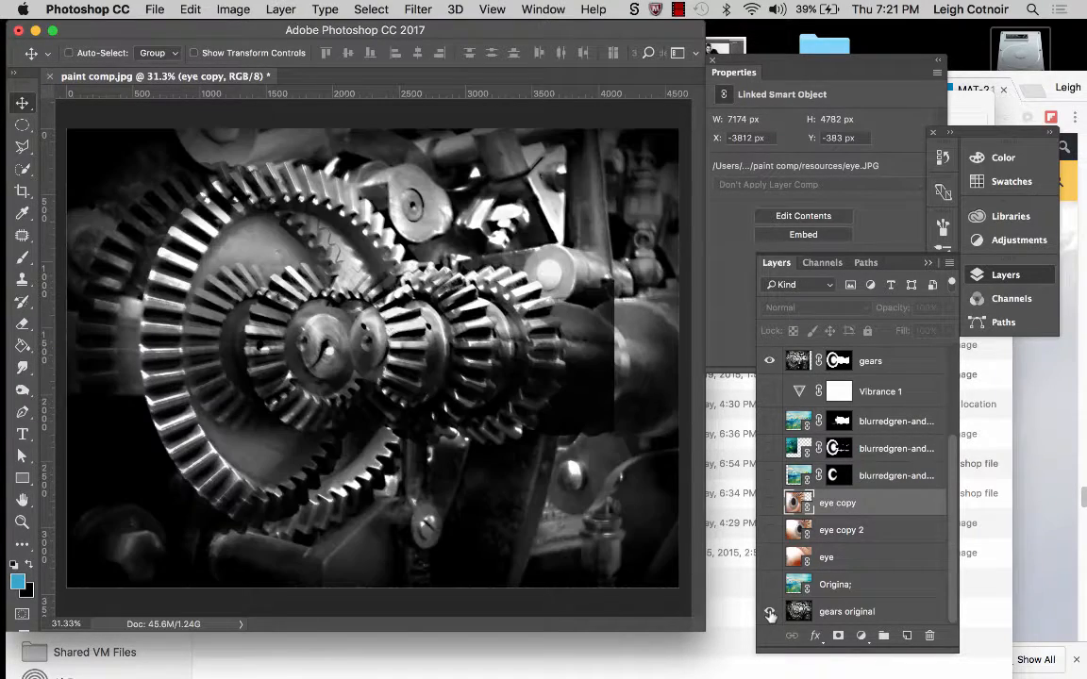
{"action": "left_click", "coordinate": [770, 362]}
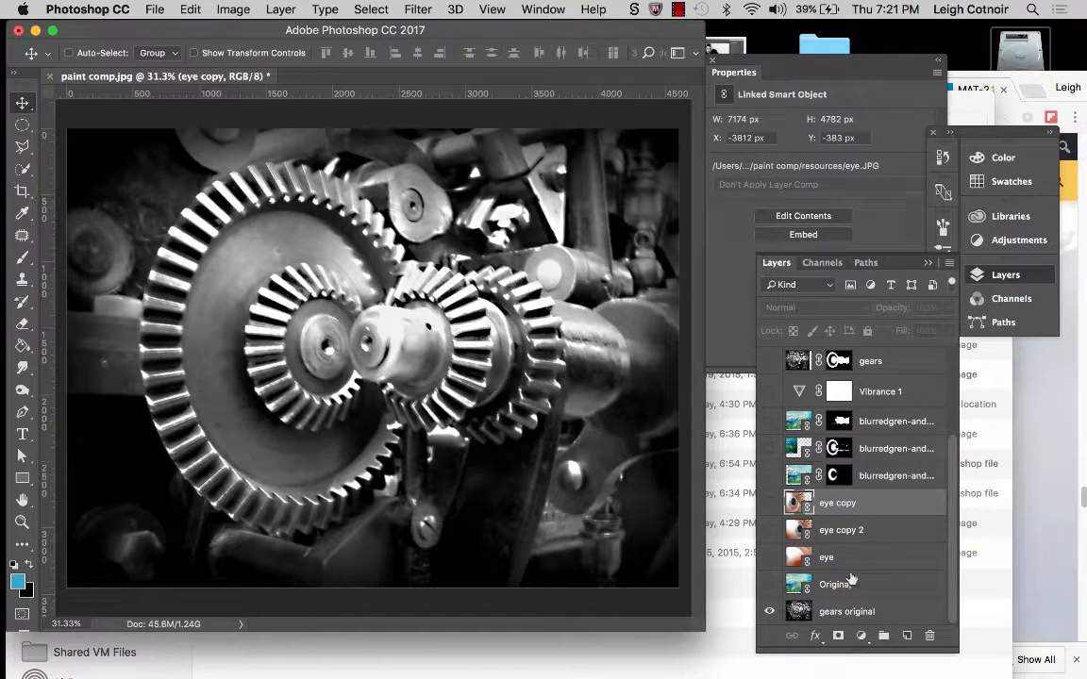
{"action": "left_click", "coordinate": [770, 616]}
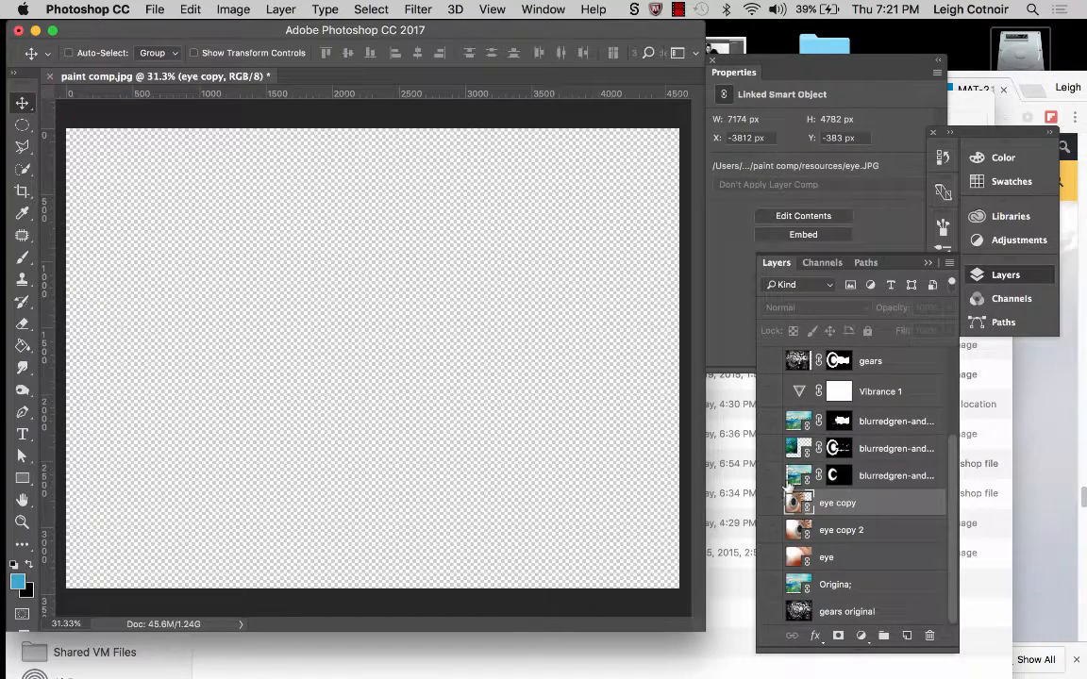
Show the "eye copy" and masked "gears" layers together, keeping the "gears copy" layer hidden.
{"action": "left_click", "coordinate": [770, 503]}
{"action": "scroll", "coordinate": [779, 490], "scroll_direction": "up", "scroll_amount": 1}
{"action": "scroll", "coordinate": [780, 489], "scroll_direction": "up", "scroll_amount": 2}
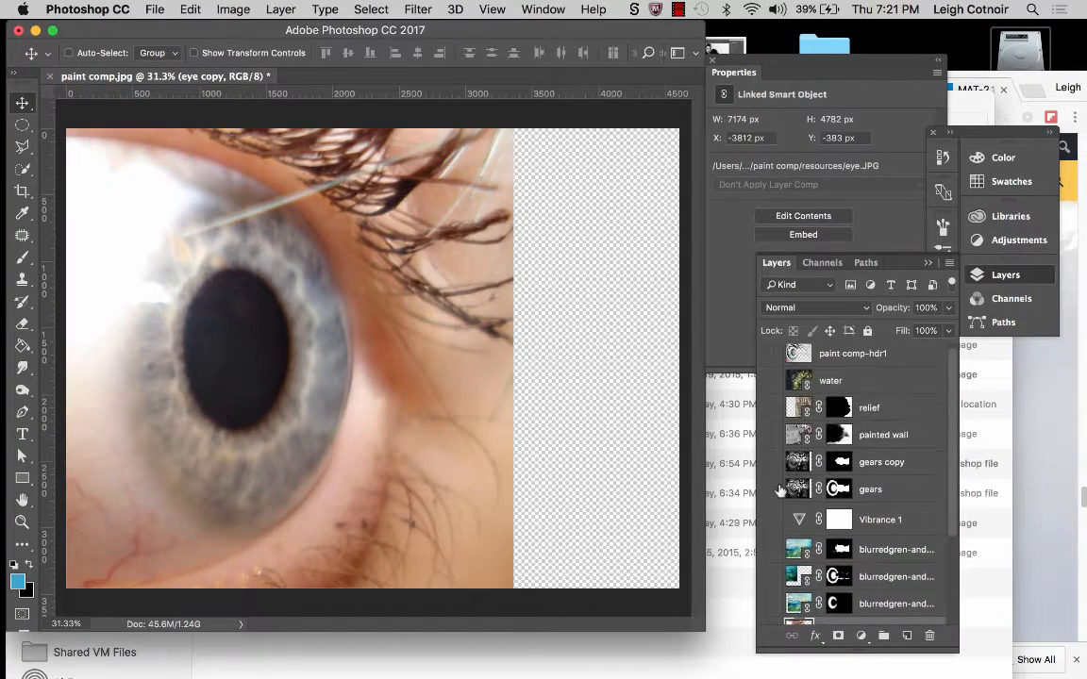
{"action": "left_click", "coordinate": [770, 463]}
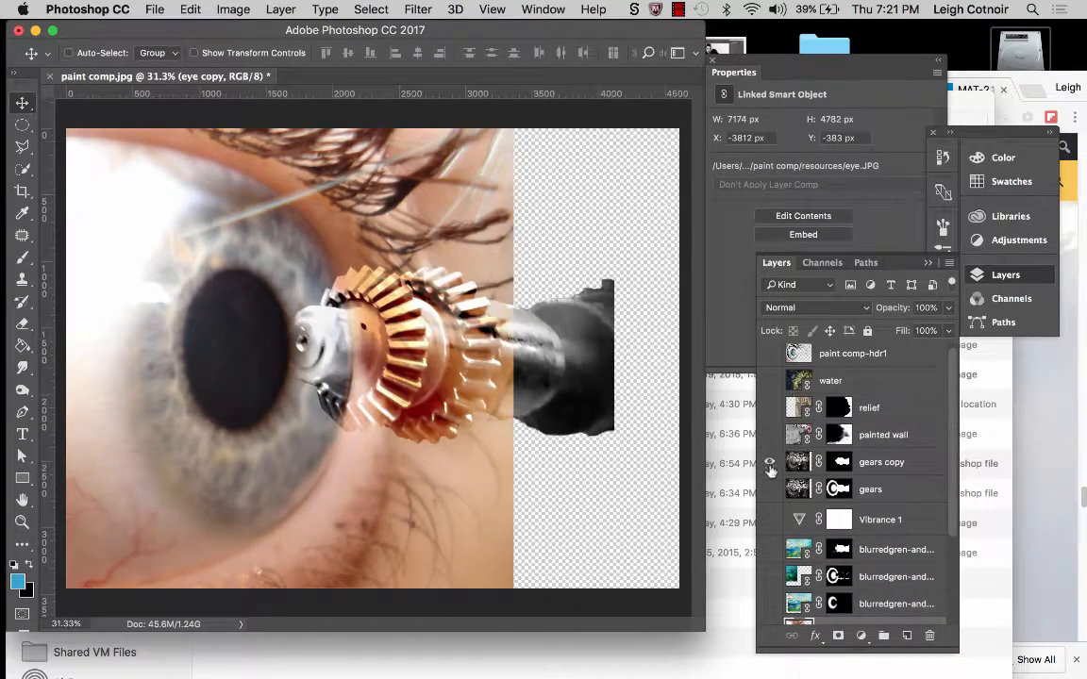
{"action": "left_click", "coordinate": [770, 489]}
{"action": "left_click", "coordinate": [770, 464]}
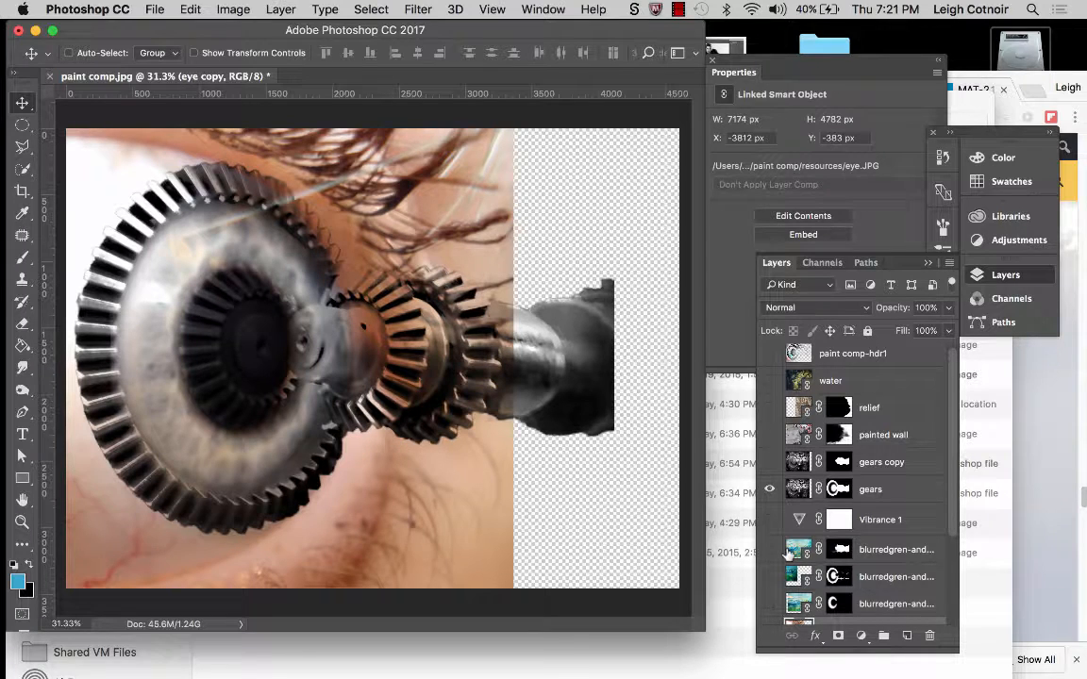
Show the masked "painted wall" layer over the eye and gears.
{"action": "scroll", "coordinate": [788, 551], "scroll_direction": "down", "scroll_amount": 2}
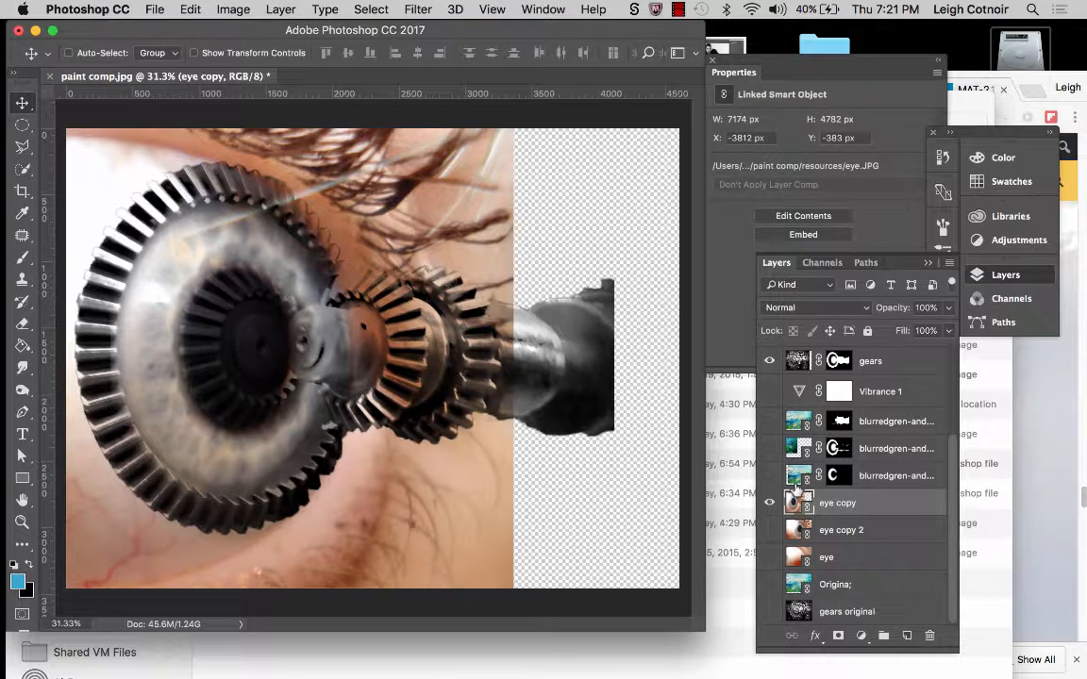
{"action": "scroll", "coordinate": [798, 490], "scroll_direction": "up", "scroll_amount": 5}
{"action": "scroll", "coordinate": [798, 491], "scroll_direction": "down", "scroll_amount": 5}
{"action": "scroll", "coordinate": [802, 548], "scroll_direction": "up", "scroll_amount": 5}
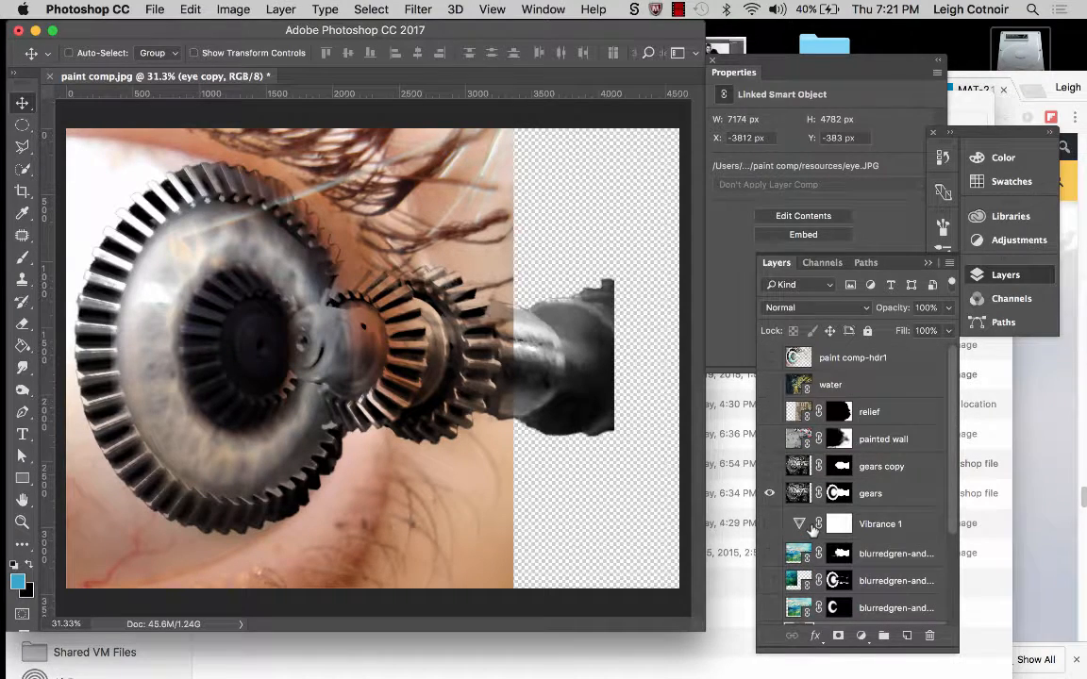
{"action": "left_click", "coordinate": [770, 440]}
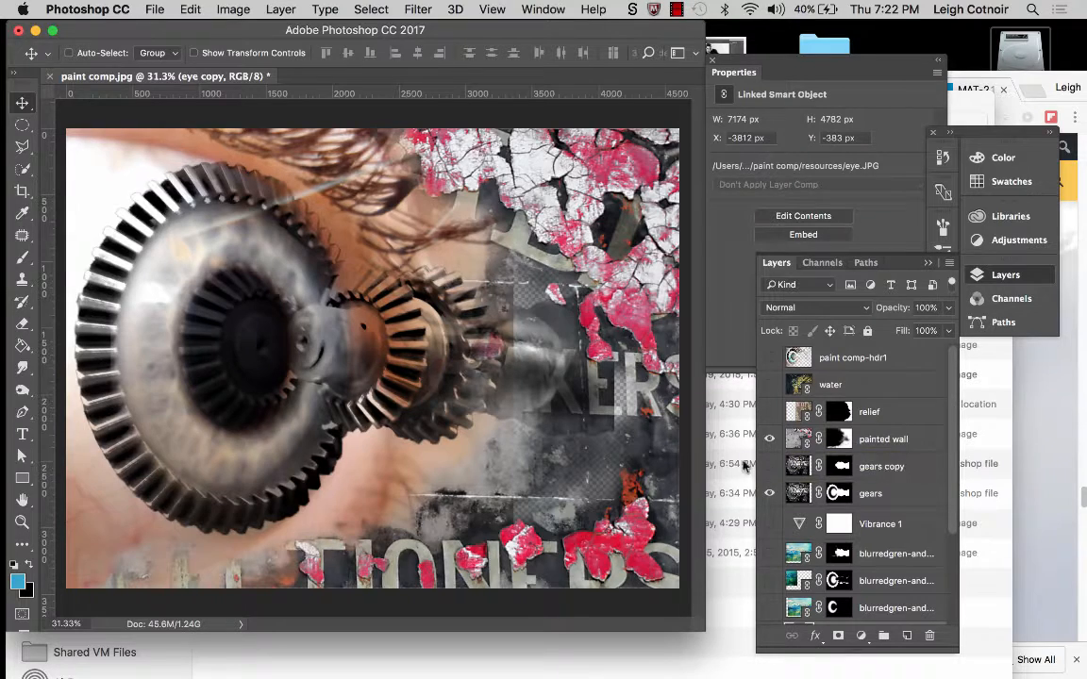
Duplicate the "painted wall" layer, hide the original, and delete the layer mask from the copy.
{"action": "left_click", "coordinate": [838, 439]}
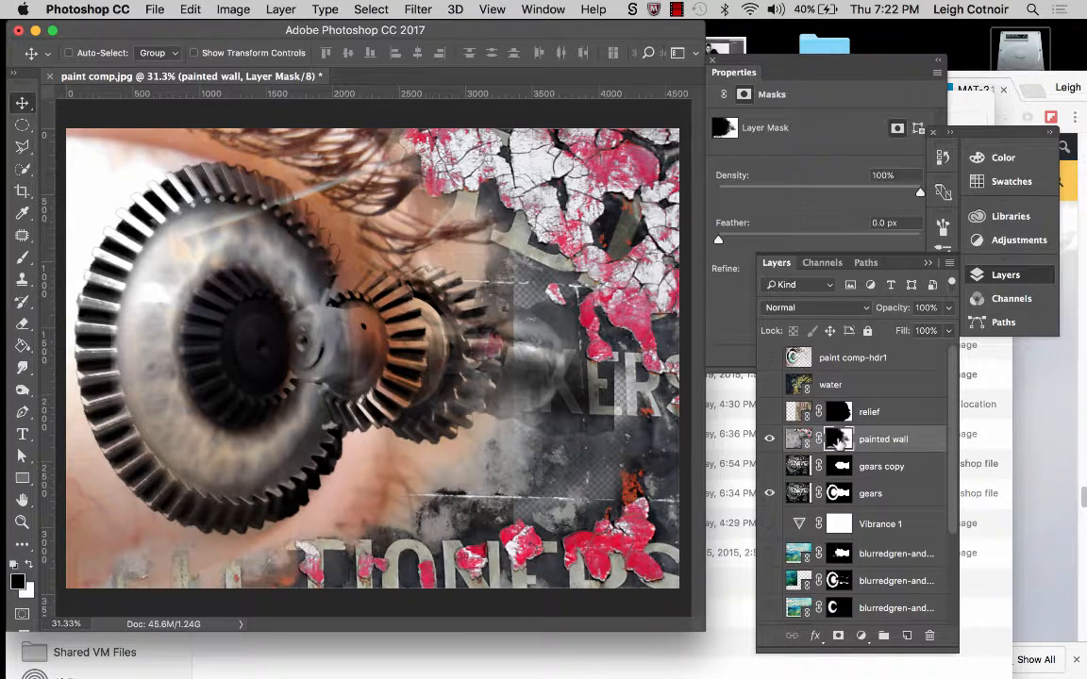
{"action": "mouse_move", "coordinate": [799, 442]}
{"action": "left_mouse_down"}
{"action": "mouse_move", "coordinate": [923, 627]}
{"action": "mouse_move", "coordinate": [907, 636]}
{"action": "left_mouse_up"}
{"action": "left_click", "coordinate": [770, 466]}
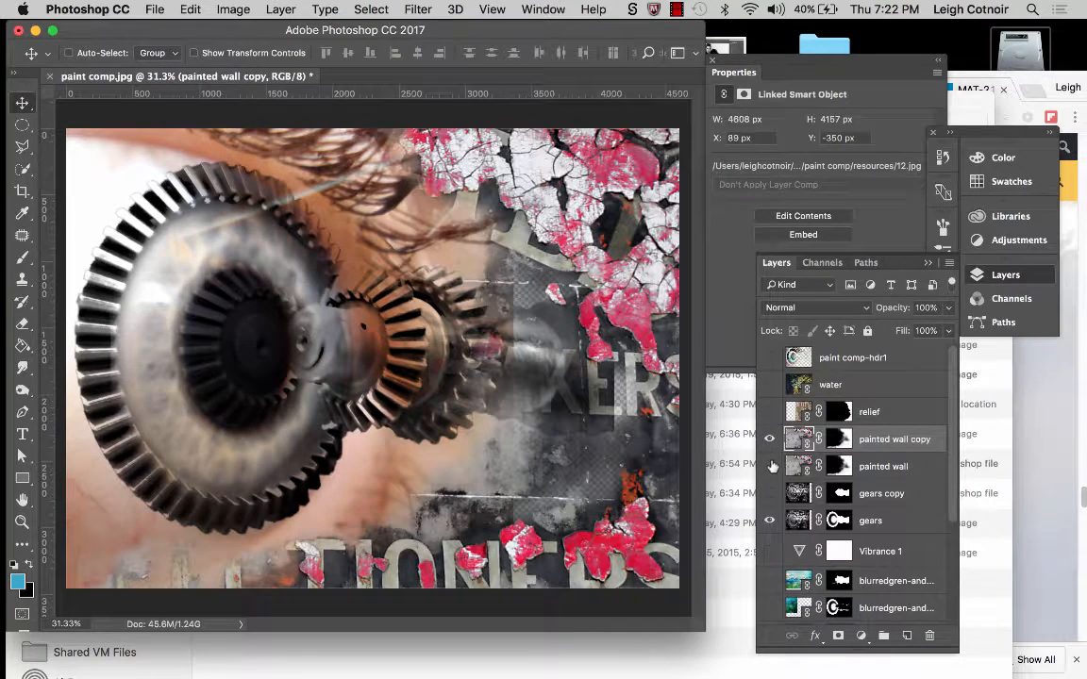
{"action": "mouse_move", "coordinate": [847, 440]}
{"action": "left_mouse_down"}
{"action": "mouse_move", "coordinate": [897, 604]}
{"action": "mouse_move", "coordinate": [930, 636]}
{"action": "left_mouse_up"}
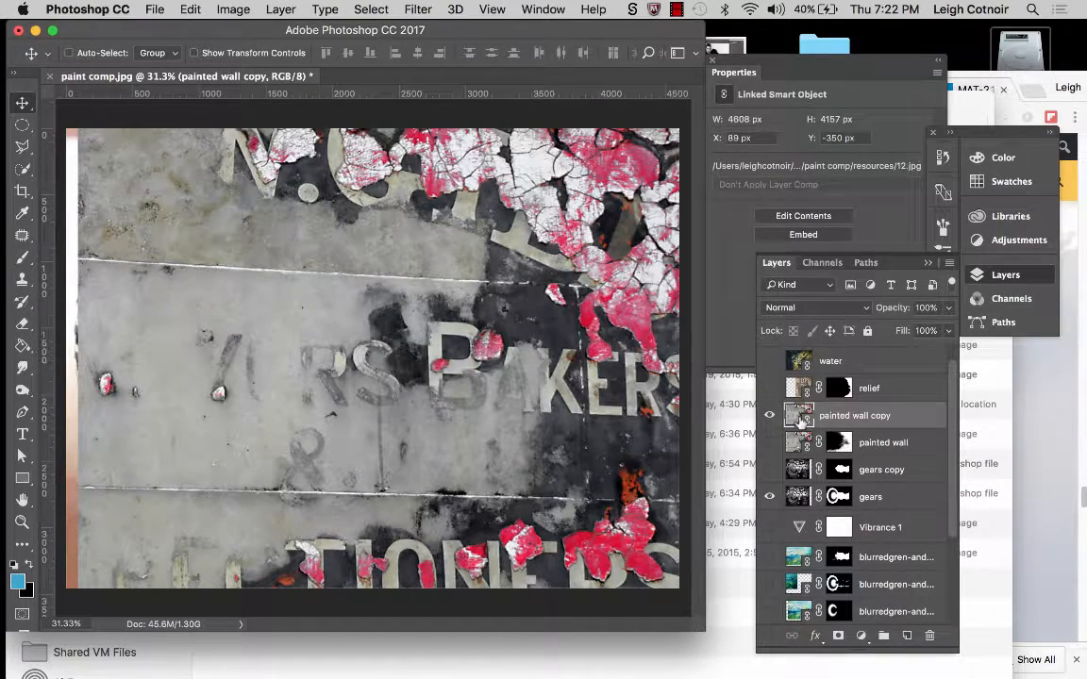
Add a black layer mask to "painted wall copy" and paint white on it near the image's upper-left area.
{"action": "left_click", "coordinate": [838, 636], "text": "alt"}
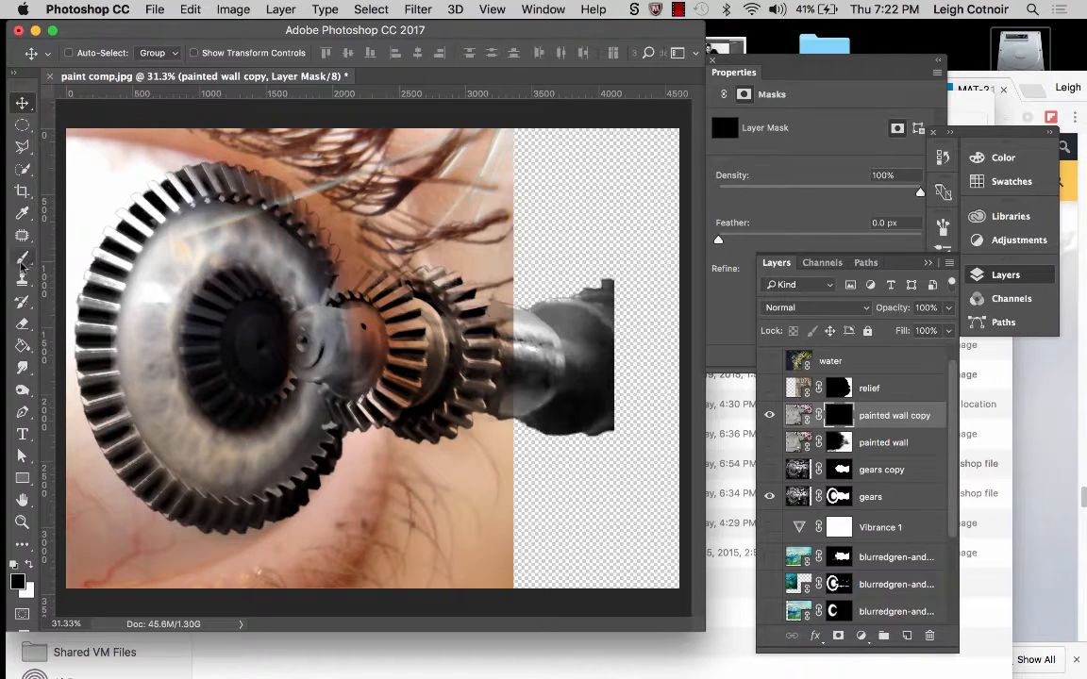
{"action": "left_click", "coordinate": [21, 261]}
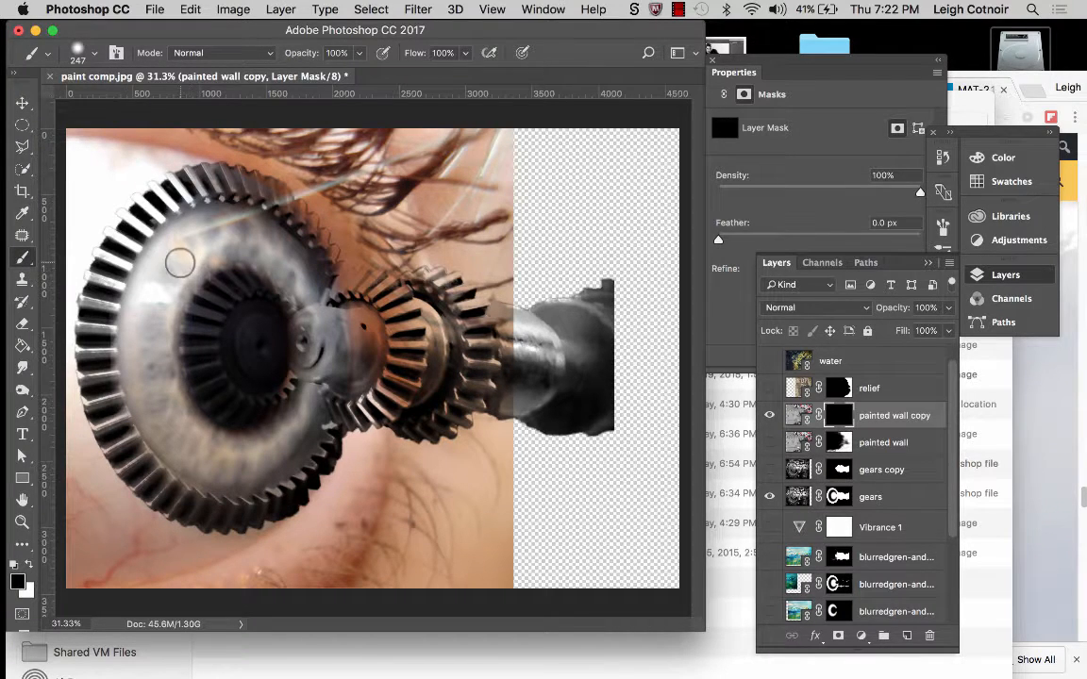
{"action": "left_click", "coordinate": [29, 564]}
{"action": "mouse_move", "coordinate": [151, 180]}
{"action": "left_mouse_down"}
{"action": "mouse_move", "coordinate": [177, 252]}
{"action": "mouse_move", "coordinate": [110, 184]}
{"action": "mouse_move", "coordinate": [168, 154]}
{"action": "mouse_move", "coordinate": [156, 209]}
{"action": "mouse_move", "coordinate": [215, 236]}
{"action": "mouse_move", "coordinate": [377, 151]}
{"action": "mouse_move", "coordinate": [302, 142]}
{"action": "left_mouse_up"}
Revert "painted wall copy" to the Delete Layer Mask history state, discarding the brush stroke and black mask.
{"action": "key", "text": "super+z"}
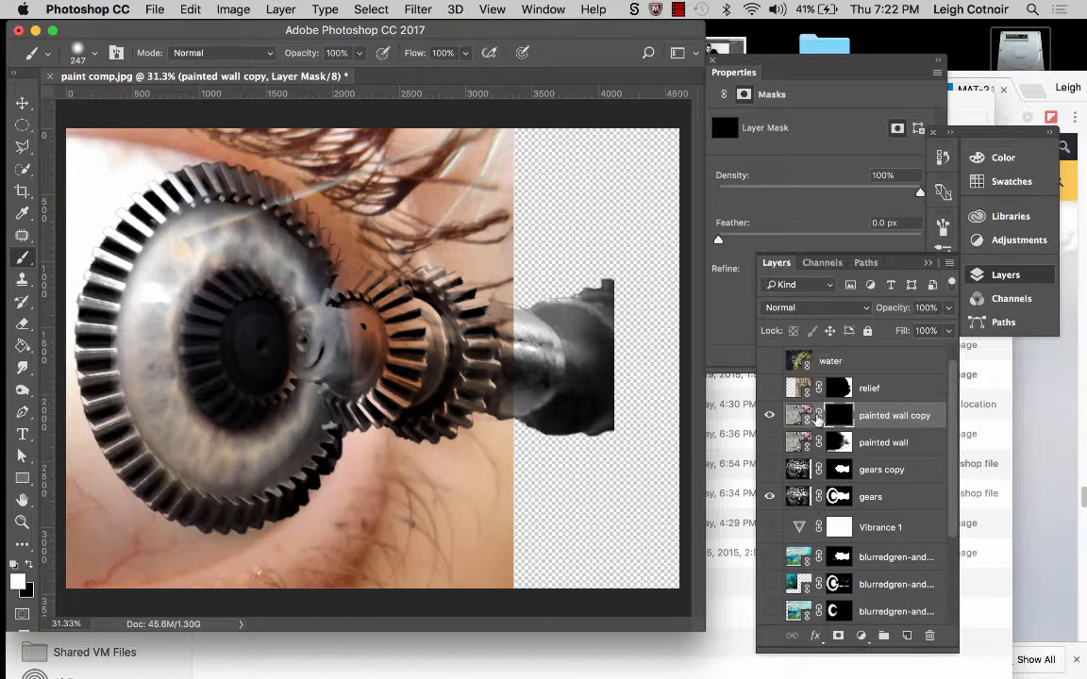
{"action": "left_click", "coordinate": [943, 157]}
{"action": "left_click", "coordinate": [808, 505]}
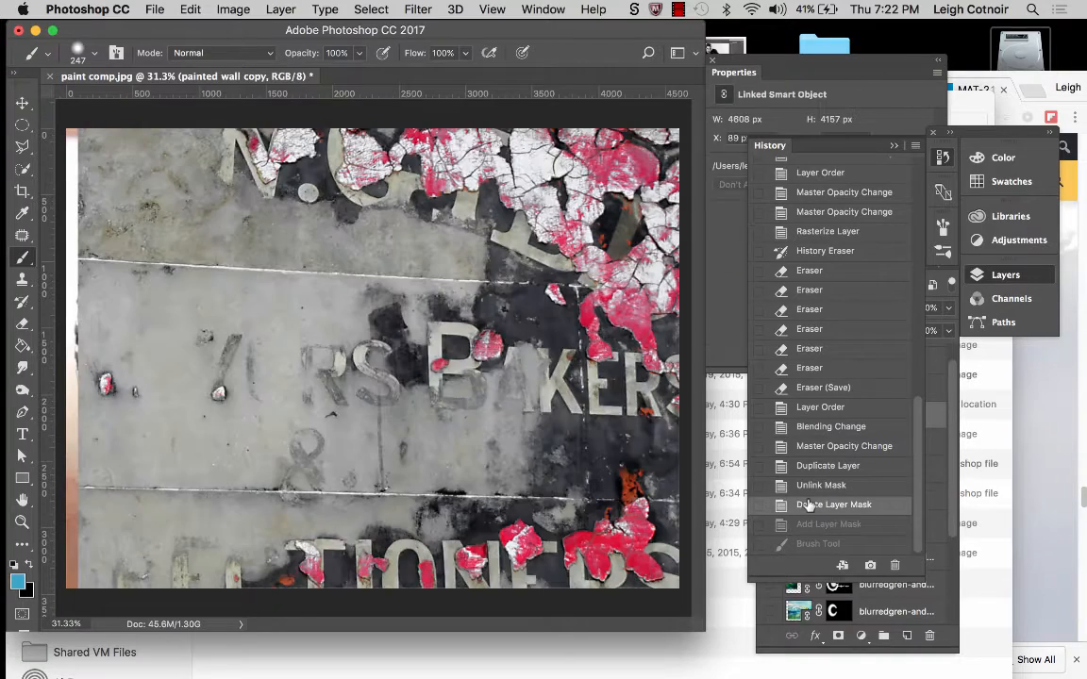
{"action": "left_click", "coordinate": [898, 147]}
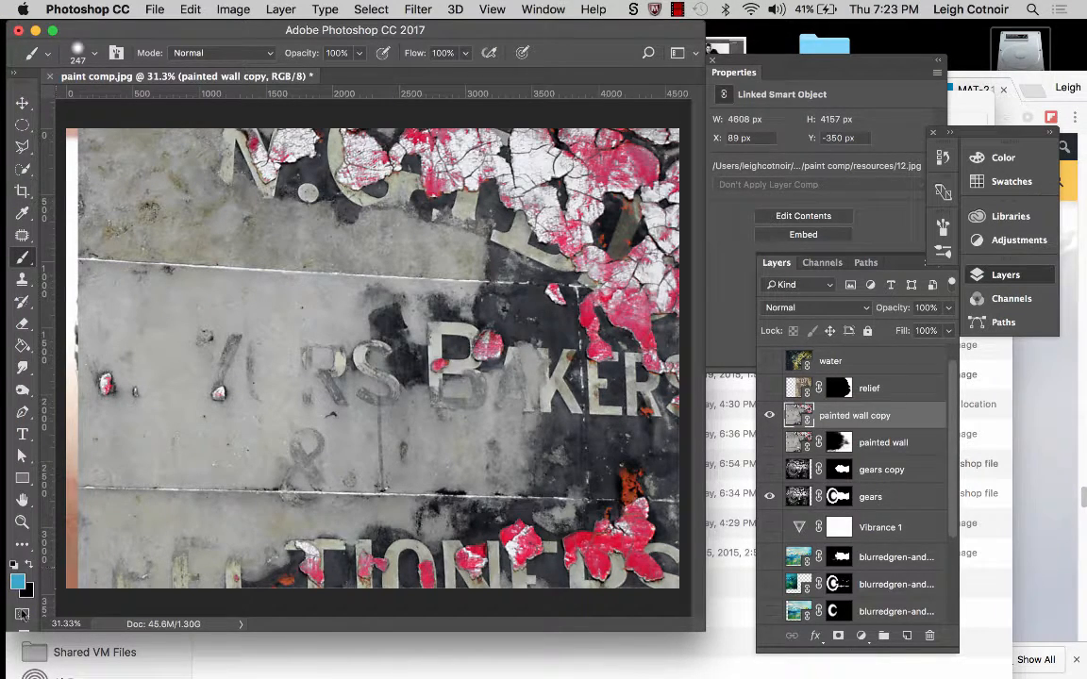
Enter Quick Mask mode on "painted wall copy" and paint black over the wall's upper-left corner.
{"action": "left_click", "coordinate": [21, 616]}
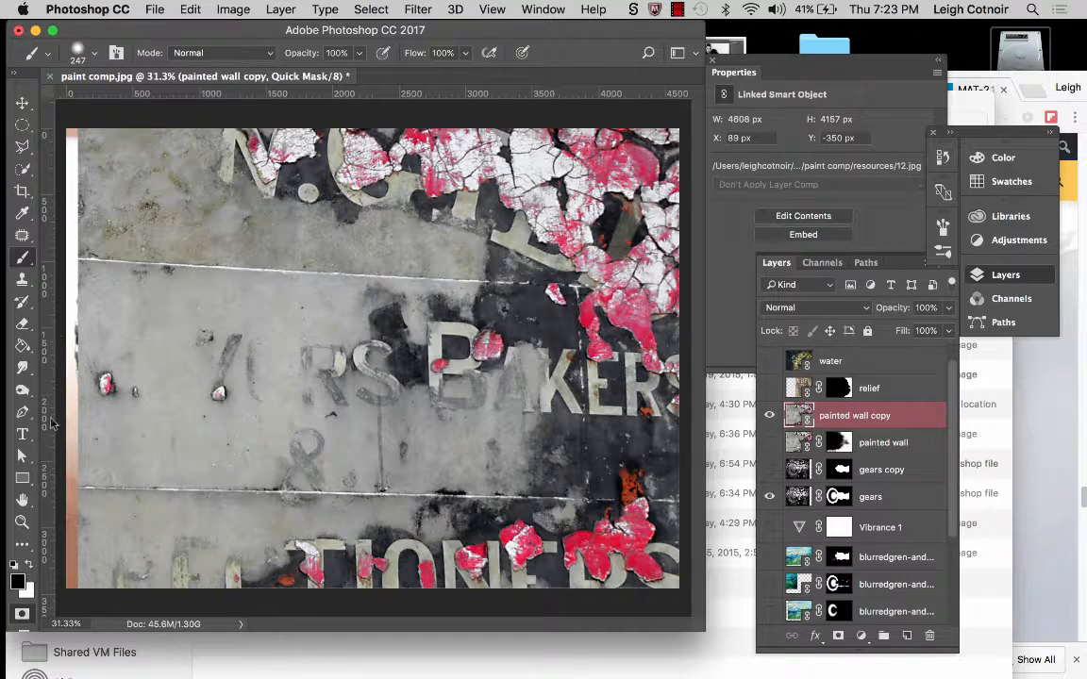
{"action": "left_click", "coordinate": [28, 564]}
{"action": "left_click", "coordinate": [28, 565]}
{"action": "left_click", "coordinate": [98, 132]}
{"action": "mouse_move", "coordinate": [127, 140]}
{"action": "left_mouse_down"}
{"action": "mouse_move", "coordinate": [184, 136]}
{"action": "mouse_move", "coordinate": [196, 174]}
{"action": "mouse_move", "coordinate": [141, 144]}
{"action": "mouse_move", "coordinate": [95, 144]}
{"action": "mouse_move", "coordinate": [175, 179]}
{"action": "mouse_move", "coordinate": [172, 200]}
{"action": "mouse_move", "coordinate": [70, 151]}
{"action": "mouse_move", "coordinate": [68, 189]}
{"action": "mouse_move", "coordinate": [95, 227]}
{"action": "mouse_move", "coordinate": [132, 203]}
{"action": "left_mouse_up"}
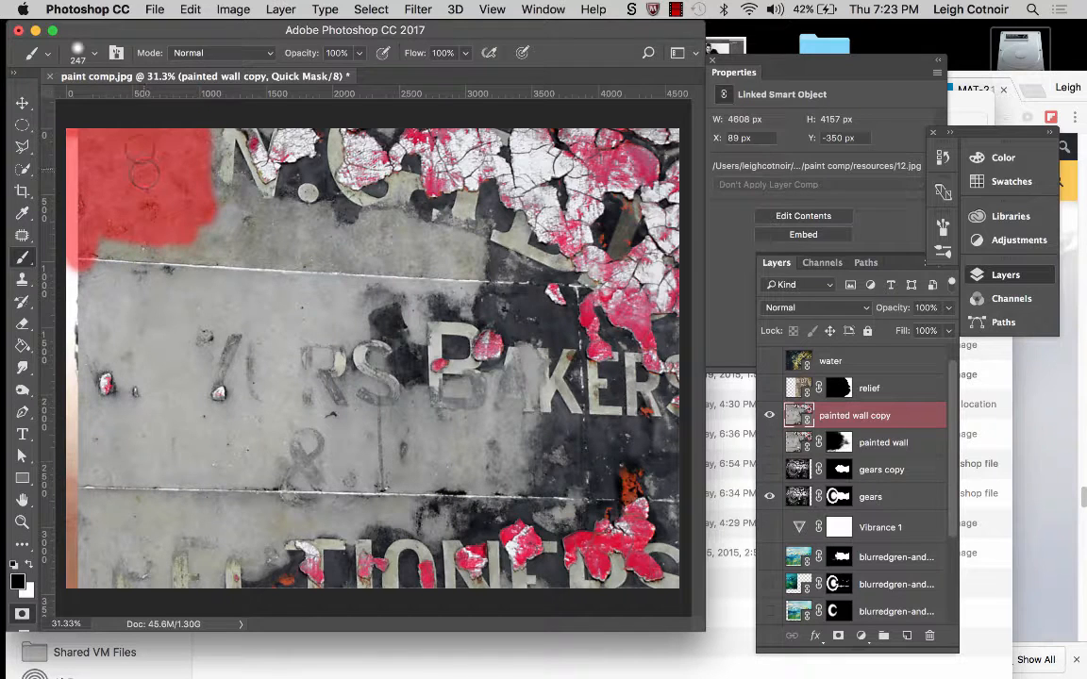
Extend the quick mask at 100% opacity over the wall's left side, middle band and lower centre, enlarging the brush to 688 px.
{"action": "left_click", "coordinate": [94, 54]}
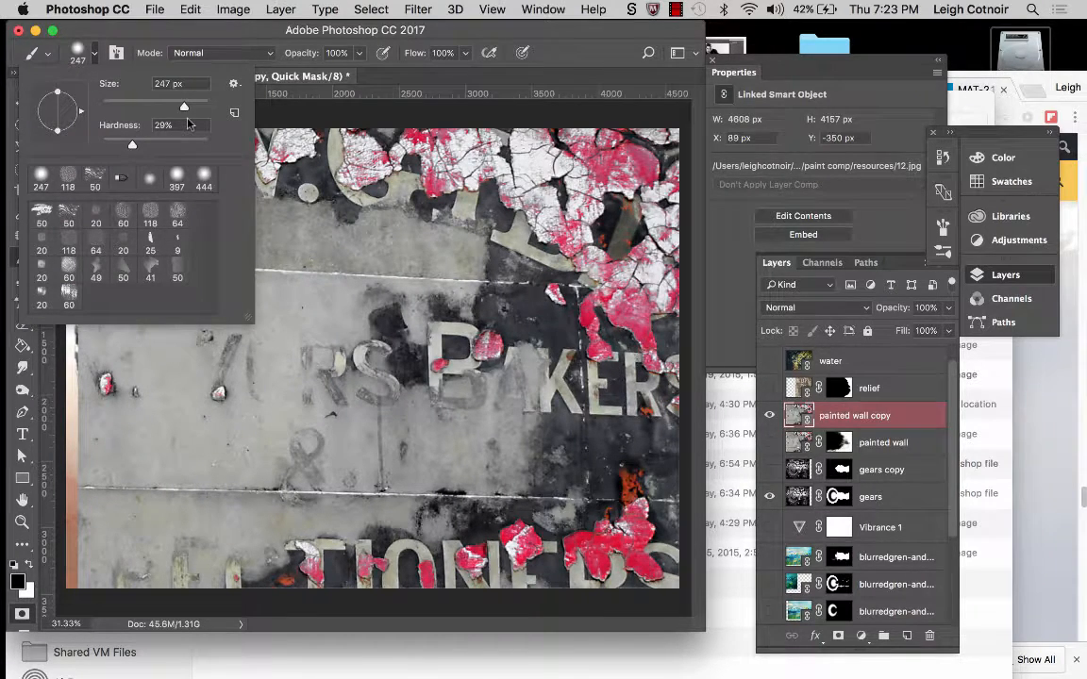
{"action": "left_click", "coordinate": [302, 53]}
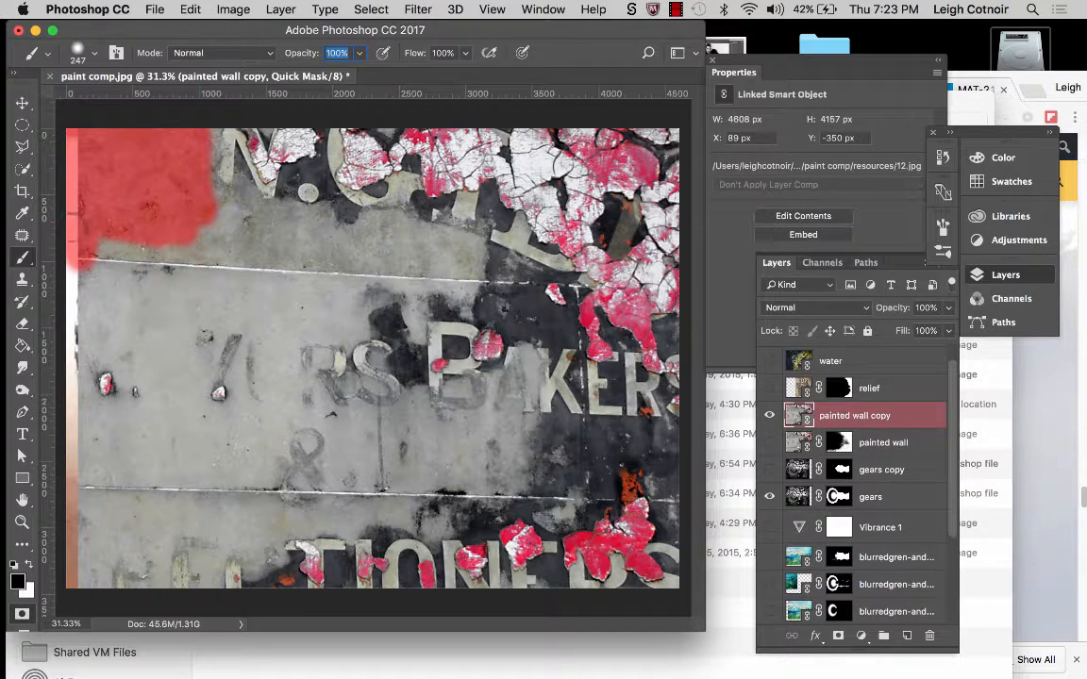
{"action": "mouse_move", "coordinate": [132, 226]}
{"action": "left_mouse_down"}
{"action": "mouse_move", "coordinate": [102, 281]}
{"action": "mouse_move", "coordinate": [226, 243]}
{"action": "mouse_move", "coordinate": [223, 224]}
{"action": "mouse_move", "coordinate": [205, 251]}
{"action": "left_mouse_up"}
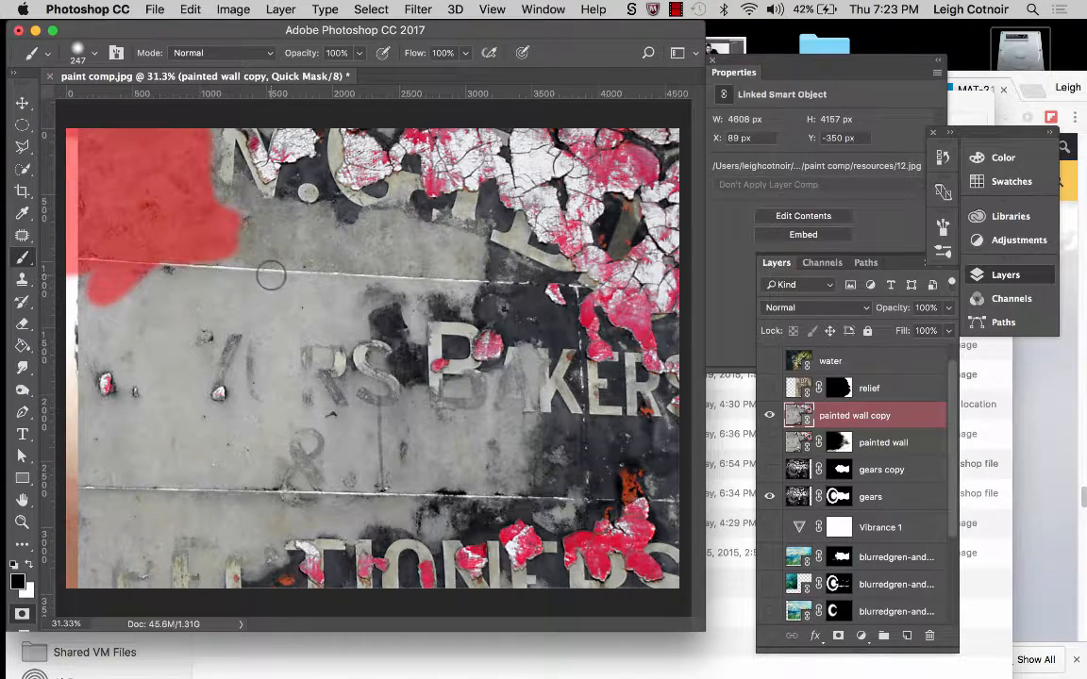
{"action": "mouse_move", "coordinate": [271, 275]}
{"action": "left_mouse_down"}
{"action": "mouse_move", "coordinate": [340, 285]}
{"action": "mouse_move", "coordinate": [234, 288]}
{"action": "mouse_move", "coordinate": [301, 294]}
{"action": "mouse_move", "coordinate": [282, 195]}
{"action": "mouse_move", "coordinate": [284, 296]}
{"action": "mouse_move", "coordinate": [284, 195]}
{"action": "mouse_move", "coordinate": [254, 177]}
{"action": "mouse_move", "coordinate": [253, 234]}
{"action": "mouse_move", "coordinate": [283, 236]}
{"action": "mouse_move", "coordinate": [282, 200]}
{"action": "mouse_move", "coordinate": [276, 211]}
{"action": "left_mouse_up"}
{"action": "mouse_move", "coordinate": [243, 264]}
{"action": "left_mouse_down"}
{"action": "mouse_move", "coordinate": [313, 263]}
{"action": "mouse_move", "coordinate": [241, 258]}
{"action": "mouse_move", "coordinate": [241, 248]}
{"action": "mouse_move", "coordinate": [169, 254]}
{"action": "mouse_move", "coordinate": [140, 277]}
{"action": "mouse_move", "coordinate": [152, 283]}
{"action": "mouse_move", "coordinate": [102, 269]}
{"action": "mouse_move", "coordinate": [113, 387]}
{"action": "mouse_move", "coordinate": [104, 359]}
{"action": "mouse_move", "coordinate": [154, 273]}
{"action": "mouse_move", "coordinate": [136, 295]}
{"action": "mouse_move", "coordinate": [122, 453]}
{"action": "mouse_move", "coordinate": [98, 496]}
{"action": "mouse_move", "coordinate": [98, 450]}
{"action": "mouse_move", "coordinate": [245, 472]}
{"action": "mouse_move", "coordinate": [167, 462]}
{"action": "mouse_move", "coordinate": [146, 416]}
{"action": "mouse_move", "coordinate": [156, 392]}
{"action": "mouse_move", "coordinate": [158, 413]}
{"action": "mouse_move", "coordinate": [154, 380]}
{"action": "mouse_move", "coordinate": [323, 272]}
{"action": "mouse_move", "coordinate": [266, 264]}
{"action": "mouse_move", "coordinate": [401, 252]}
{"action": "mouse_move", "coordinate": [462, 266]}
{"action": "mouse_move", "coordinate": [387, 236]}
{"action": "mouse_move", "coordinate": [226, 238]}
{"action": "mouse_move", "coordinate": [203, 292]}
{"action": "mouse_move", "coordinate": [259, 278]}
{"action": "mouse_move", "coordinate": [335, 275]}
{"action": "left_mouse_up"}
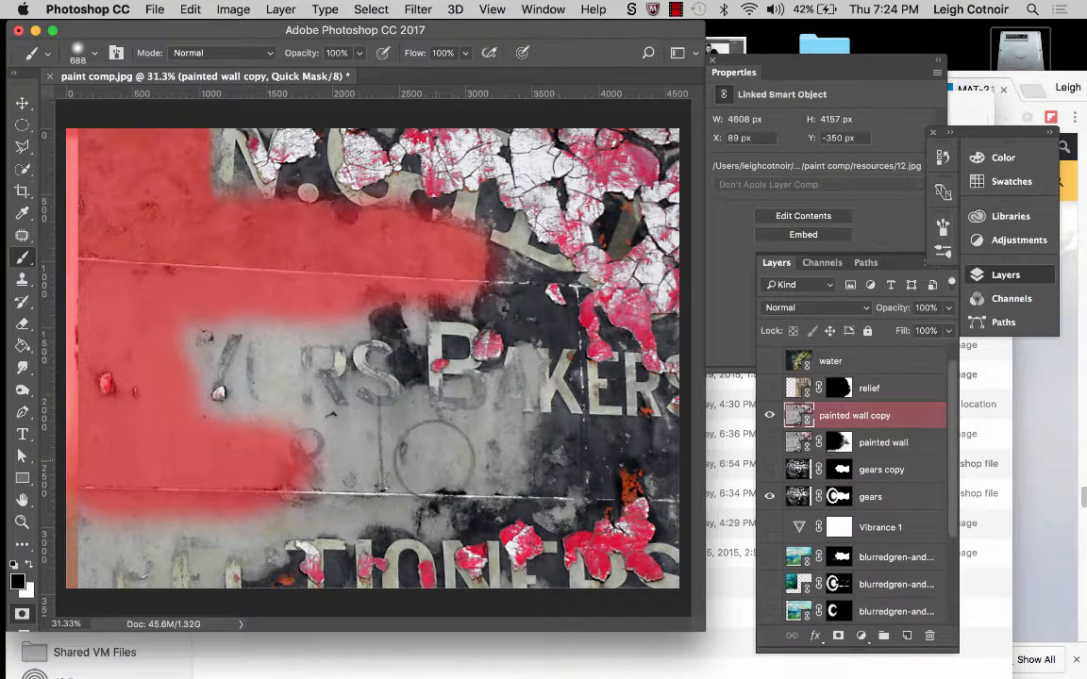
{"action": "mouse_move", "coordinate": [317, 442]}
{"action": "left_mouse_down"}
{"action": "mouse_move", "coordinate": [482, 448]}
{"action": "mouse_move", "coordinate": [378, 453]}
{"action": "left_mouse_up"}
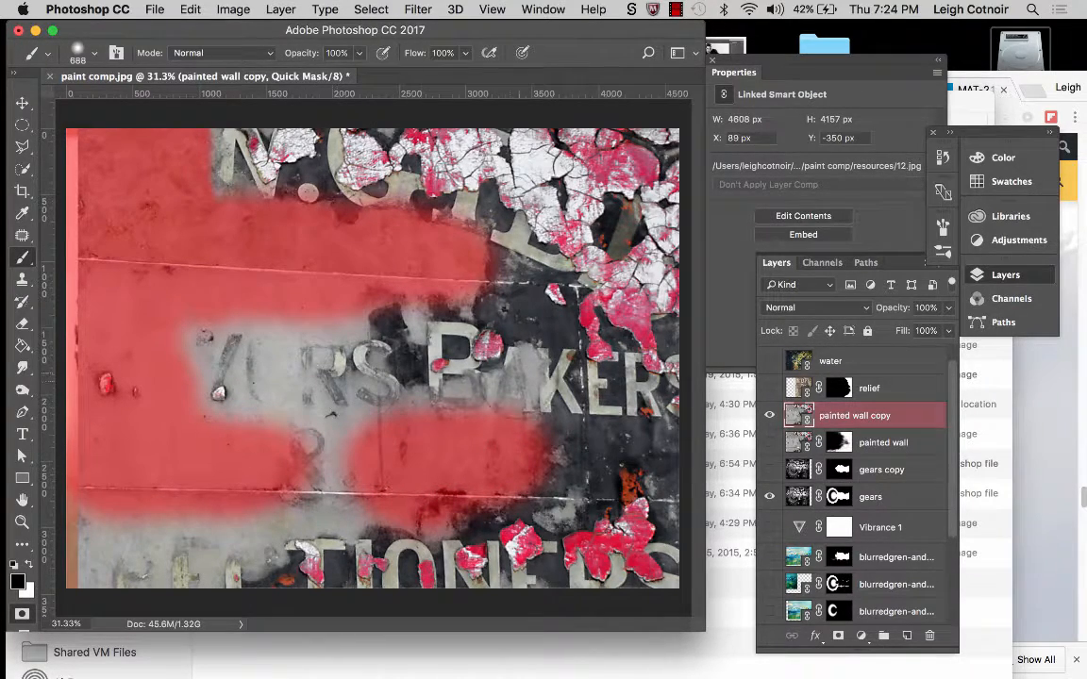
Set the brush opacity to 38% and paint a partially transparent quick mask over the gaps around the wall's middle lettering.
{"action": "left_click", "coordinate": [359, 59]}
{"action": "left_click_drag", "start_coordinate": [361, 73], "coordinate": [310, 73]}
{"action": "mouse_move", "coordinate": [151, 464]}
{"action": "left_mouse_down"}
{"action": "mouse_move", "coordinate": [118, 464]}
{"action": "mouse_move", "coordinate": [150, 504]}
{"action": "mouse_move", "coordinate": [245, 522]}
{"action": "mouse_move", "coordinate": [94, 490]}
{"action": "mouse_move", "coordinate": [85, 500]}
{"action": "mouse_move", "coordinate": [94, 472]}
{"action": "mouse_move", "coordinate": [255, 457]}
{"action": "mouse_move", "coordinate": [198, 463]}
{"action": "mouse_move", "coordinate": [236, 456]}
{"action": "mouse_move", "coordinate": [291, 425]}
{"action": "mouse_move", "coordinate": [300, 458]}
{"action": "mouse_move", "coordinate": [298, 397]}
{"action": "mouse_move", "coordinate": [288, 444]}
{"action": "mouse_move", "coordinate": [297, 415]}
{"action": "mouse_move", "coordinate": [327, 469]}
{"action": "mouse_move", "coordinate": [304, 430]}
{"action": "mouse_move", "coordinate": [283, 429]}
{"action": "mouse_move", "coordinate": [273, 396]}
{"action": "mouse_move", "coordinate": [251, 451]}
{"action": "mouse_move", "coordinate": [216, 425]}
{"action": "mouse_move", "coordinate": [194, 378]}
{"action": "mouse_move", "coordinate": [193, 316]}
{"action": "mouse_move", "coordinate": [212, 342]}
{"action": "mouse_move", "coordinate": [194, 315]}
{"action": "mouse_move", "coordinate": [199, 333]}
{"action": "mouse_move", "coordinate": [250, 310]}
{"action": "mouse_move", "coordinate": [222, 363]}
{"action": "mouse_move", "coordinate": [187, 344]}
{"action": "mouse_move", "coordinate": [283, 375]}
{"action": "mouse_move", "coordinate": [237, 320]}
{"action": "mouse_move", "coordinate": [194, 297]}
{"action": "mouse_move", "coordinate": [387, 292]}
{"action": "mouse_move", "coordinate": [391, 327]}
{"action": "mouse_move", "coordinate": [437, 307]}
{"action": "mouse_move", "coordinate": [392, 294]}
{"action": "mouse_move", "coordinate": [424, 316]}
{"action": "mouse_move", "coordinate": [360, 301]}
{"action": "mouse_move", "coordinate": [364, 291]}
{"action": "mouse_move", "coordinate": [477, 274]}
{"action": "mouse_move", "coordinate": [460, 243]}
{"action": "mouse_move", "coordinate": [273, 221]}
{"action": "left_mouse_up"}
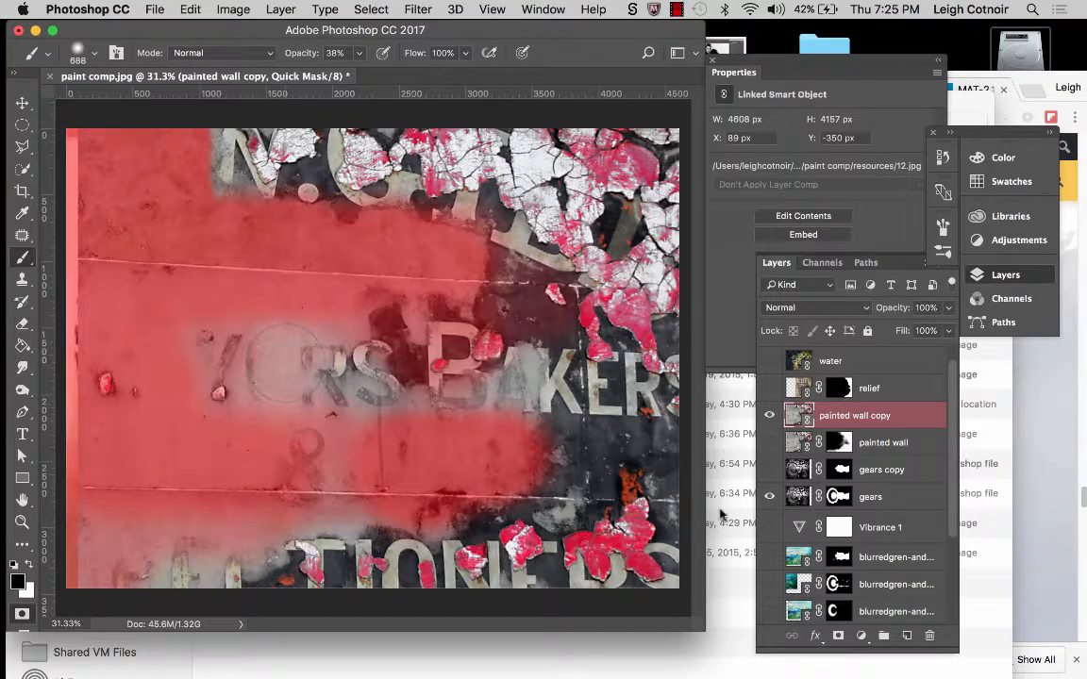
Convert the quick mask into a selection and add it as a layer mask on "painted wall copy".
{"action": "left_click", "coordinate": [20, 616]}
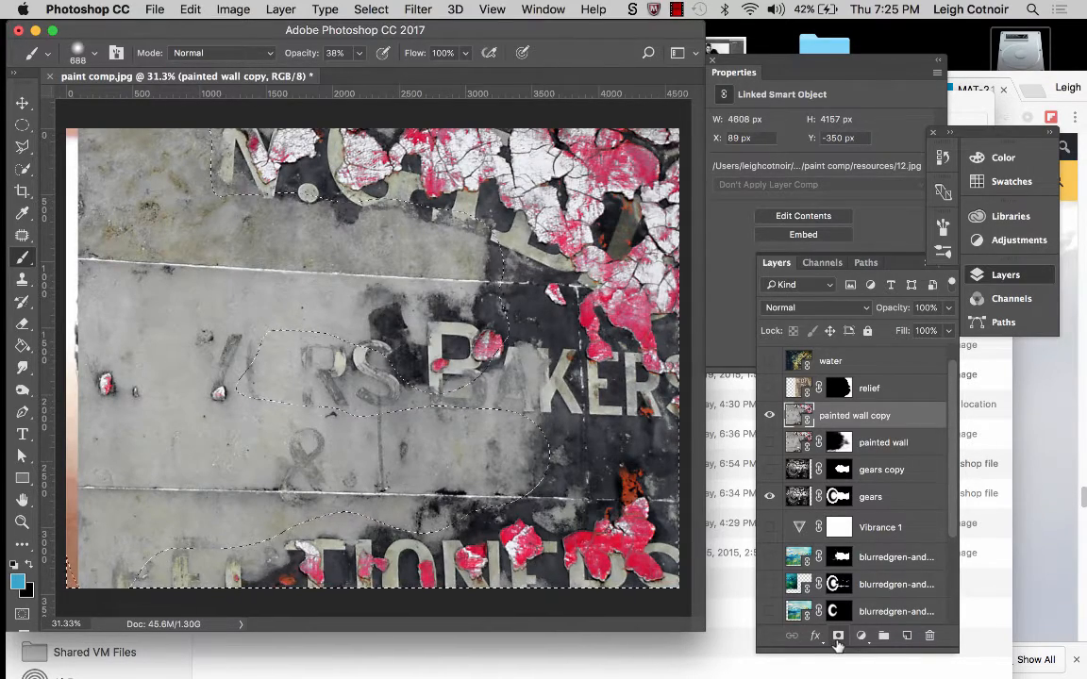
{"action": "left_click", "coordinate": [837, 637]}
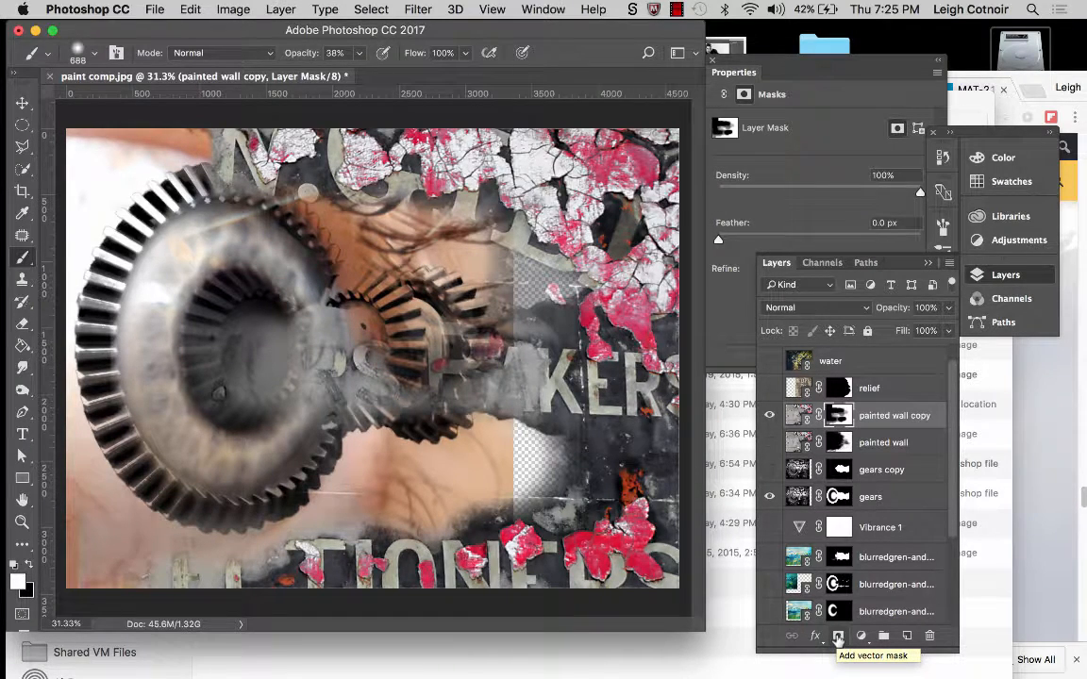
{"action": "key", "text": "super+z"}
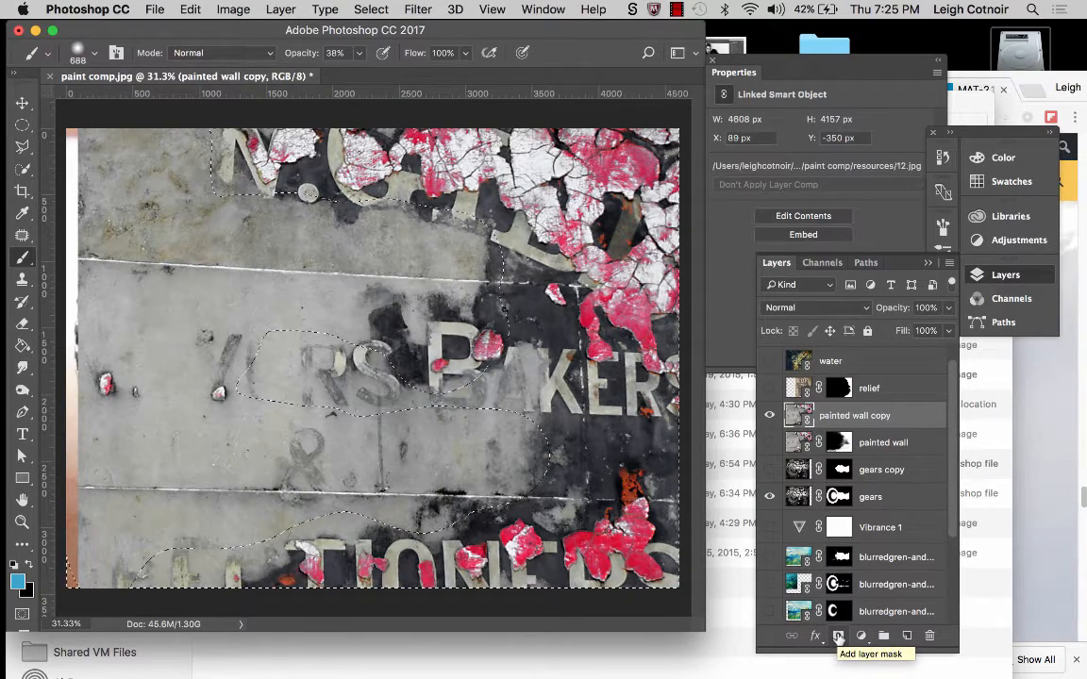
{"action": "left_click", "coordinate": [838, 637]}
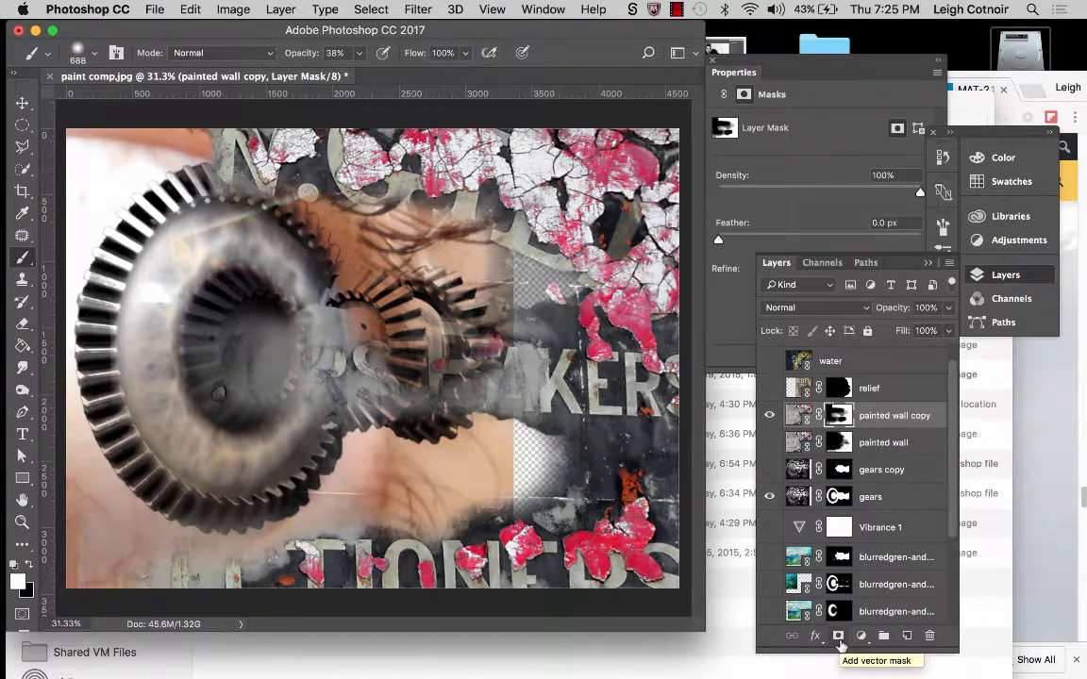
Show the "painted wall copy Mask" channel as a red overlay and paint black beside the gears at 38% opacity.
{"action": "left_click", "coordinate": [823, 263]}
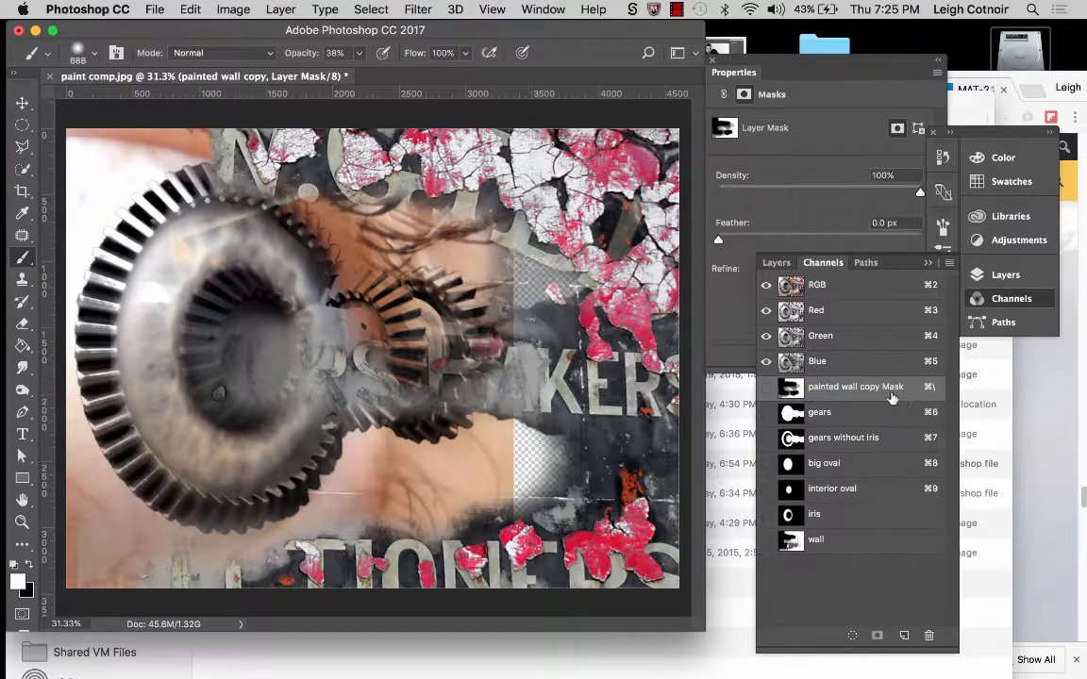
{"action": "left_click", "coordinate": [766, 387]}
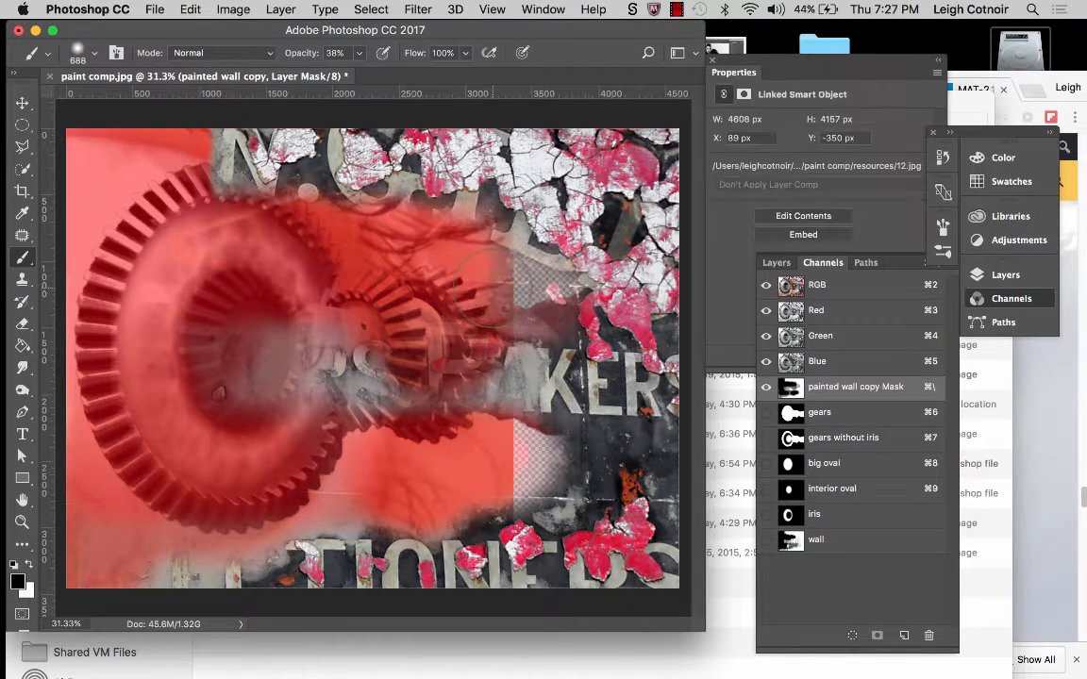
{"action": "mouse_move", "coordinate": [492, 289]}
{"action": "left_mouse_down"}
{"action": "mouse_move", "coordinate": [503, 266]}
{"action": "mouse_move", "coordinate": [527, 276]}
{"action": "mouse_move", "coordinate": [516, 286]}
{"action": "left_mouse_up"}
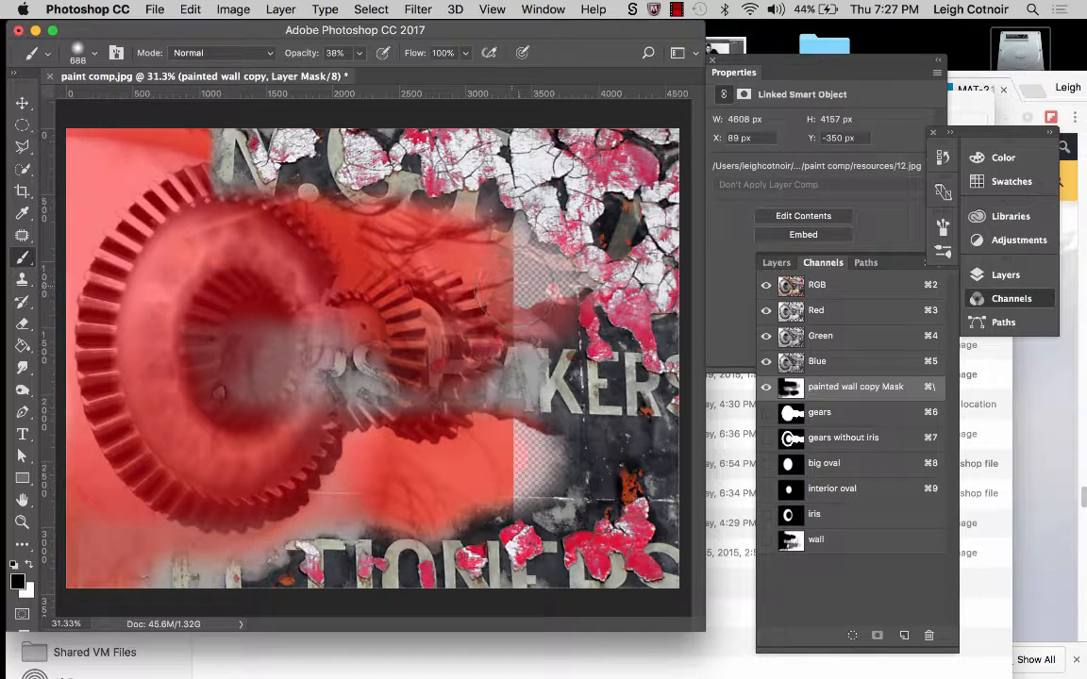
Set the brush opacity to 82% and paint black on the mask beside the eyelashes and over the large gear's dark centre.
{"action": "left_click", "coordinate": [359, 53]}
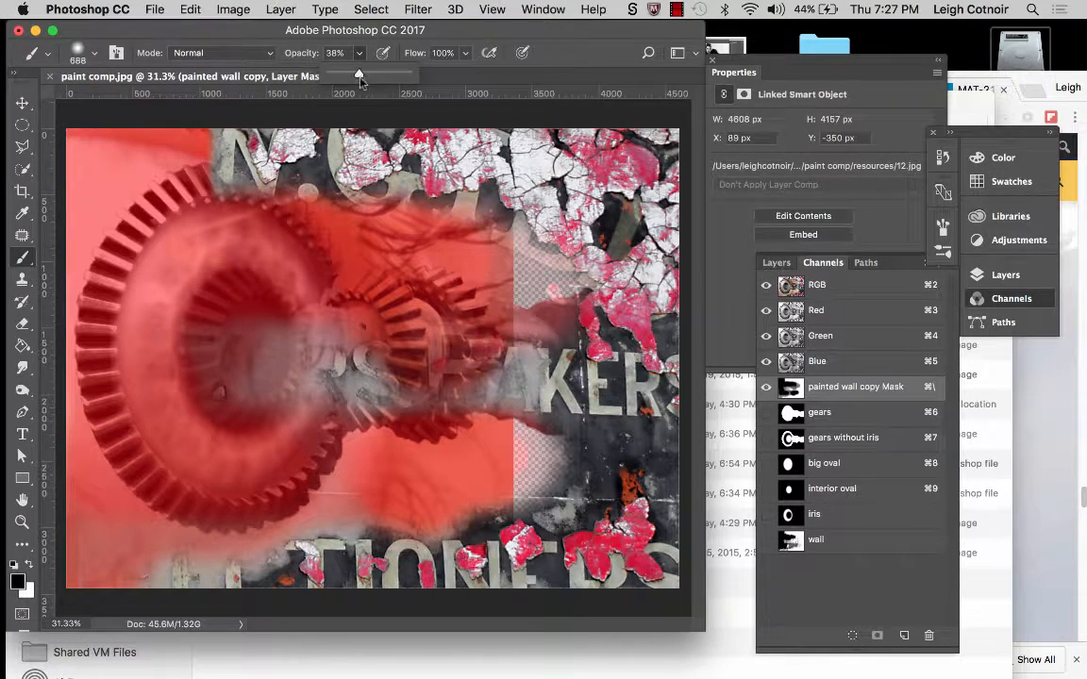
{"action": "left_click_drag", "start_coordinate": [359, 76], "coordinate": [397, 76]}
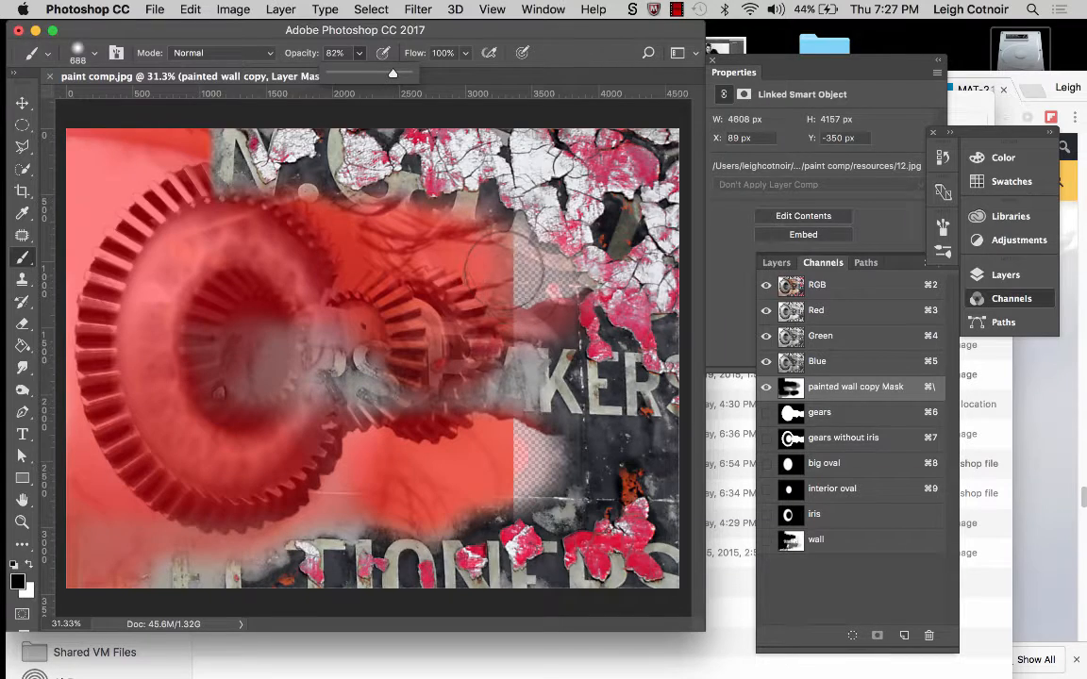
{"action": "mouse_move", "coordinate": [504, 271]}
{"action": "left_mouse_down"}
{"action": "mouse_move", "coordinate": [404, 206]}
{"action": "mouse_move", "coordinate": [482, 255]}
{"action": "mouse_move", "coordinate": [472, 248]}
{"action": "mouse_move", "coordinate": [486, 232]}
{"action": "mouse_move", "coordinate": [536, 299]}
{"action": "left_mouse_up"}
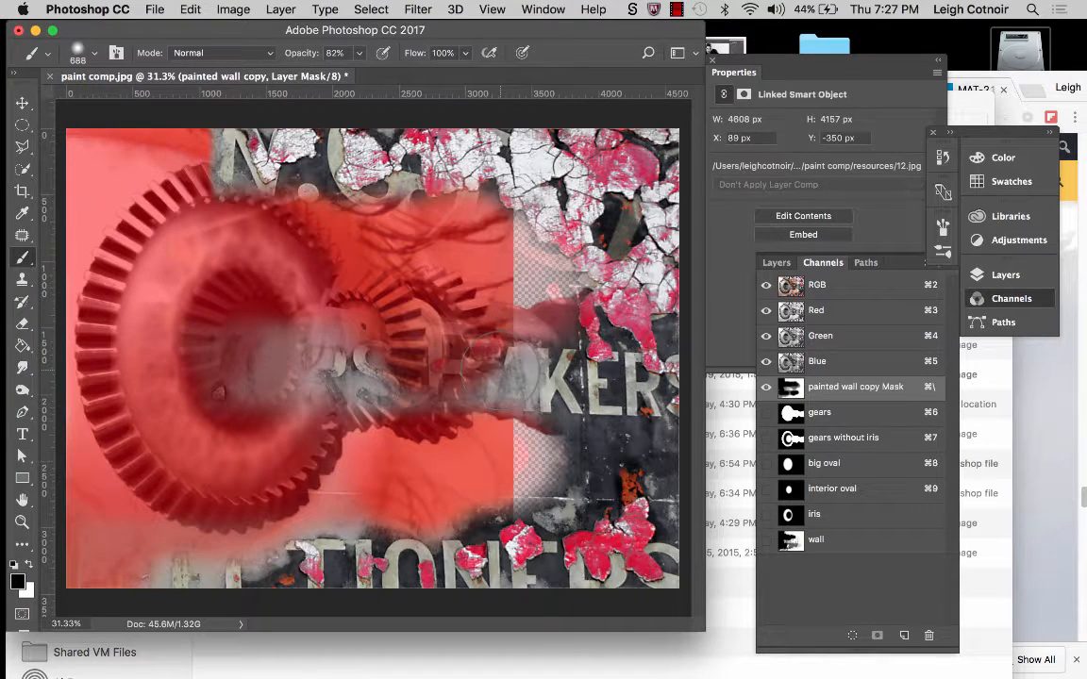
{"action": "mouse_move", "coordinate": [288, 294]}
{"action": "left_mouse_down"}
{"action": "mouse_move", "coordinate": [321, 337]}
{"action": "mouse_move", "coordinate": [280, 349]}
{"action": "mouse_move", "coordinate": [262, 394]}
{"action": "mouse_move", "coordinate": [224, 349]}
{"action": "mouse_move", "coordinate": [222, 323]}
{"action": "mouse_move", "coordinate": [163, 341]}
{"action": "mouse_move", "coordinate": [189, 455]}
{"action": "mouse_move", "coordinate": [255, 485]}
{"action": "mouse_move", "coordinate": [325, 483]}
{"action": "mouse_move", "coordinate": [311, 469]}
{"action": "mouse_move", "coordinate": [321, 483]}
{"action": "mouse_move", "coordinate": [429, 470]}
{"action": "left_mouse_up"}
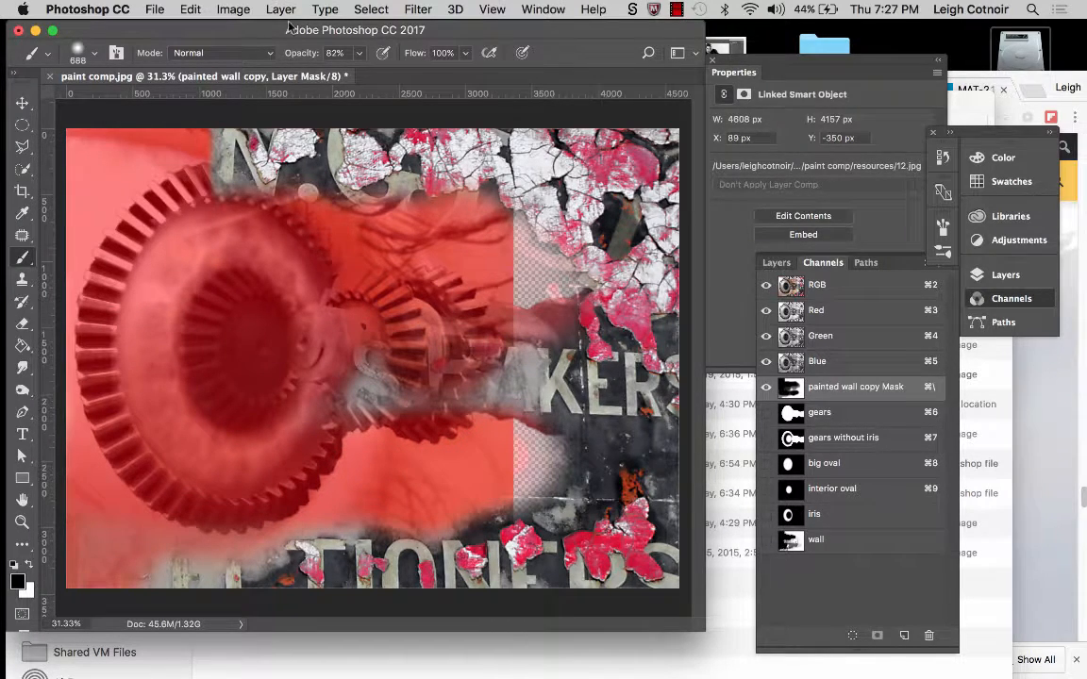
Set the brush opacity to 26% and softly mask the wall over the small gears and along its upper and lower edges.
{"action": "left_click", "coordinate": [360, 53]}
{"action": "left_click_drag", "start_coordinate": [317, 75], "coordinate": [314, 75]}
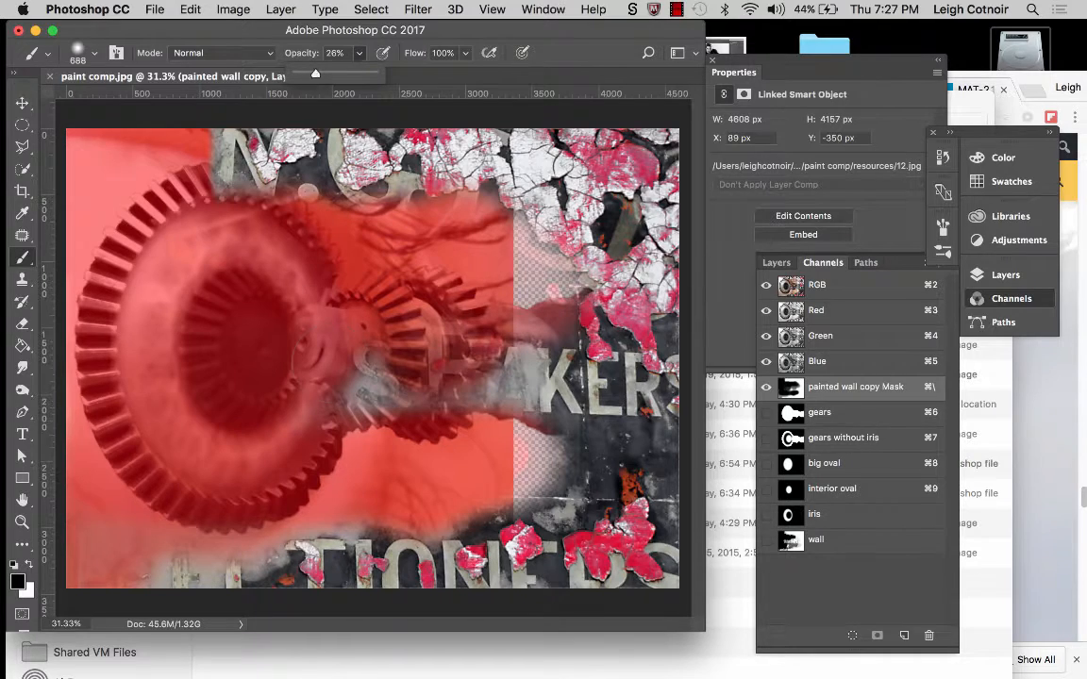
{"action": "mouse_move", "coordinate": [419, 387]}
{"action": "left_mouse_down"}
{"action": "mouse_move", "coordinate": [340, 364]}
{"action": "mouse_move", "coordinate": [373, 389]}
{"action": "mouse_move", "coordinate": [377, 349]}
{"action": "mouse_move", "coordinate": [468, 363]}
{"action": "mouse_move", "coordinate": [566, 302]}
{"action": "mouse_move", "coordinate": [543, 311]}
{"action": "mouse_move", "coordinate": [373, 213]}
{"action": "mouse_move", "coordinate": [281, 238]}
{"action": "mouse_move", "coordinate": [241, 236]}
{"action": "mouse_move", "coordinate": [184, 189]}
{"action": "mouse_move", "coordinate": [191, 144]}
{"action": "left_mouse_up"}
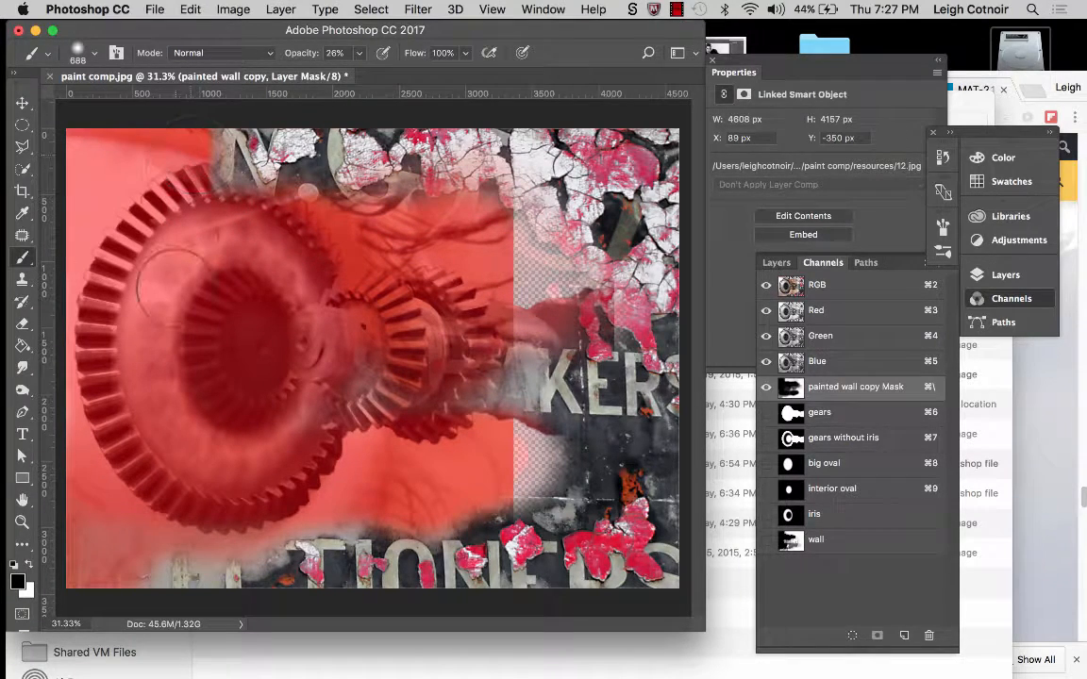
{"action": "mouse_move", "coordinate": [421, 493]}
{"action": "left_mouse_down"}
{"action": "mouse_move", "coordinate": [555, 472]}
{"action": "mouse_move", "coordinate": [549, 454]}
{"action": "mouse_move", "coordinate": [494, 462]}
{"action": "left_mouse_up"}
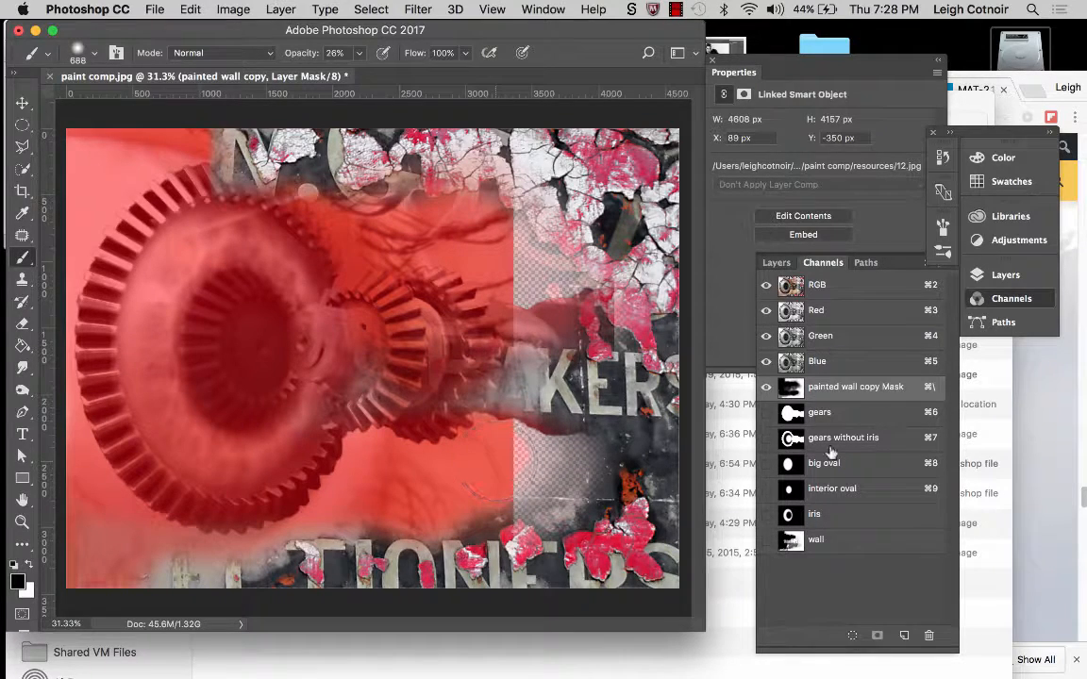
Delete the "painted wall copy" layer with its mask and show the original masked "painted wall" layer again.
{"action": "left_click", "coordinate": [766, 386]}
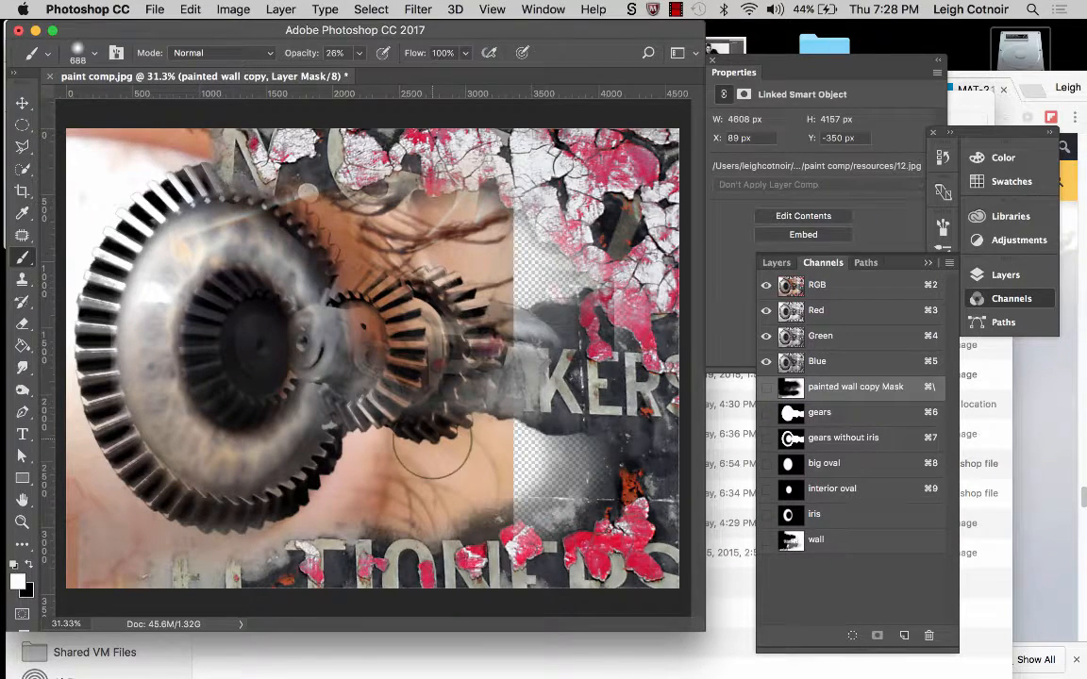
{"action": "left_click", "coordinate": [774, 263]}
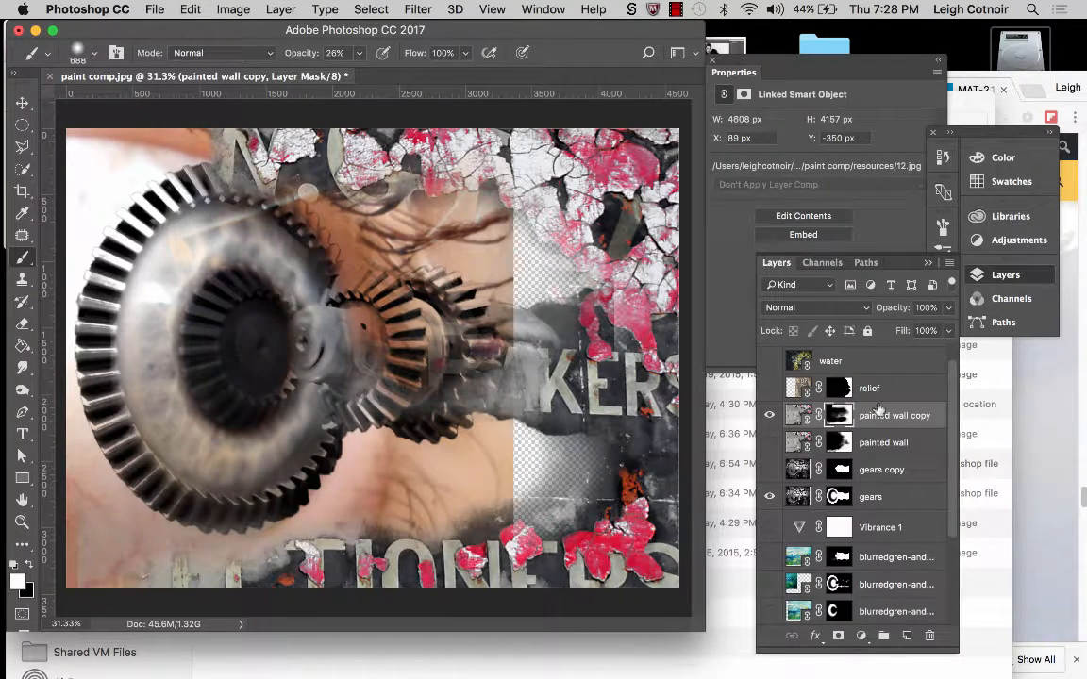
{"action": "mouse_move", "coordinate": [881, 419]}
{"action": "left_mouse_down"}
{"action": "mouse_move", "coordinate": [918, 634]}
{"action": "mouse_move", "coordinate": [930, 636]}
{"action": "left_mouse_up"}
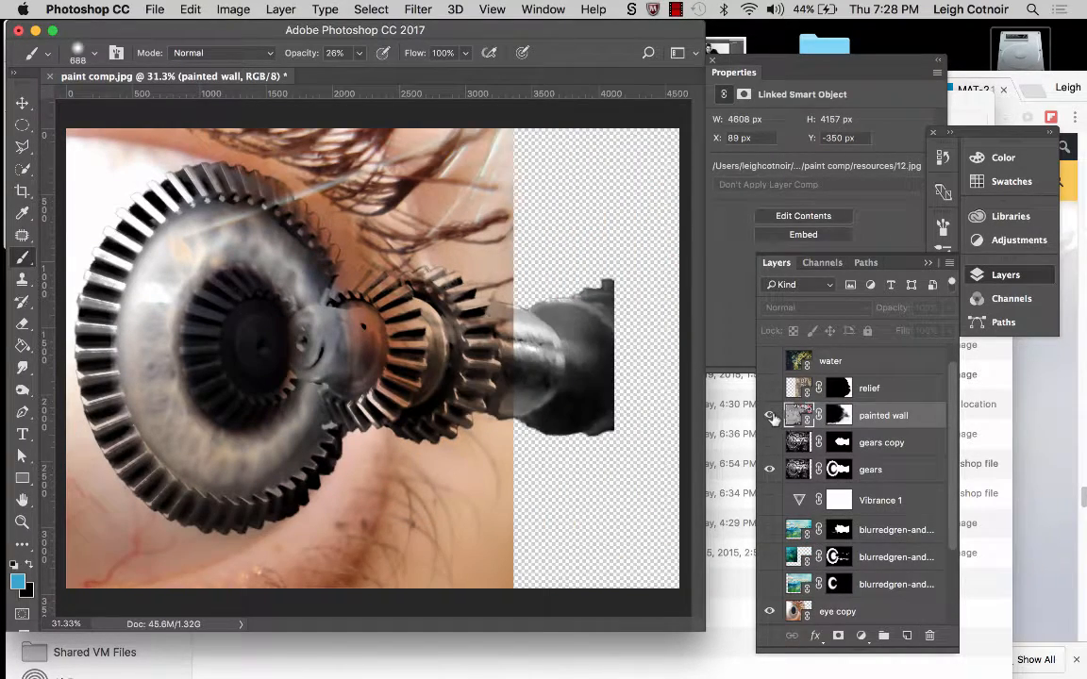
{"action": "left_click", "coordinate": [771, 415]}
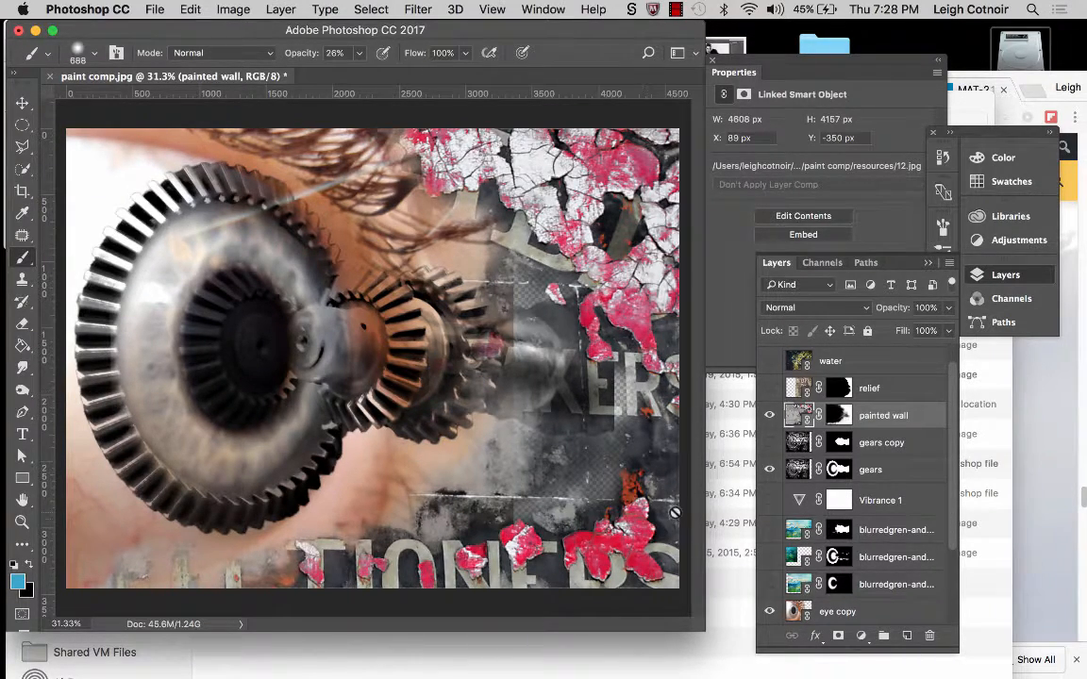
{"action": "scroll", "coordinate": [765, 552], "scroll_direction": "down", "scroll_amount": 4}
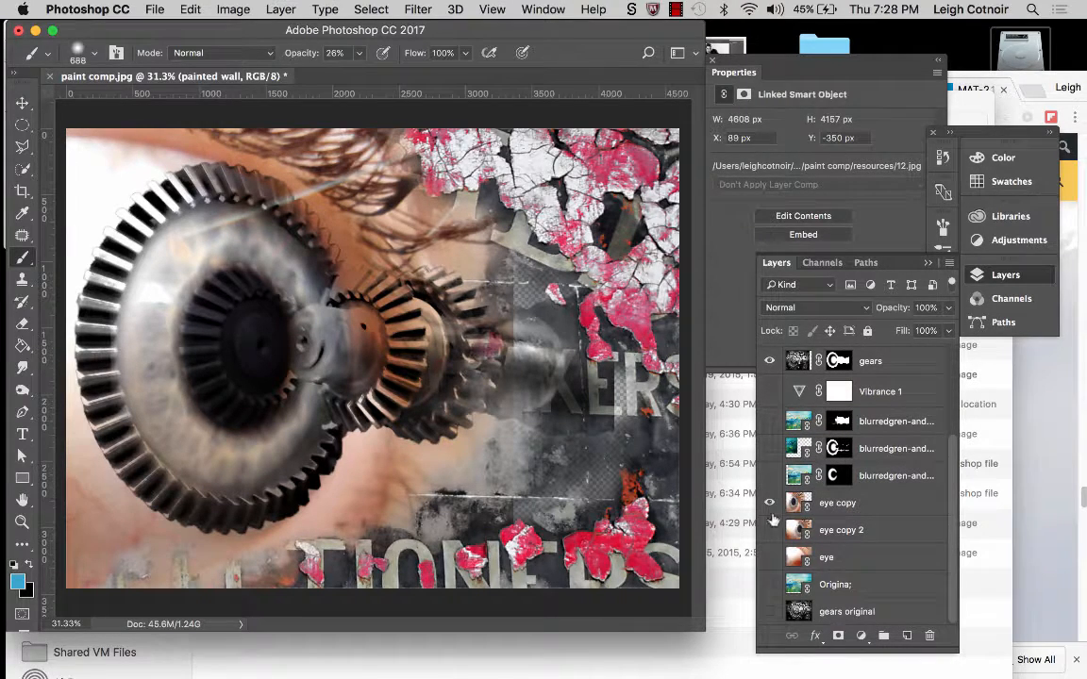
Check how the "eye copy 2" layer fills the background, and show the "eye" layer in its place.
{"action": "left_click", "coordinate": [768, 534]}
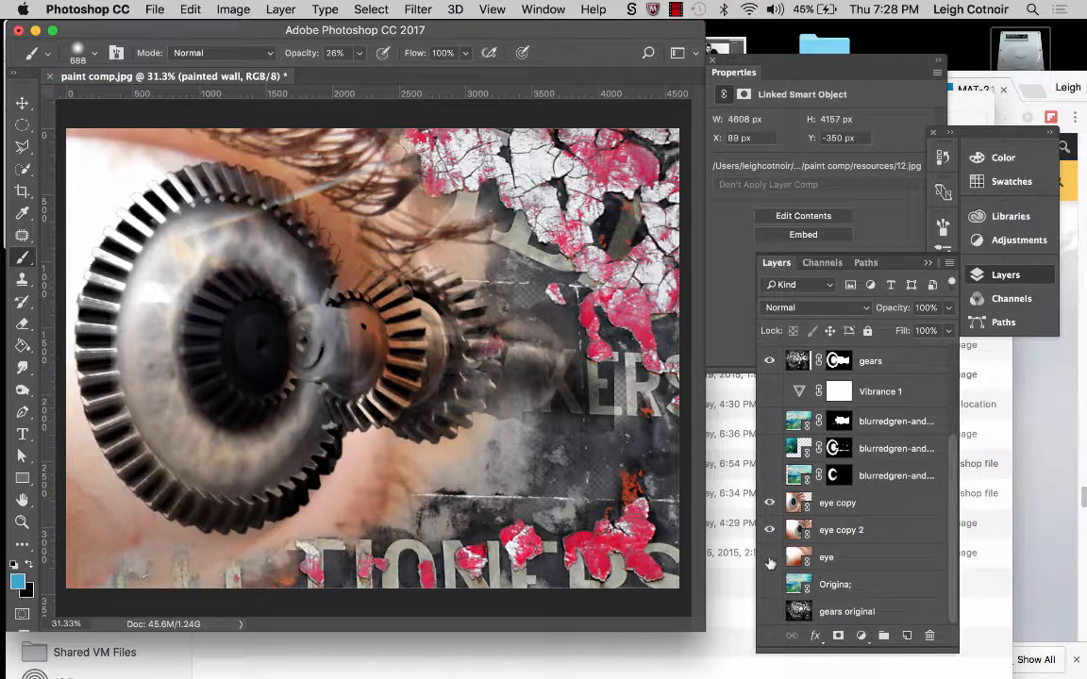
{"action": "left_click", "coordinate": [853, 533]}
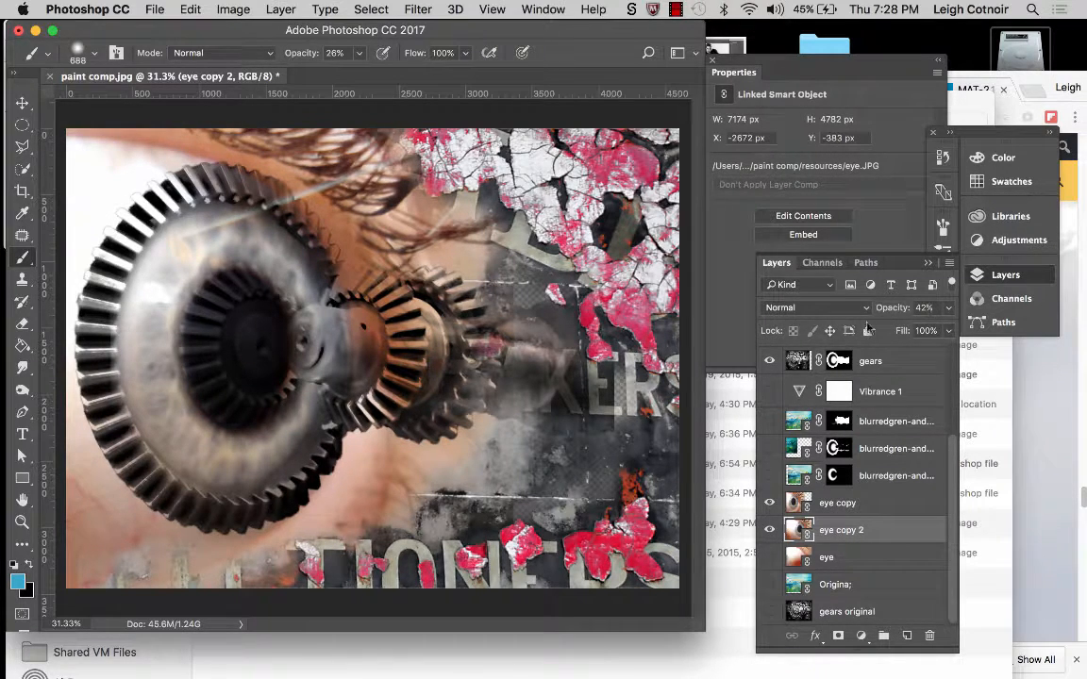
{"action": "left_click", "coordinate": [769, 530]}
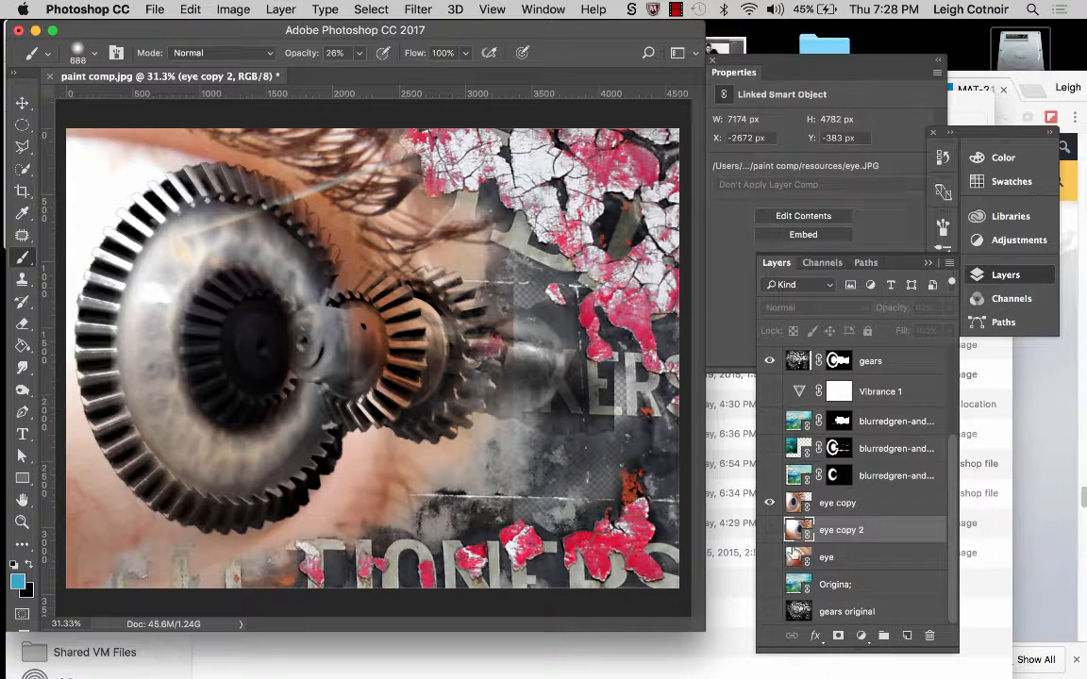
{"action": "left_click", "coordinate": [770, 558]}
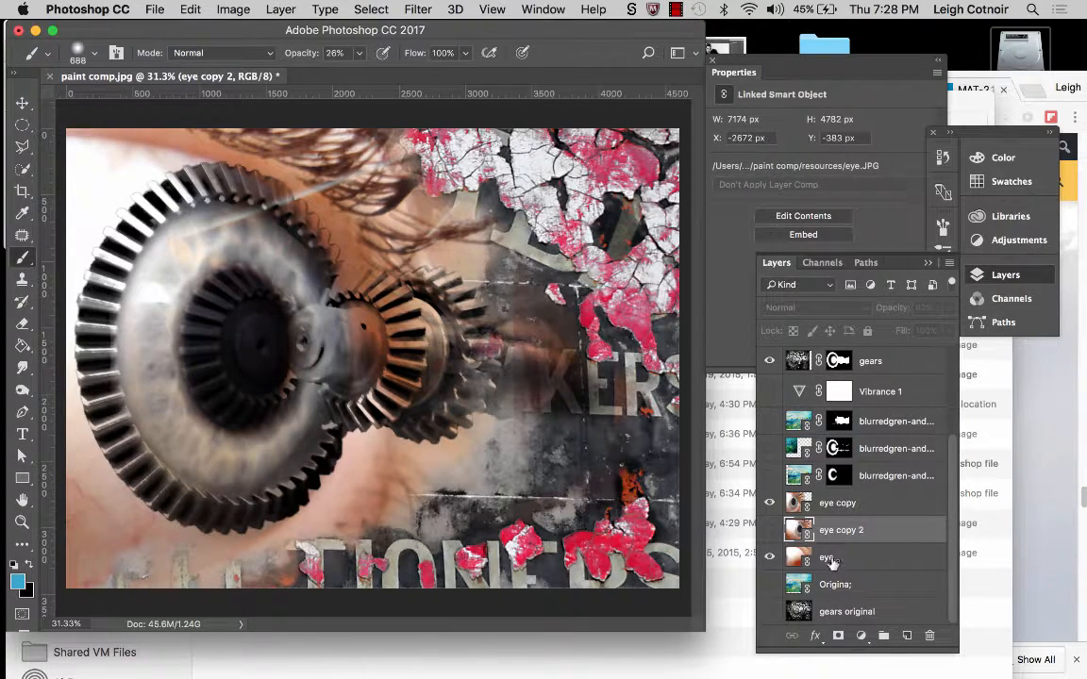
Set the blend mode of the "eye copy" layer to Luminosity.
{"action": "left_click", "coordinate": [801, 503]}
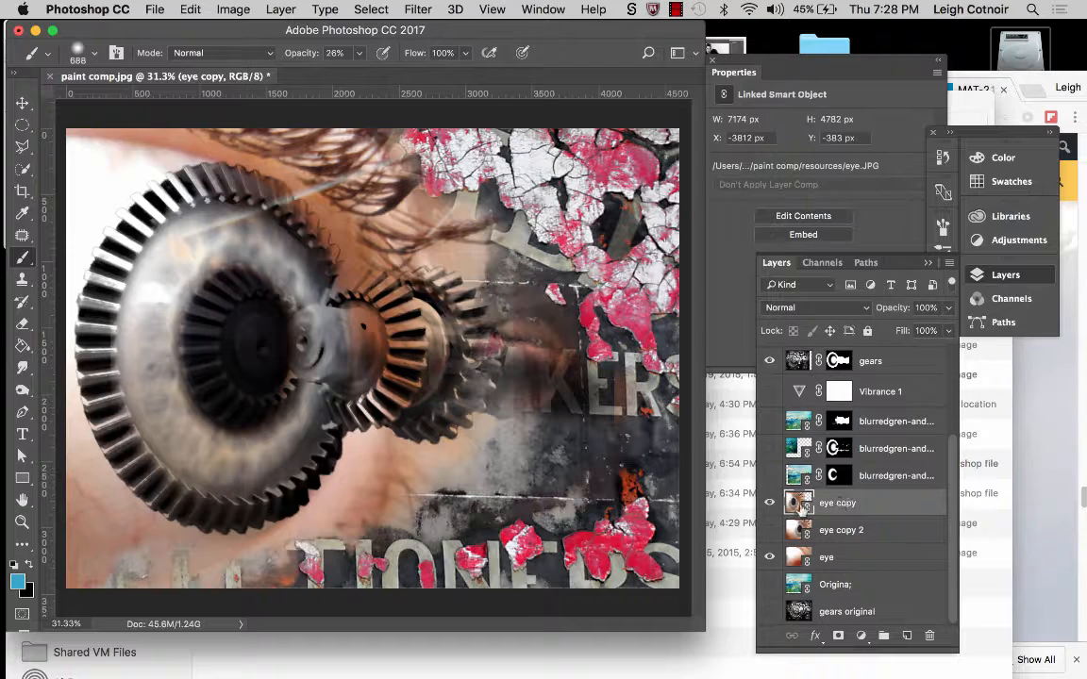
{"action": "left_click", "coordinate": [853, 308]}
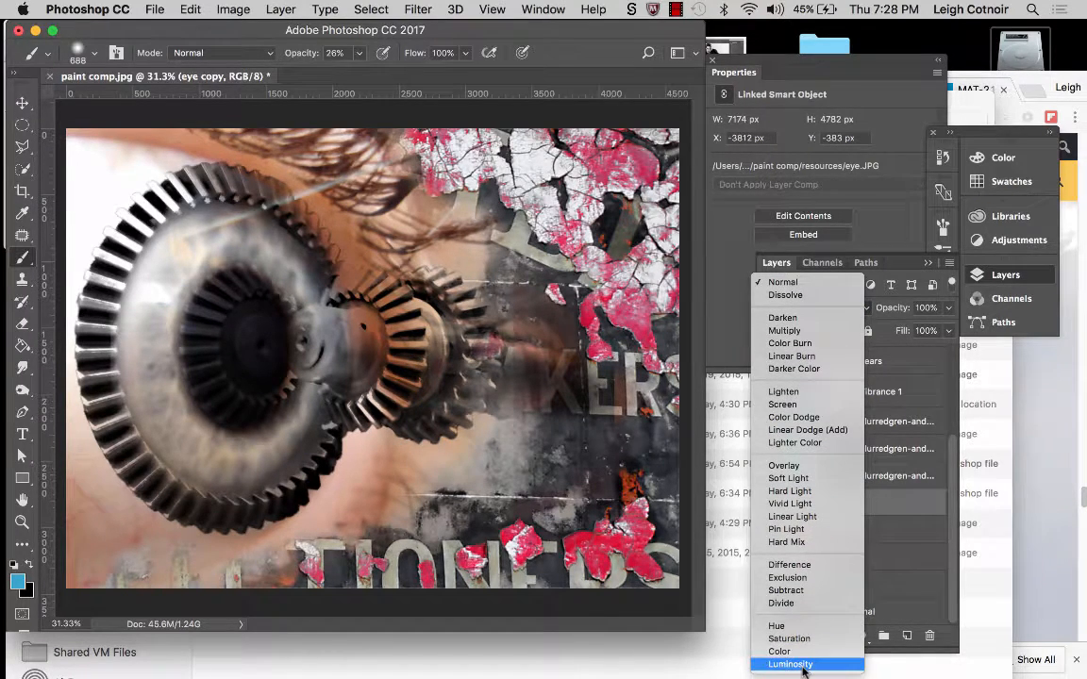
{"action": "left_click", "coordinate": [791, 664]}
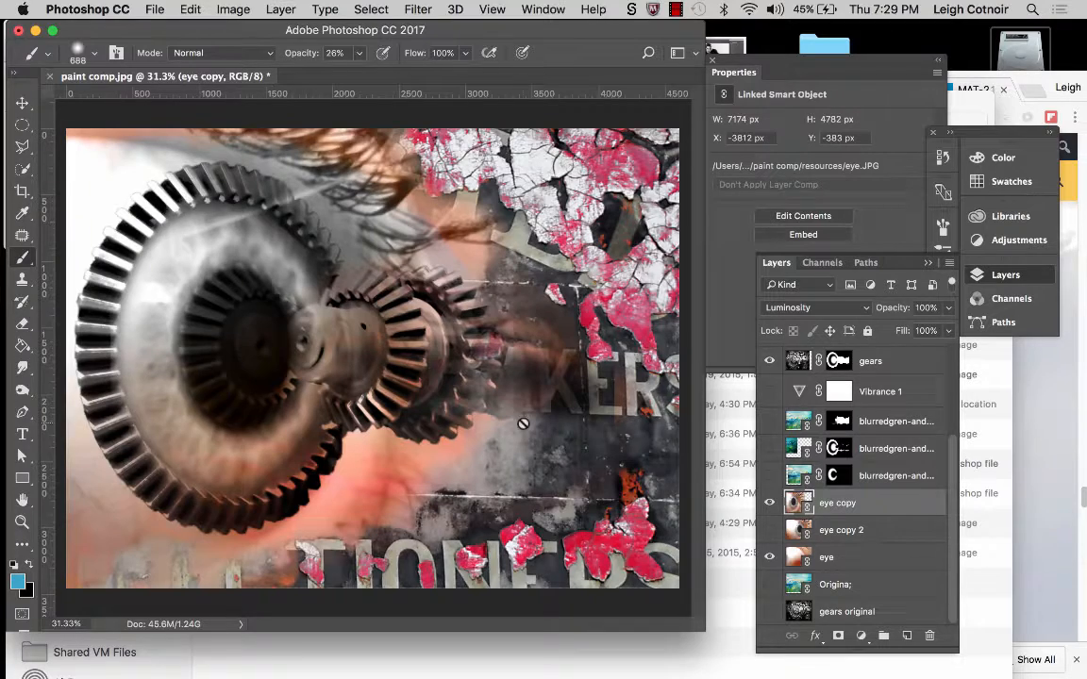
Select the "gears copy" and "gears" layers one after the other to examine their blend modes.
{"action": "scroll", "coordinate": [850, 457], "scroll_direction": "up", "scroll_amount": 4}
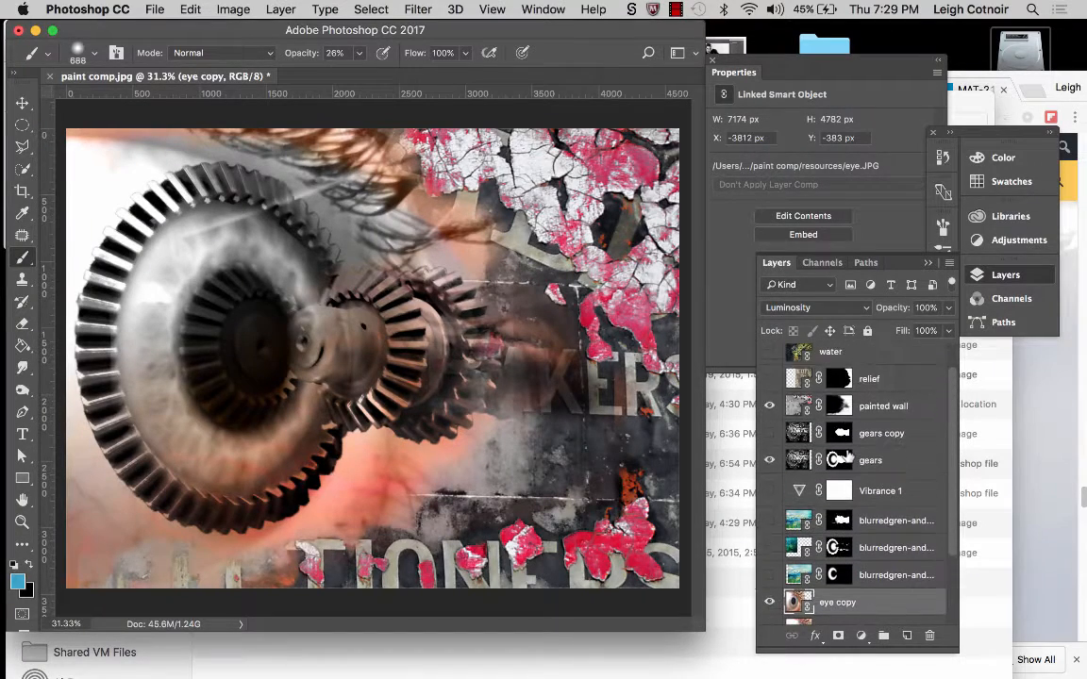
{"action": "scroll", "coordinate": [850, 457], "scroll_direction": "down", "scroll_amount": 1}
{"action": "left_click", "coordinate": [860, 399]}
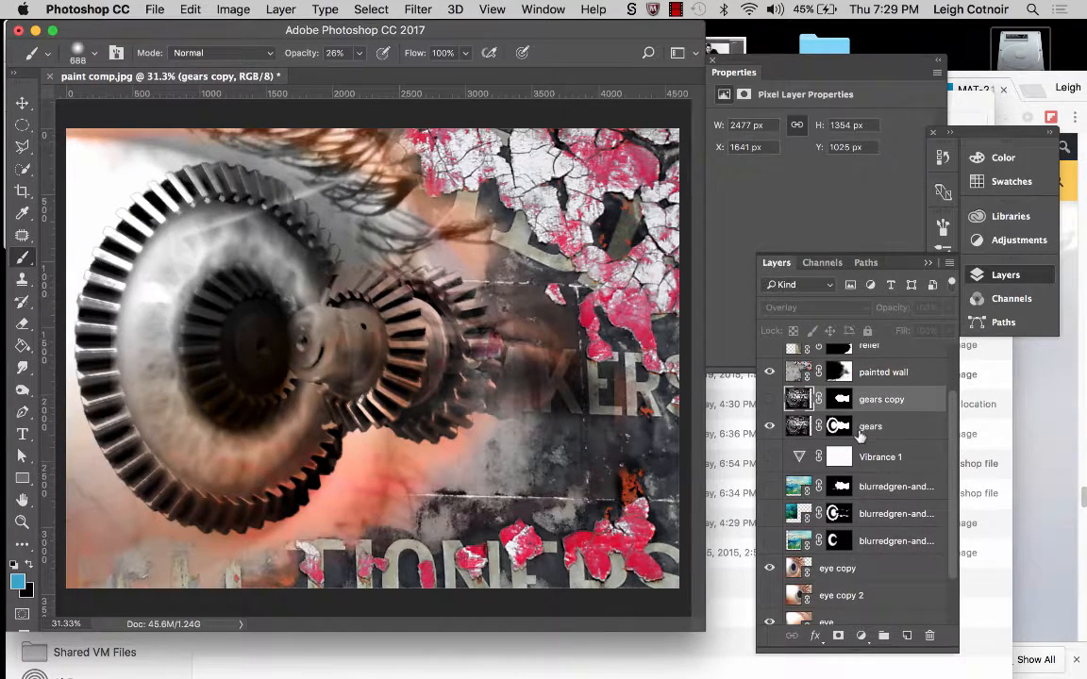
{"action": "left_click", "coordinate": [860, 429]}
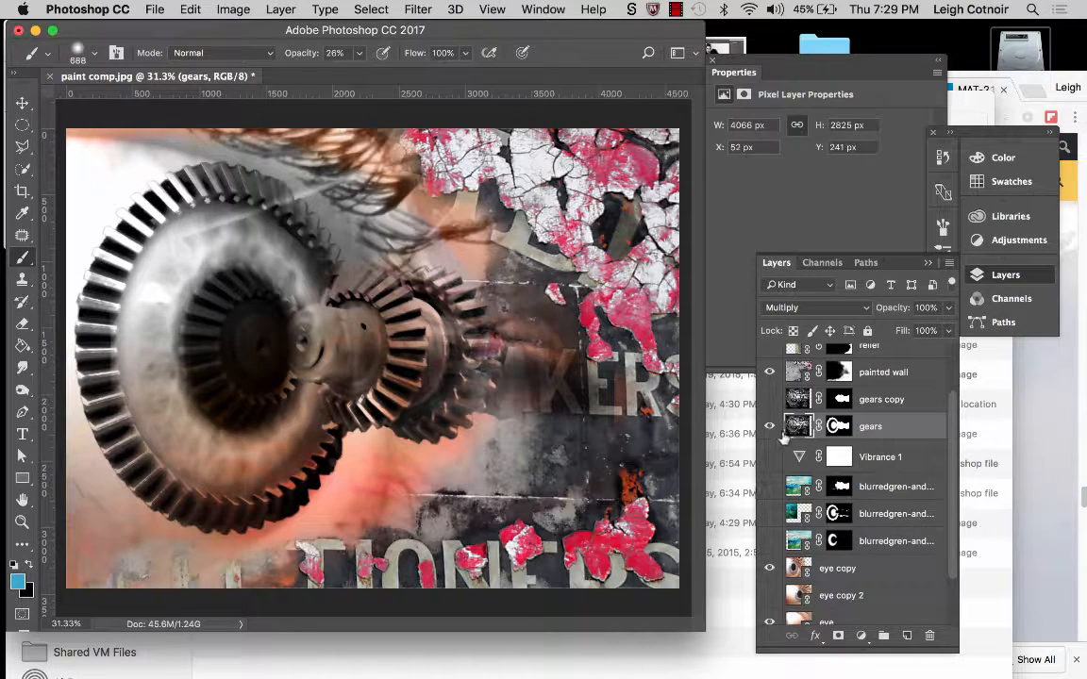
Hide the "eye", "eye copy" and "gears" layers, and show and select the "gears original" layer.
{"action": "scroll", "coordinate": [770, 431], "scroll_direction": "down", "scroll_amount": 3}
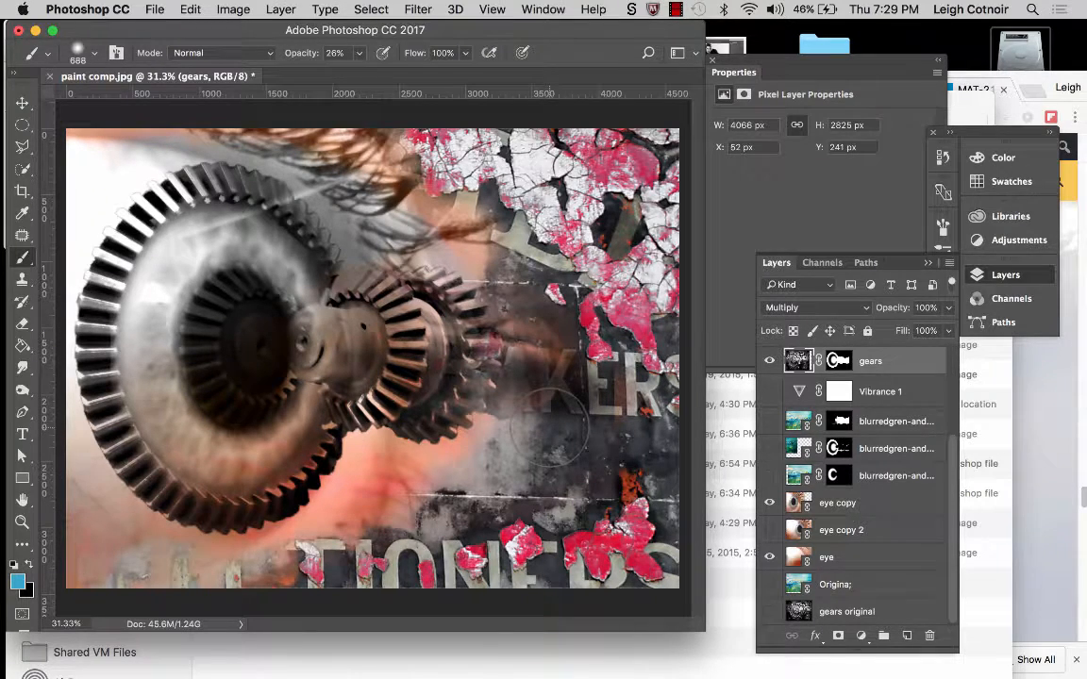
{"action": "left_click", "coordinate": [770, 558]}
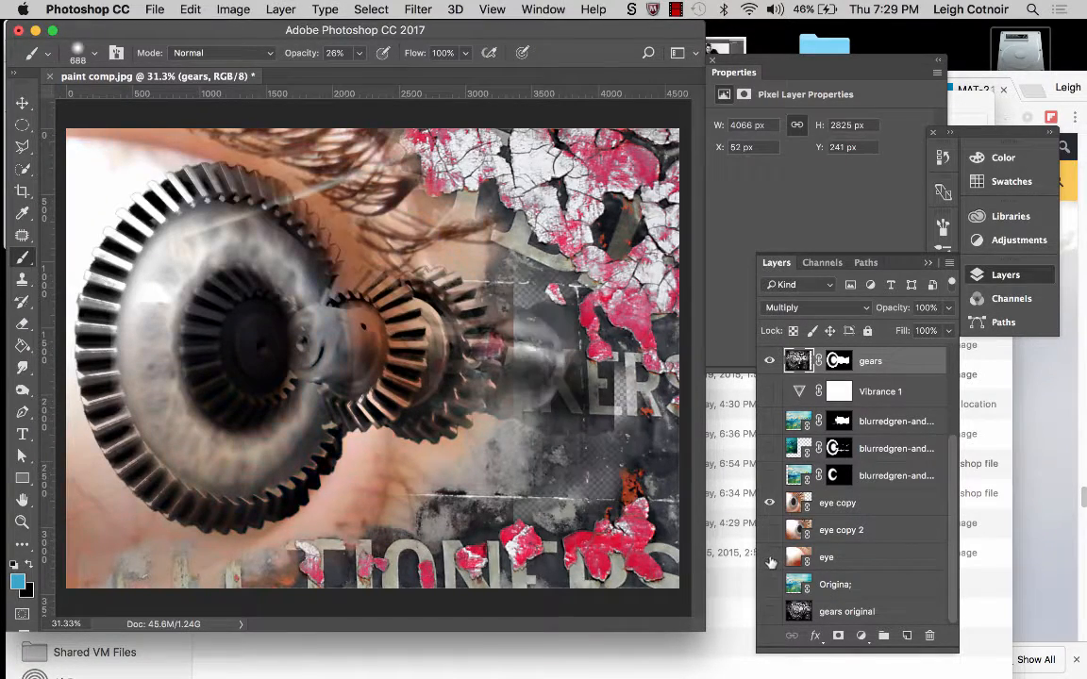
{"action": "left_click", "coordinate": [770, 503]}
{"action": "left_click", "coordinate": [769, 361]}
{"action": "scroll", "coordinate": [772, 415], "scroll_direction": "up", "scroll_amount": 5}
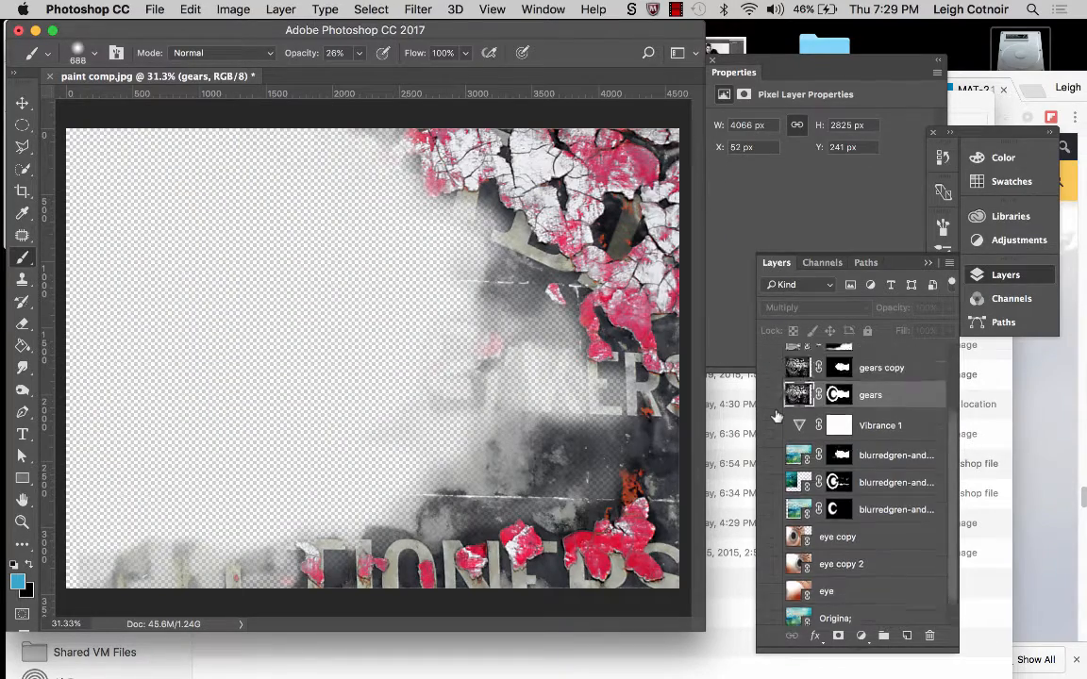
{"action": "scroll", "coordinate": [776, 415], "scroll_direction": "down", "scroll_amount": 5}
{"action": "left_click", "coordinate": [768, 612]}
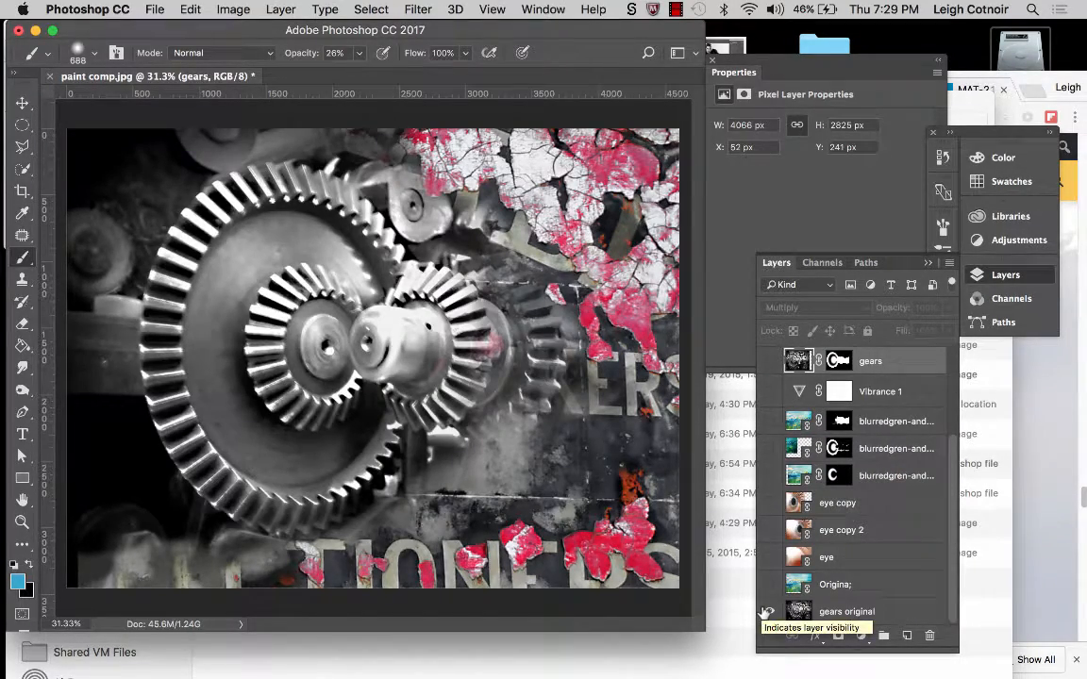
{"action": "left_click", "coordinate": [829, 613]}
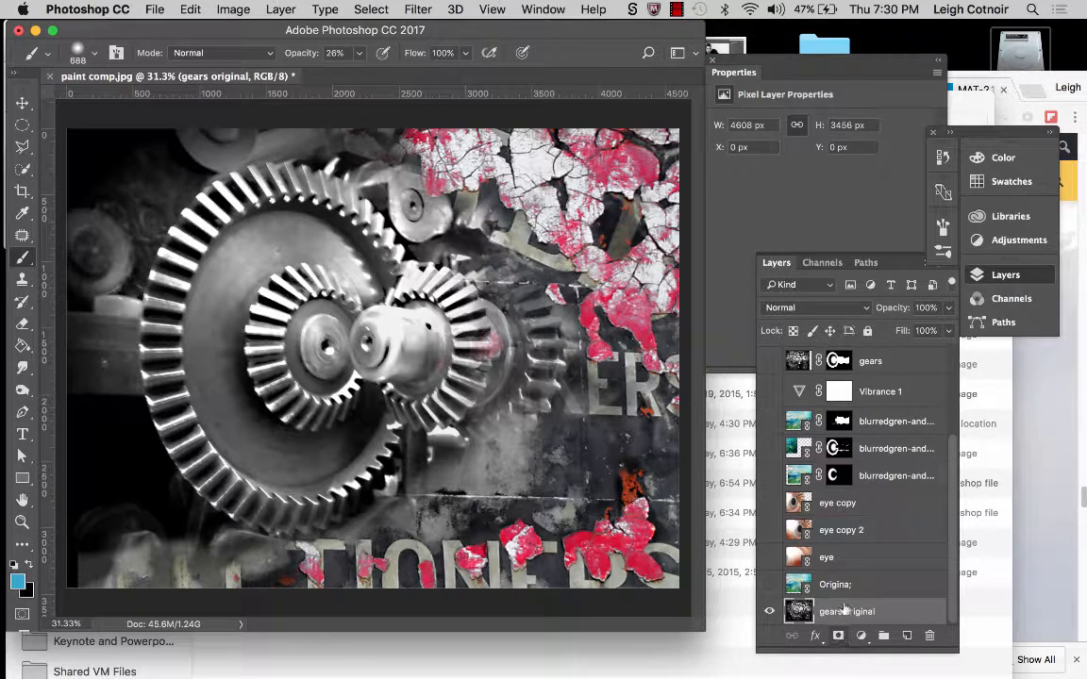
Open the Unsharp Mask filter for "gears original" and reduce its preview to 13%.
{"action": "left_click", "coordinate": [419, 9]}
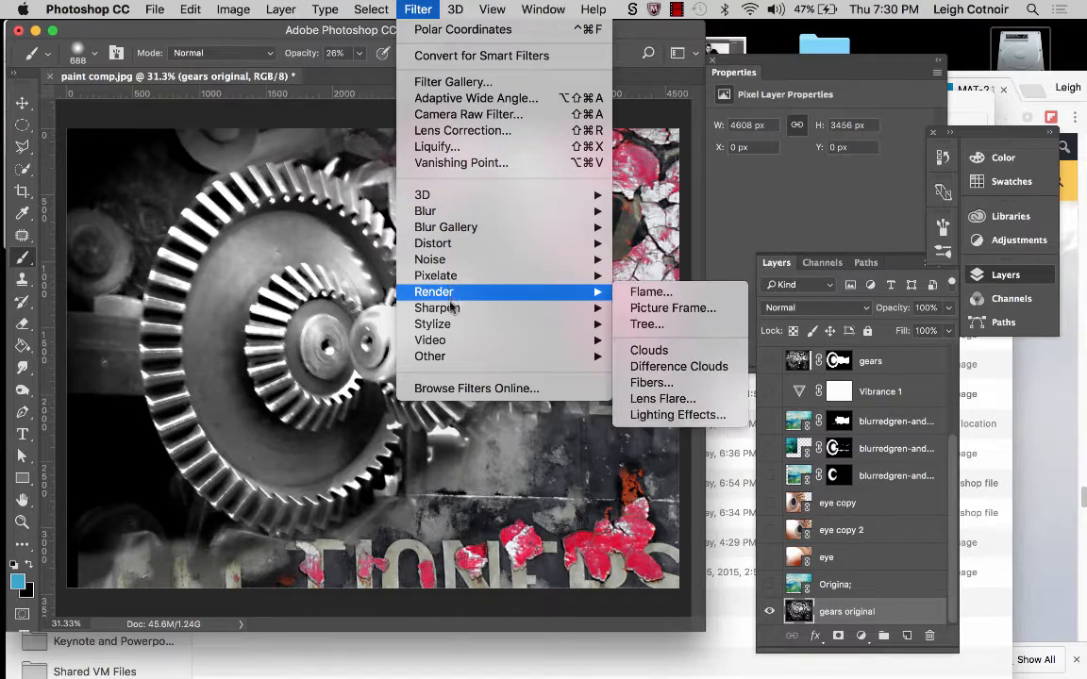
{"action": "mouse_move", "coordinate": [452, 312]}
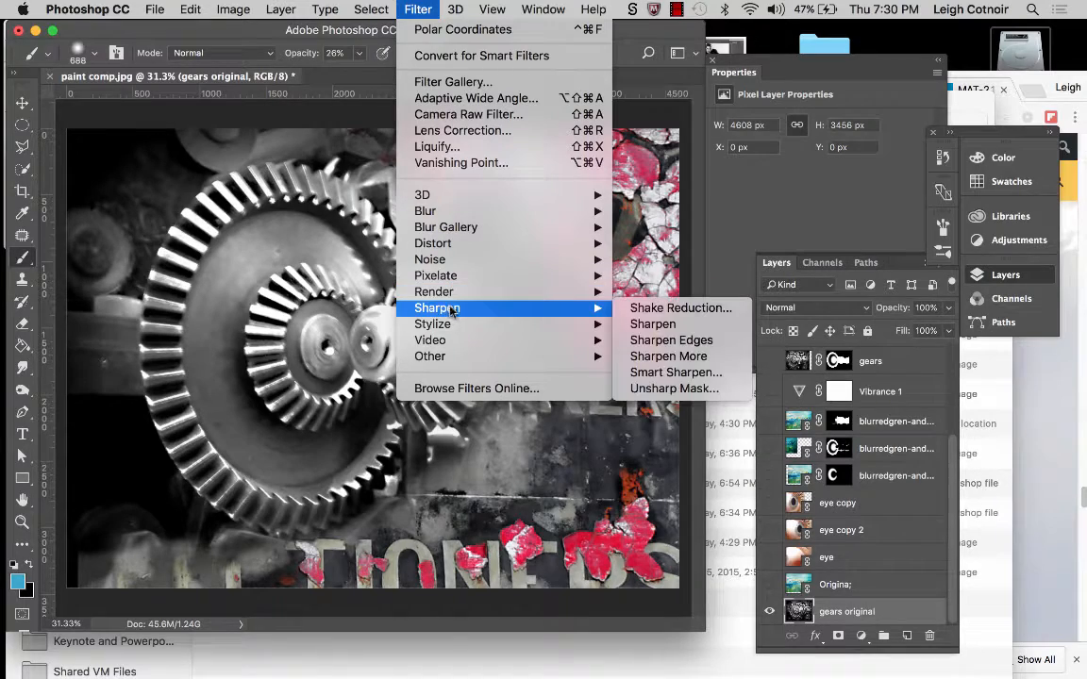
{"action": "left_click", "coordinate": [658, 390]}
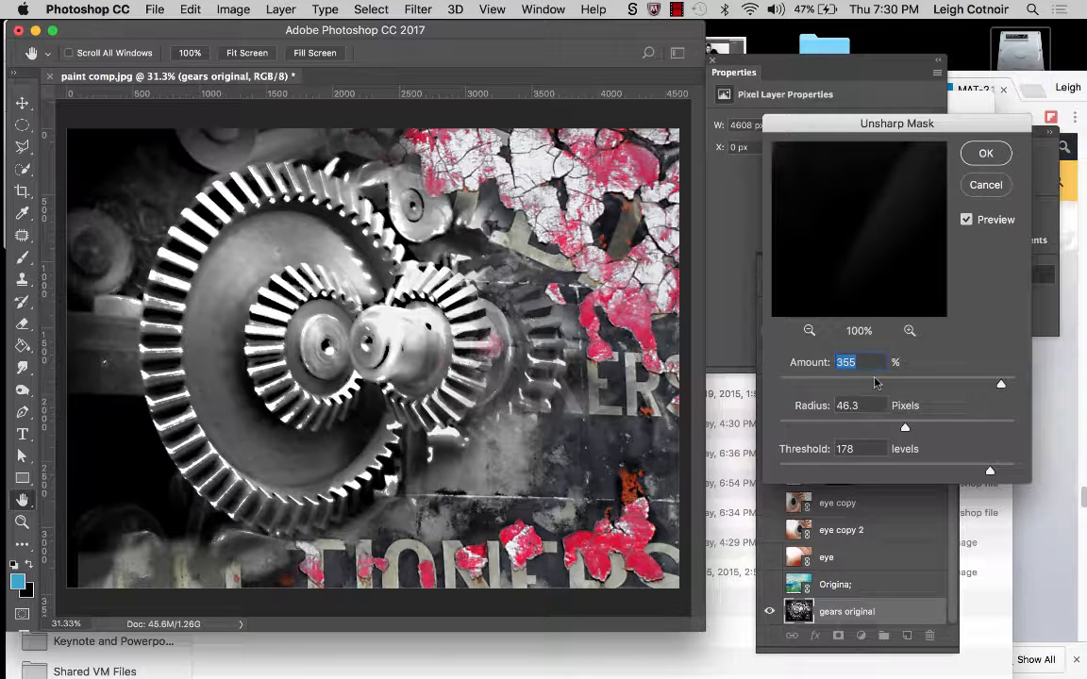
{"action": "left_click", "coordinate": [809, 330]}
{"action": "left_click", "coordinate": [808, 330]}
{"action": "left_click", "coordinate": [808, 330]}
{"action": "left_click", "coordinate": [809, 330]}
{"action": "left_click", "coordinate": [809, 330]}
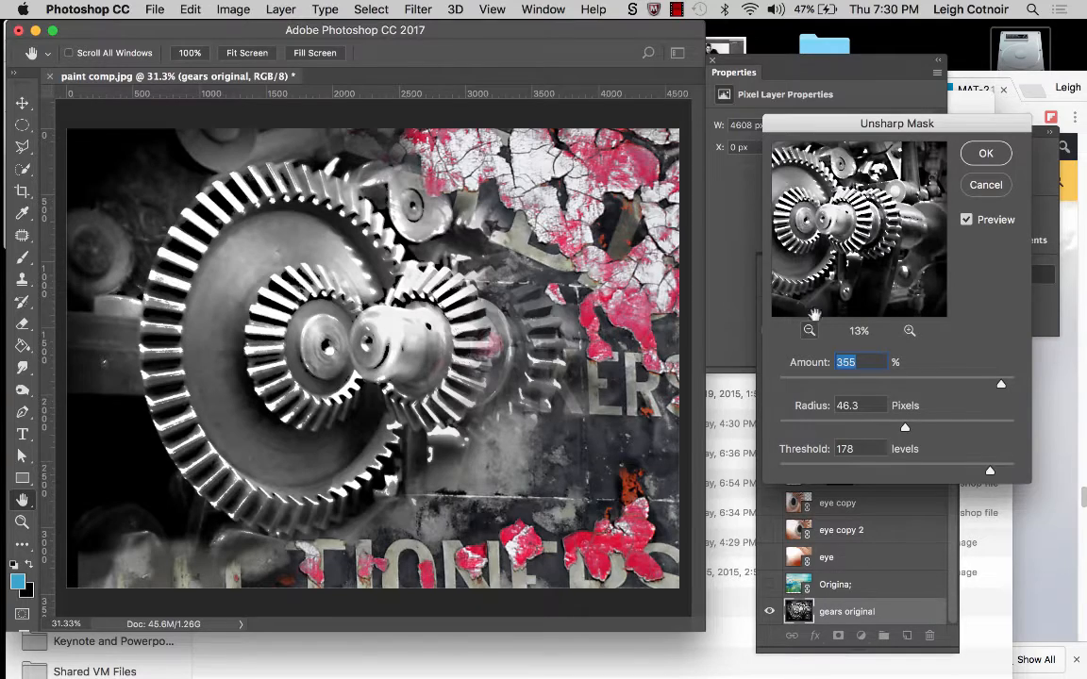
Inspect the gears in the Unsharp Mask preview, enlarge it to 50%, and cancel the filter.
{"action": "left_click_drag", "start_coordinate": [819, 187], "coordinate": [841, 193]}
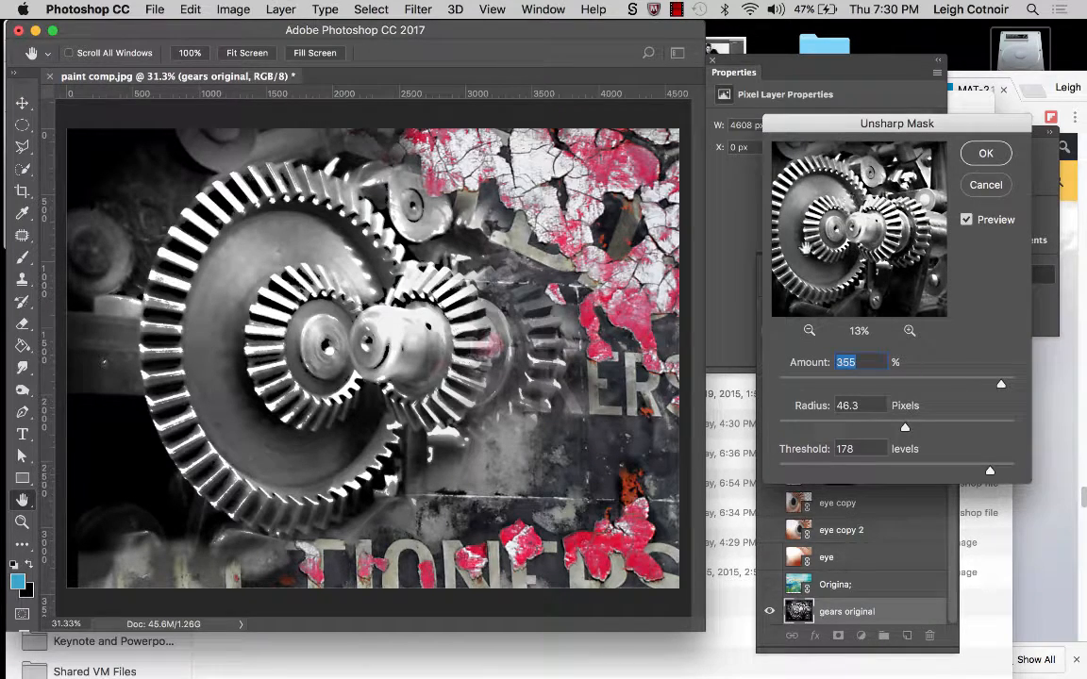
{"action": "left_click_drag", "start_coordinate": [893, 252], "coordinate": [864, 244]}
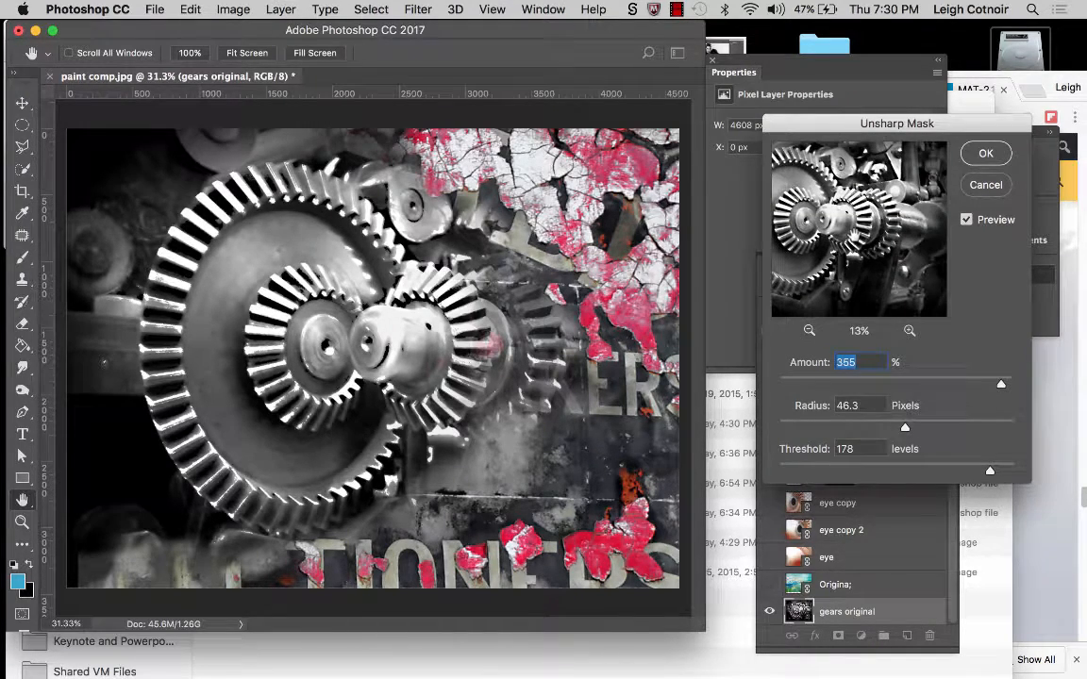
{"action": "left_click", "coordinate": [909, 330]}
{"action": "left_click", "coordinate": [909, 330]}
{"action": "left_click", "coordinate": [909, 331]}
{"action": "left_click", "coordinate": [909, 330]}
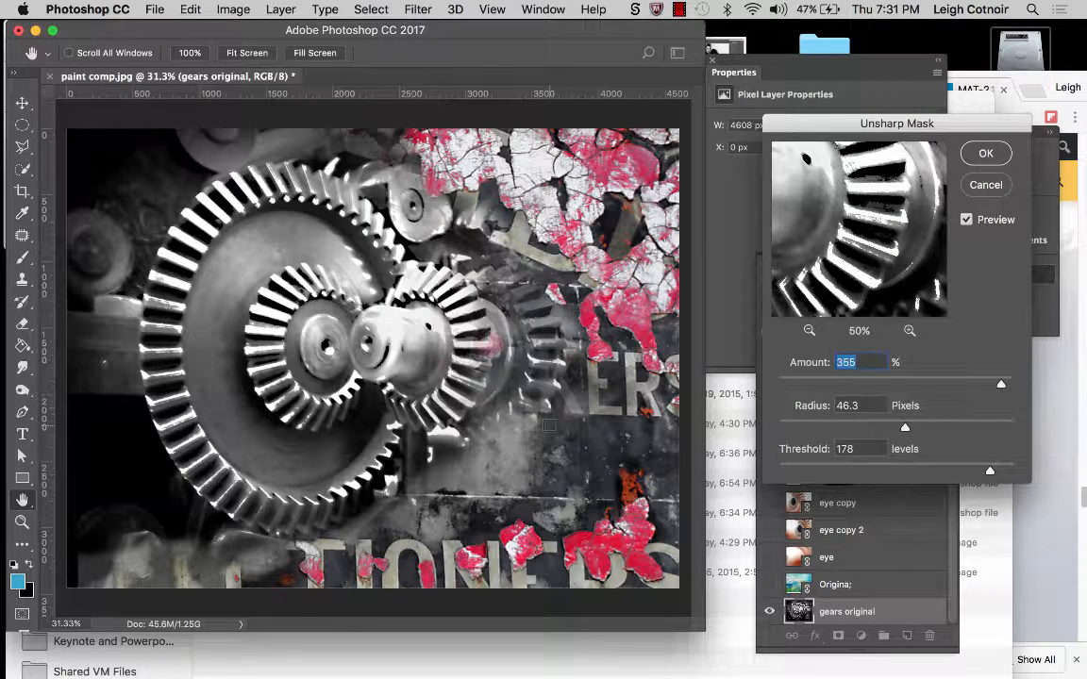
{"action": "left_click", "coordinate": [983, 185]}
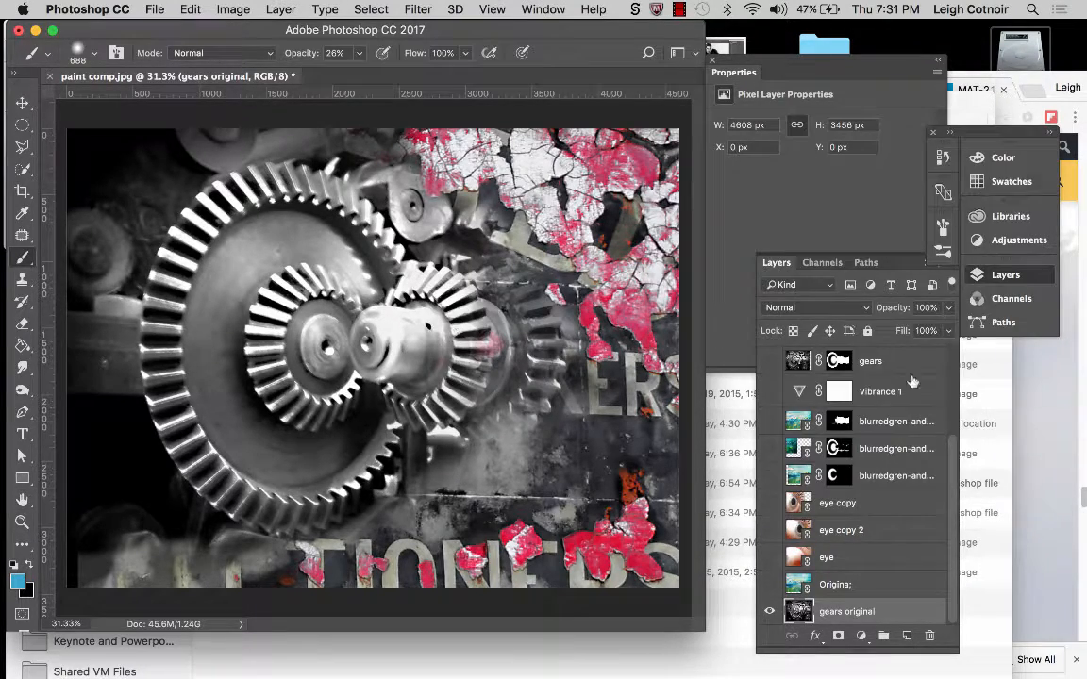
Toggle the "gears original" layer off and back on while looking through the layer stack.
{"action": "left_click", "coordinate": [771, 614]}
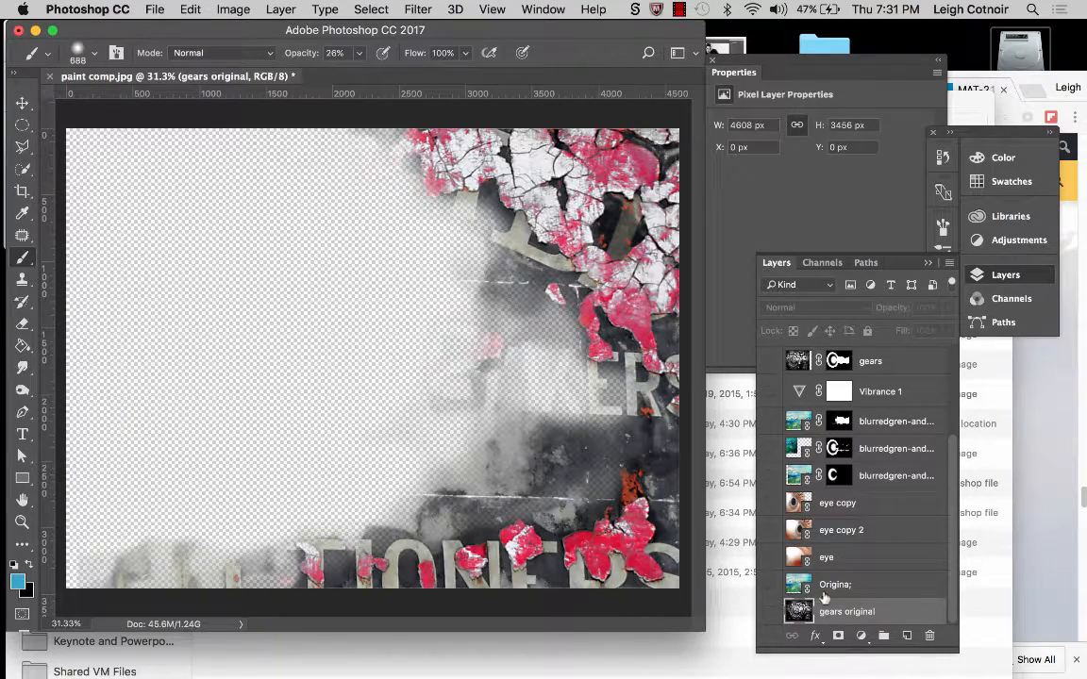
{"action": "scroll", "coordinate": [760, 430], "scroll_direction": "up", "scroll_amount": 5}
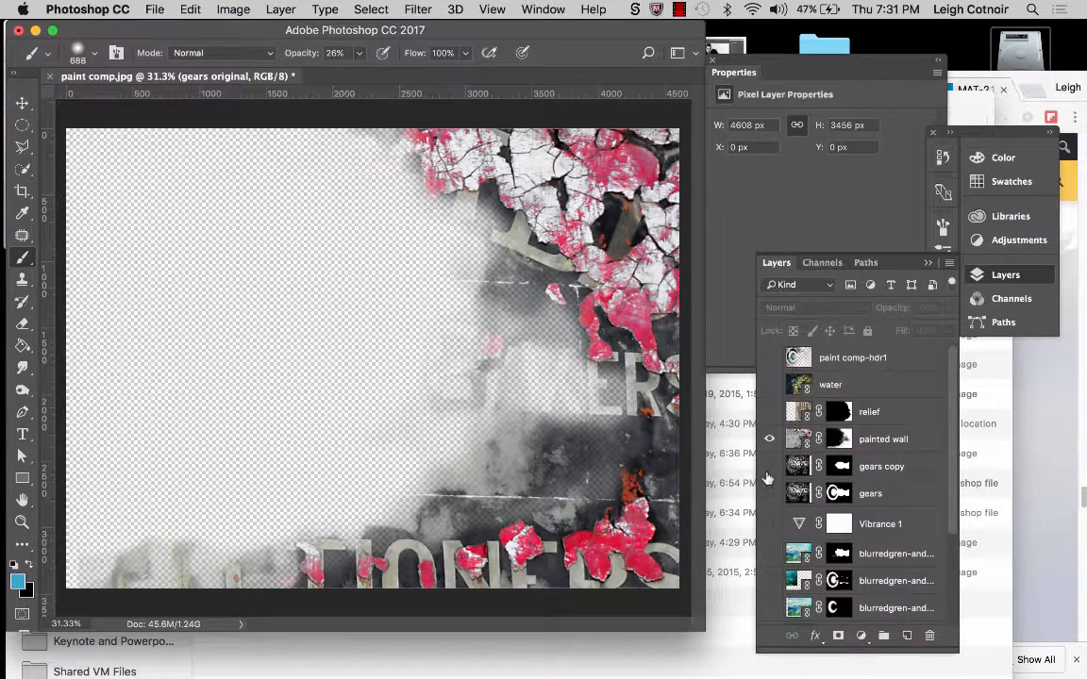
{"action": "scroll", "coordinate": [766, 479], "scroll_direction": "down", "scroll_amount": 5}
{"action": "left_click", "coordinate": [769, 611]}
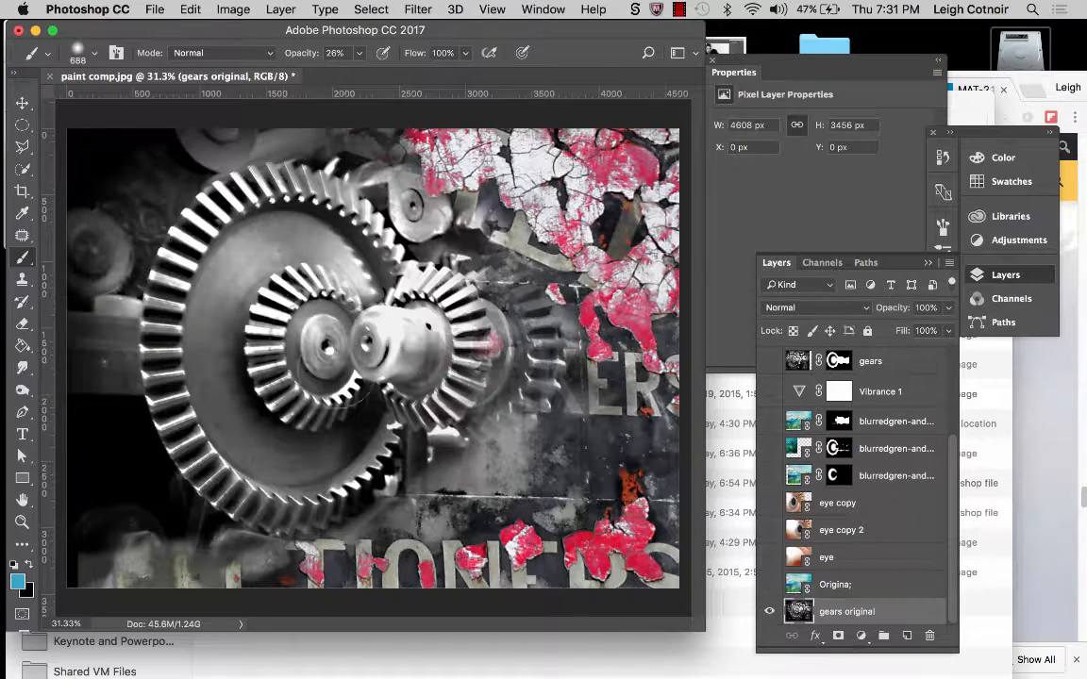
Select the large gear with its teeth using Quick Selection, and subtract the spill beside its upper-right teeth.
{"action": "left_click", "coordinate": [23, 171]}
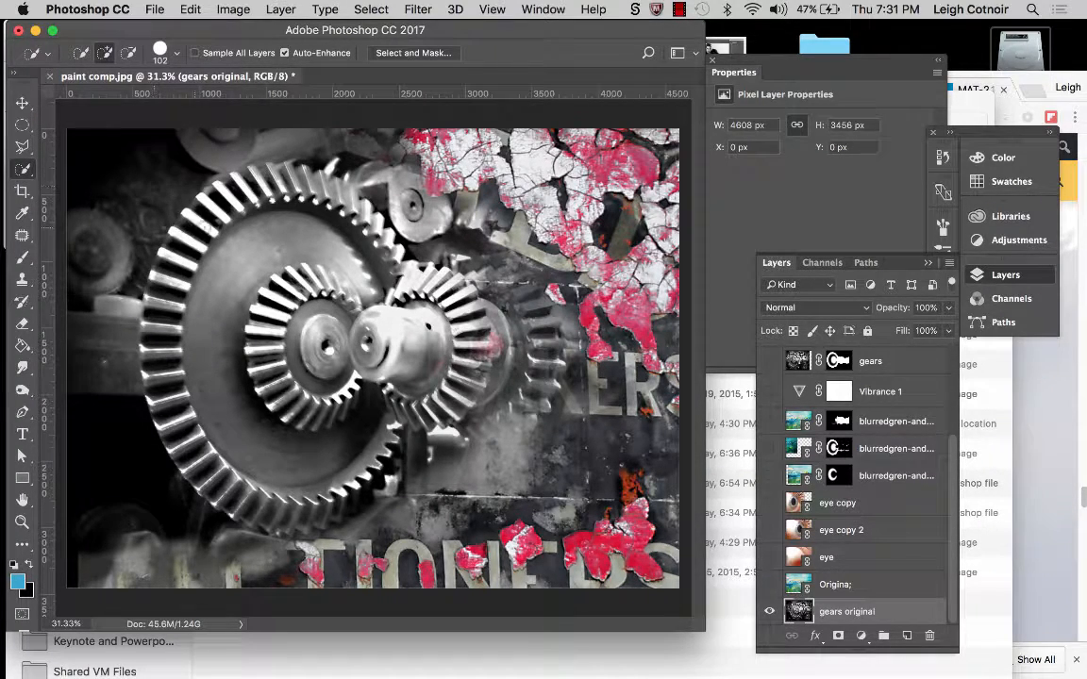
{"action": "mouse_move", "coordinate": [189, 185]}
{"action": "left_mouse_down"}
{"action": "mouse_move", "coordinate": [210, 207]}
{"action": "mouse_move", "coordinate": [160, 283]}
{"action": "mouse_move", "coordinate": [151, 356]}
{"action": "mouse_move", "coordinate": [174, 359]}
{"action": "mouse_move", "coordinate": [283, 486]}
{"action": "mouse_move", "coordinate": [264, 491]}
{"action": "mouse_move", "coordinate": [320, 515]}
{"action": "mouse_move", "coordinate": [222, 362]}
{"action": "mouse_move", "coordinate": [229, 300]}
{"action": "left_mouse_up"}
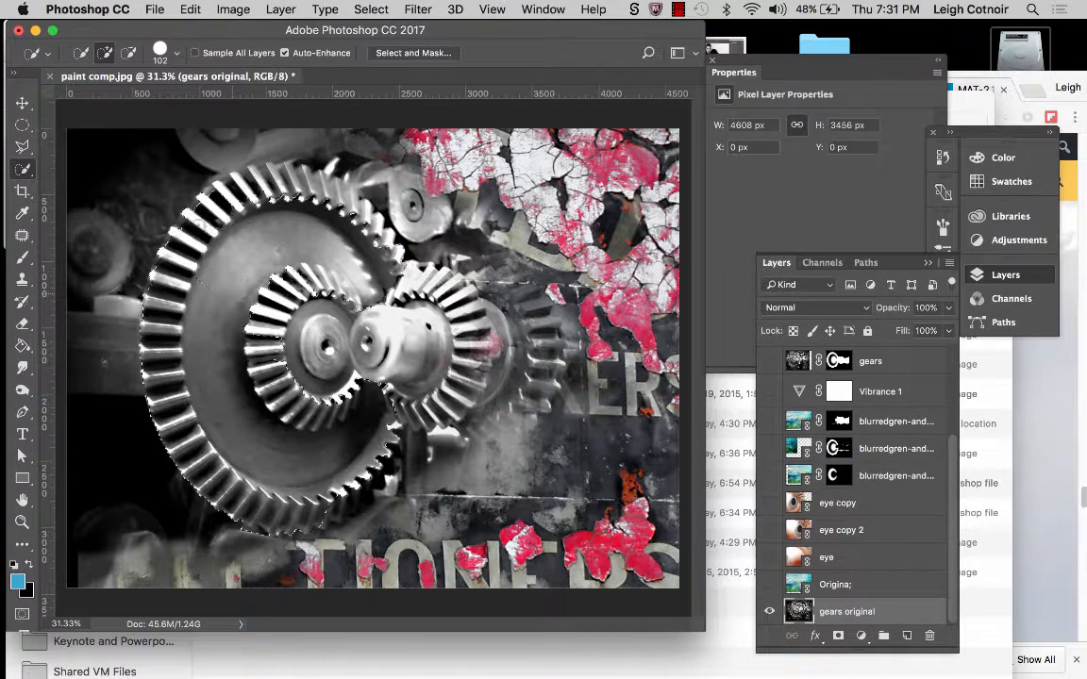
{"action": "mouse_move", "coordinate": [160, 259]}
{"action": "left_mouse_down"}
{"action": "mouse_move", "coordinate": [244, 185]}
{"action": "mouse_move", "coordinate": [378, 191]}
{"action": "left_mouse_up"}
{"action": "key", "text": "alt"}
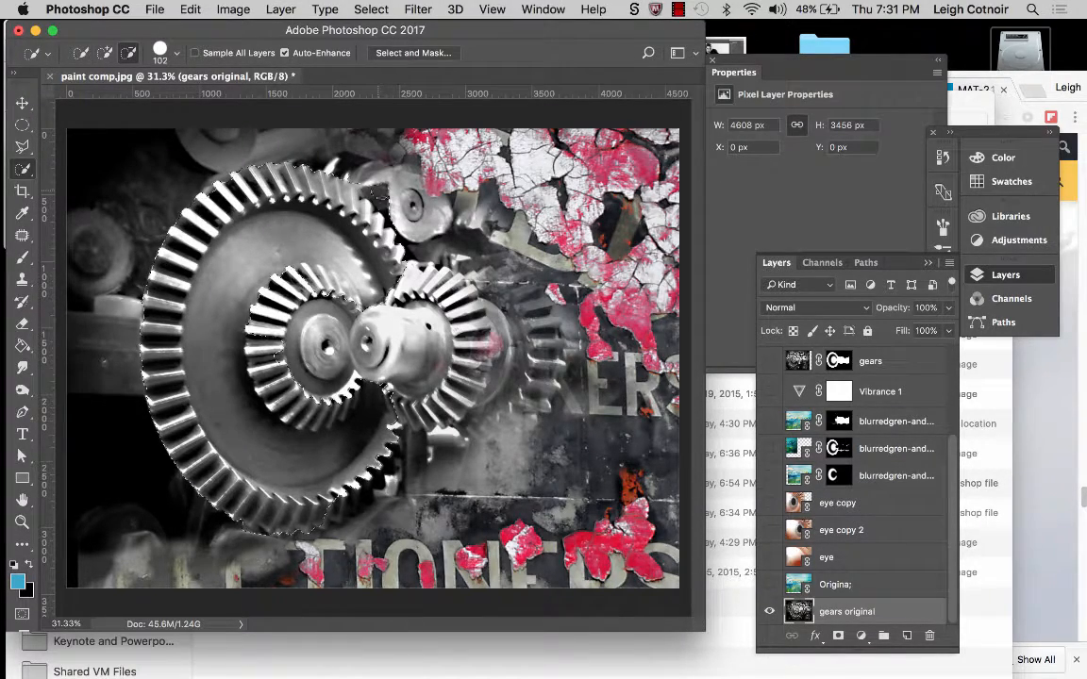
{"action": "left_click", "coordinate": [367, 185], "text": "alt"}
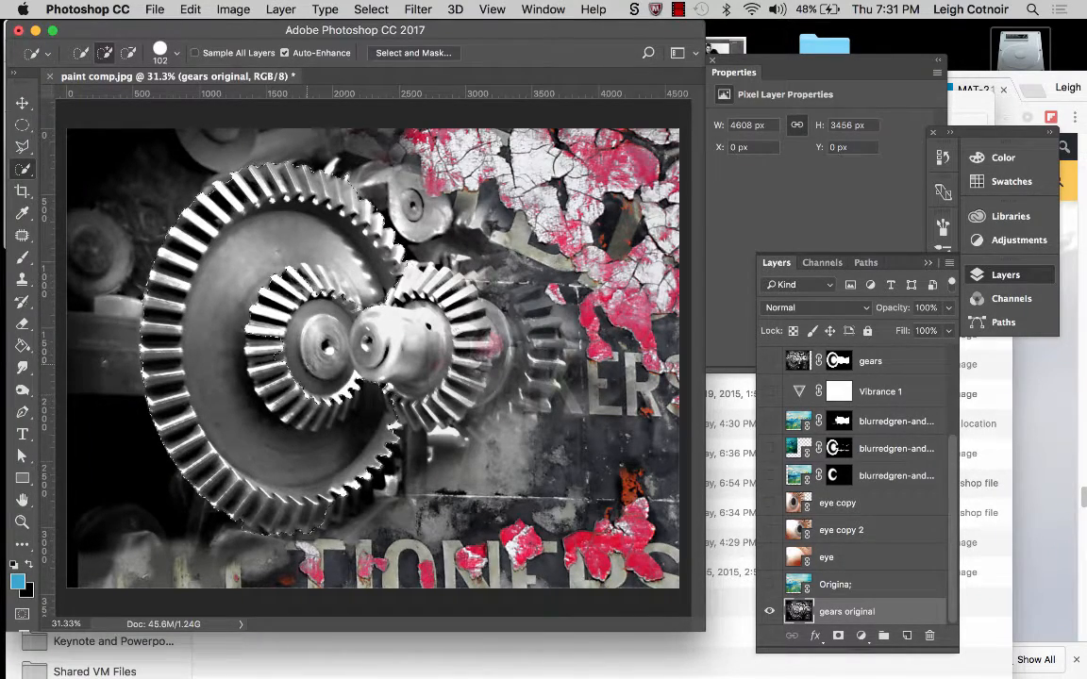
Subtract the dark background spill below the large gear's lower teeth from the selection with the Polygonal Lasso.
{"action": "key", "text": "super+plus"}
{"action": "key", "text": "super+plus"}
{"action": "key", "text": "super+plus"}
{"action": "key", "text": "super+plus"}
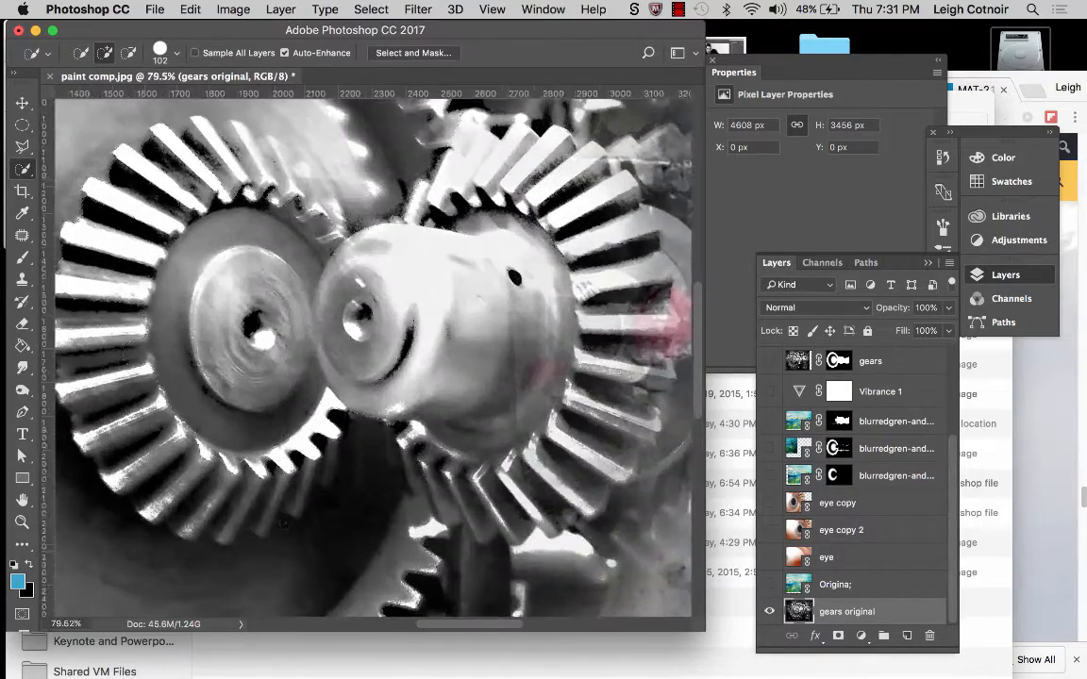
{"action": "scroll", "coordinate": [284, 523], "scroll_direction": "down", "scroll_amount": 10}
{"action": "scroll", "coordinate": [284, 523], "scroll_direction": "left", "scroll_amount": 6}
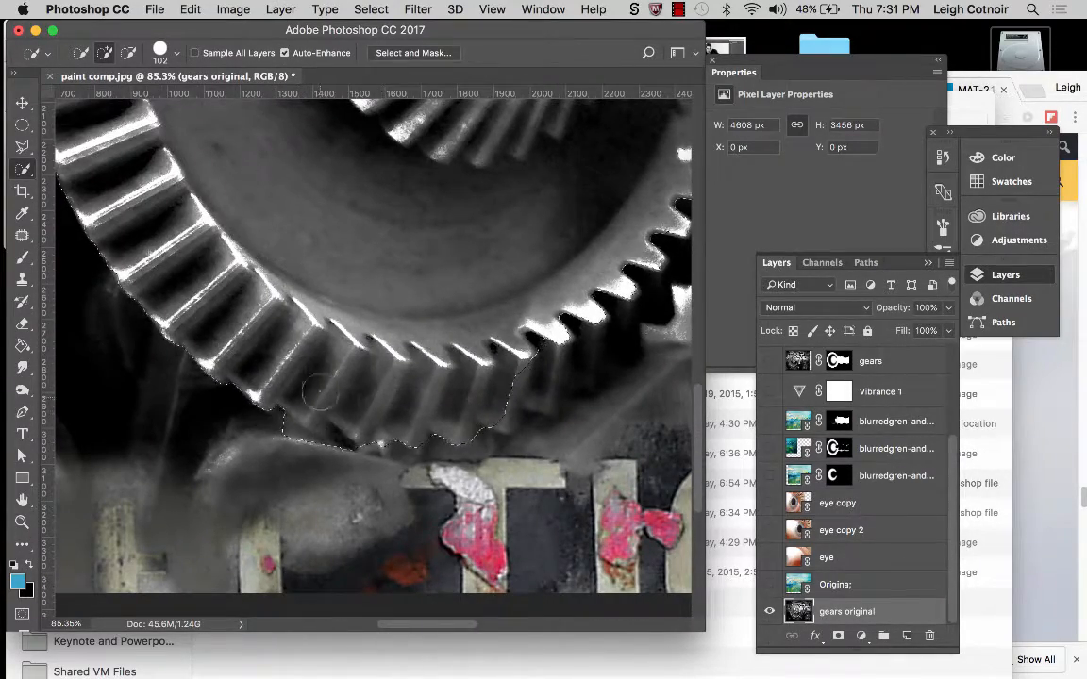
{"action": "left_click", "coordinate": [22, 147]}
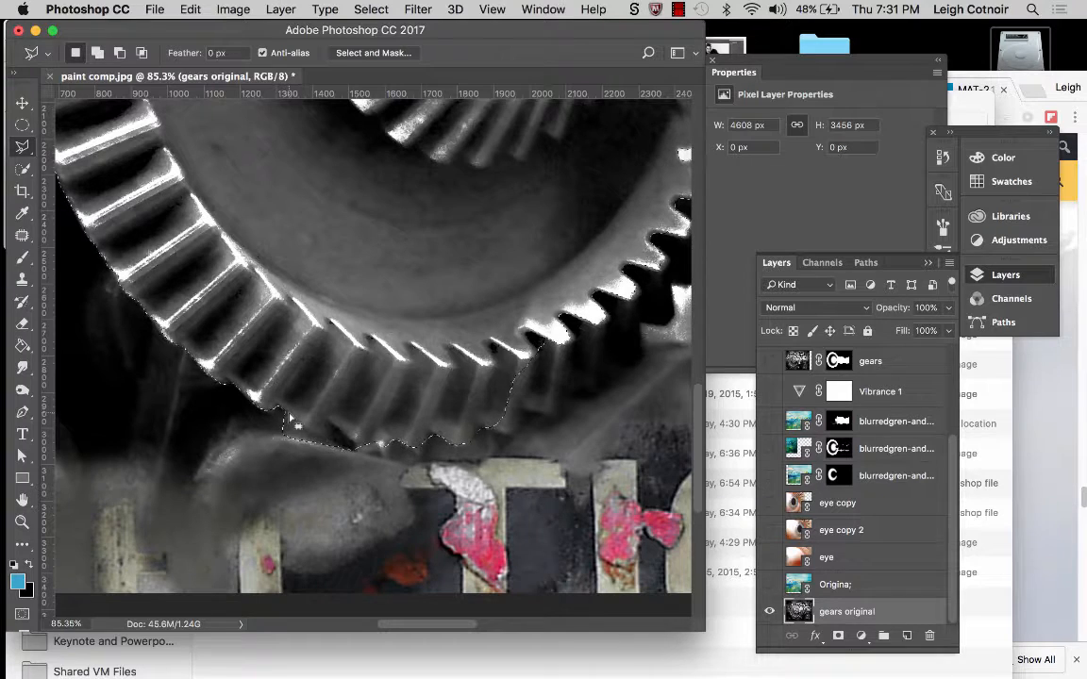
{"action": "key", "text": "alt"}
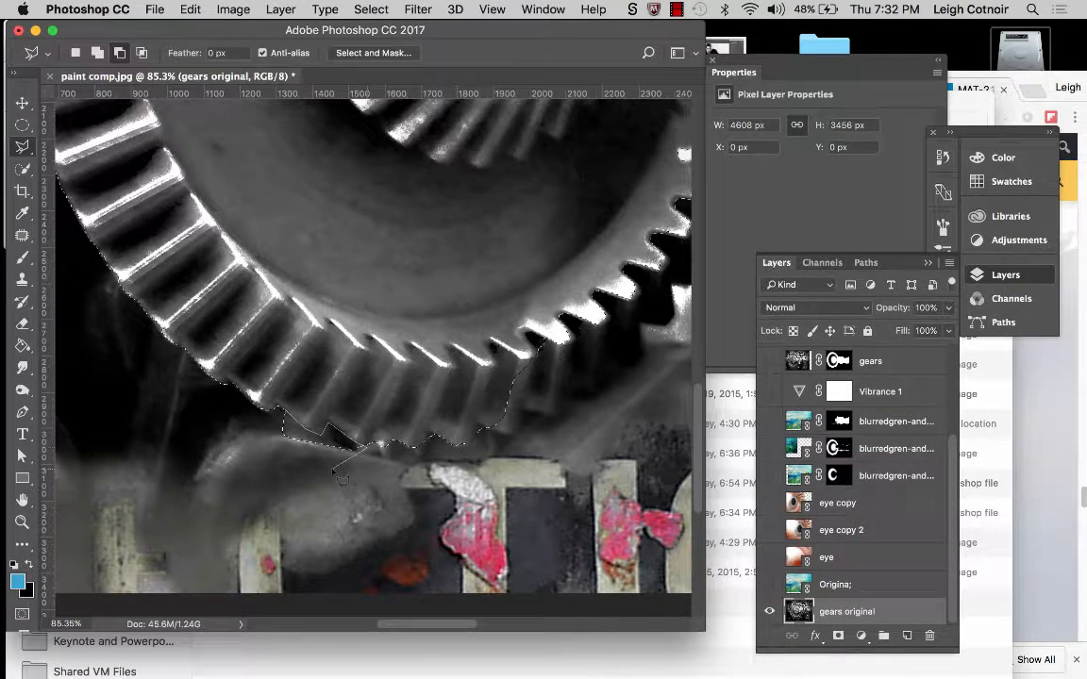
{"action": "left_click", "coordinate": [287, 414]}
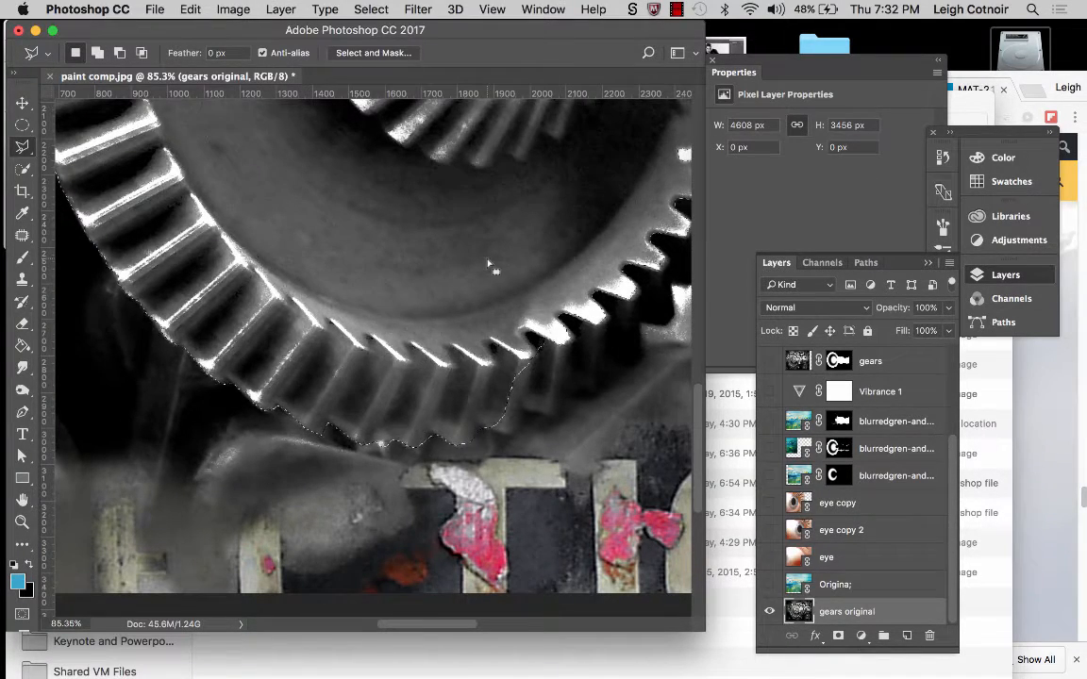
Clear the selection around the large gear.
{"action": "scroll", "coordinate": [489, 267], "scroll_direction": "down", "scroll_amount": 3}
{"action": "scroll", "coordinate": [488, 267], "scroll_direction": "down", "scroll_amount": 1}
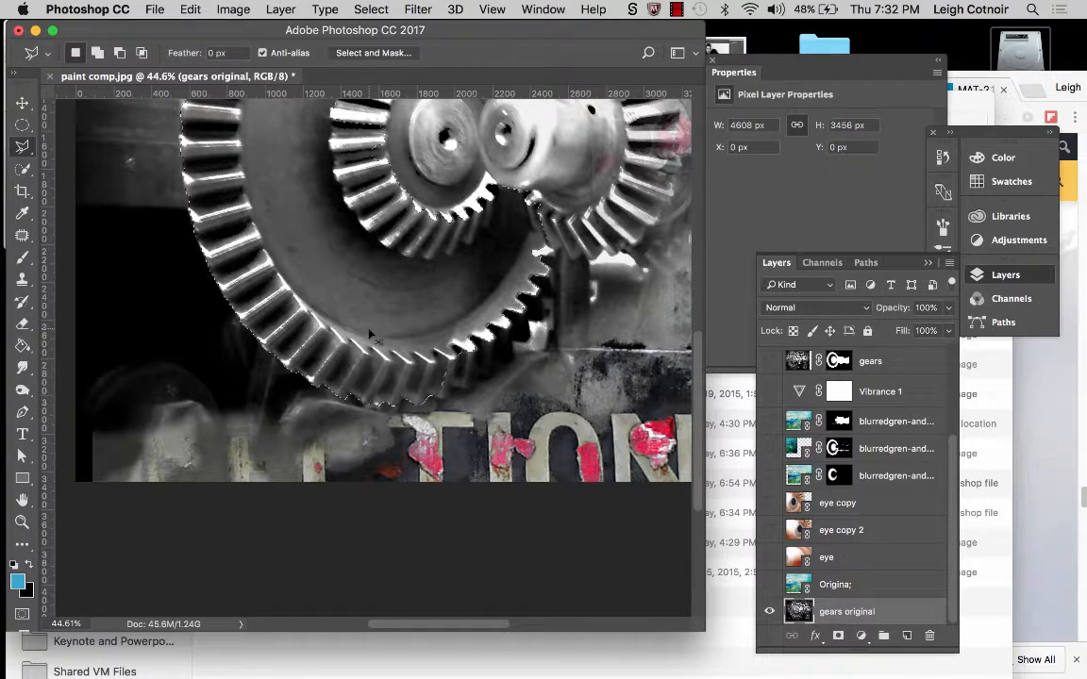
{"action": "key", "text": "super+d"}
{"action": "scroll", "coordinate": [423, 252], "scroll_direction": "up", "scroll_amount": 5}
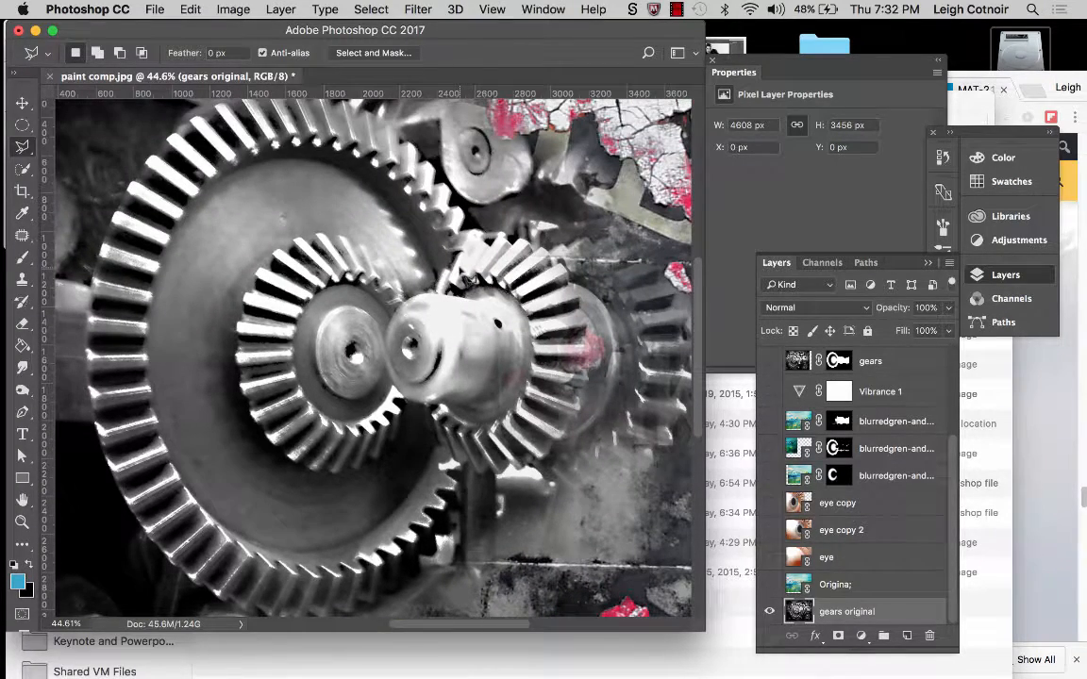
{"action": "scroll", "coordinate": [500, 243], "scroll_direction": "down", "scroll_amount": 3}
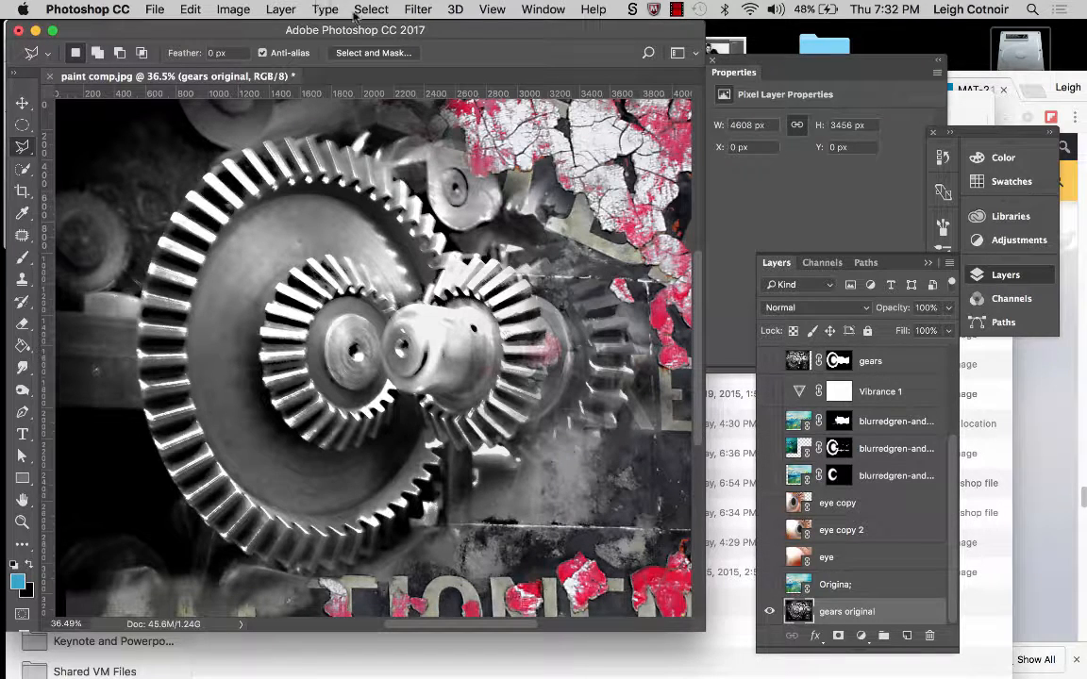
Show the saved "gears" and "gears without iris" channels one at a time as overlays on the gears image.
{"action": "left_click", "coordinate": [822, 262]}
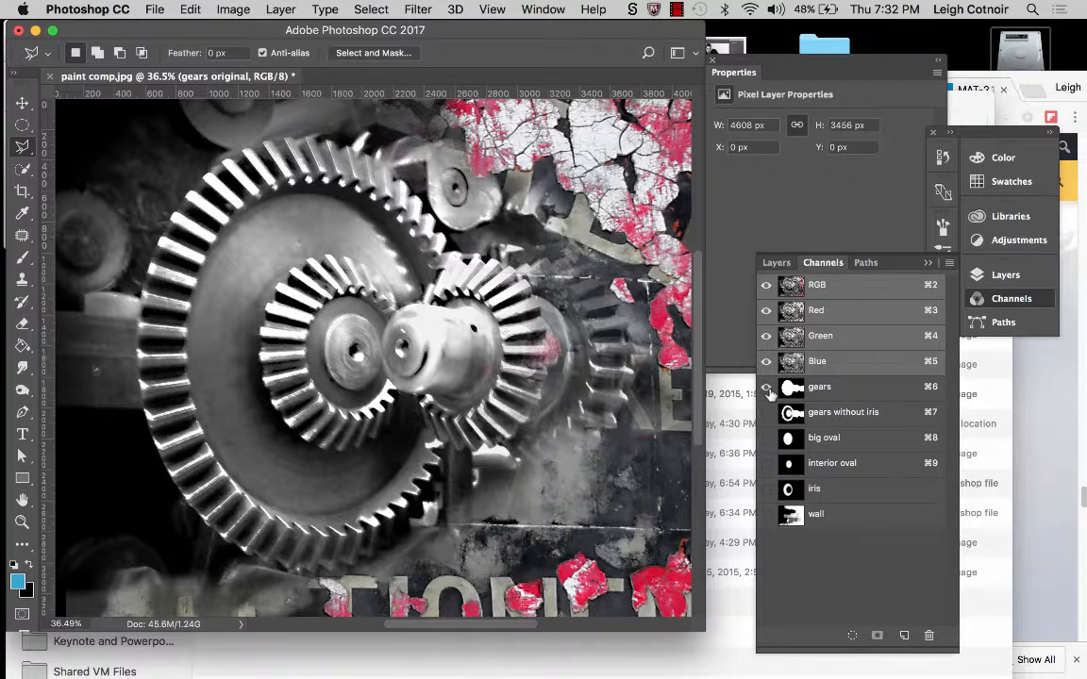
{"action": "left_click", "coordinate": [766, 388]}
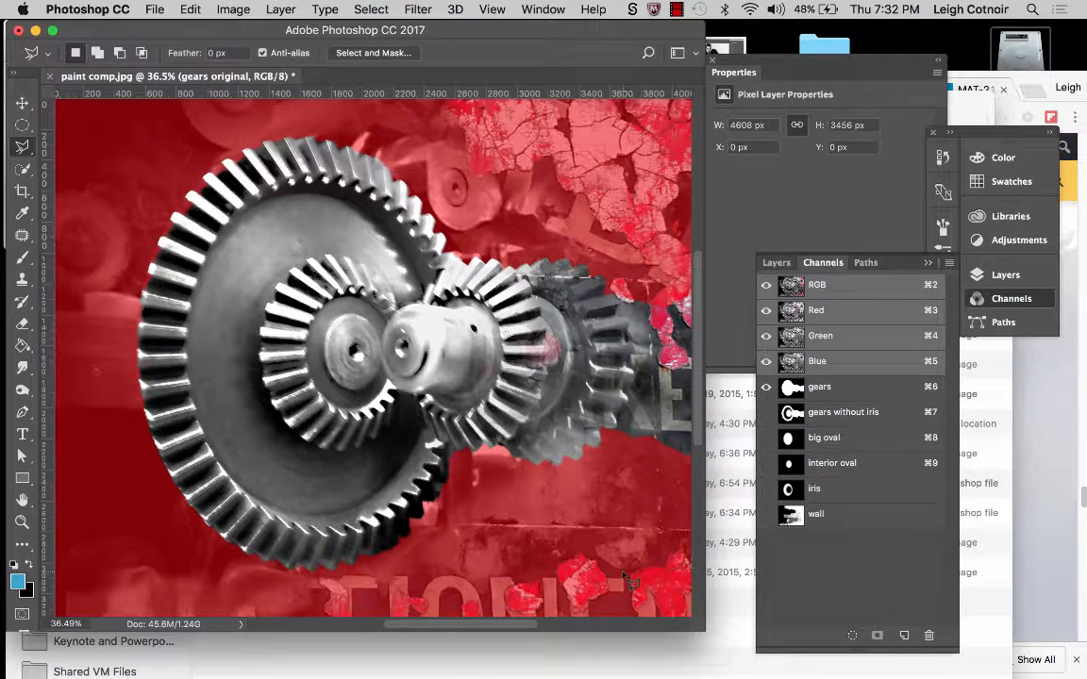
{"action": "left_click", "coordinate": [766, 387]}
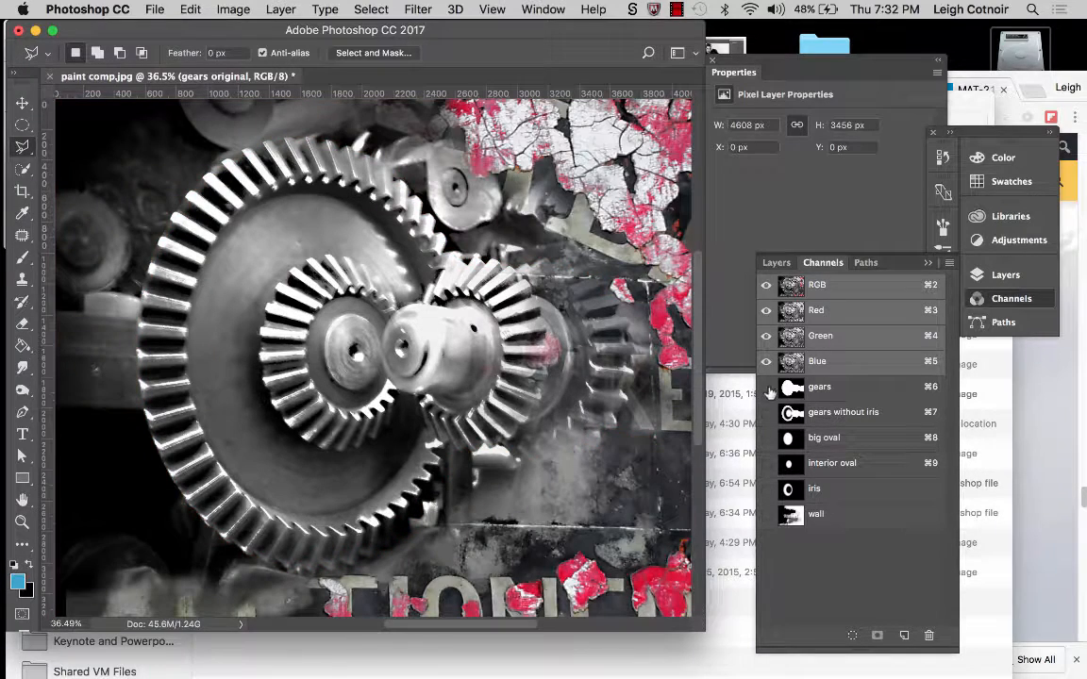
{"action": "left_click", "coordinate": [766, 412]}
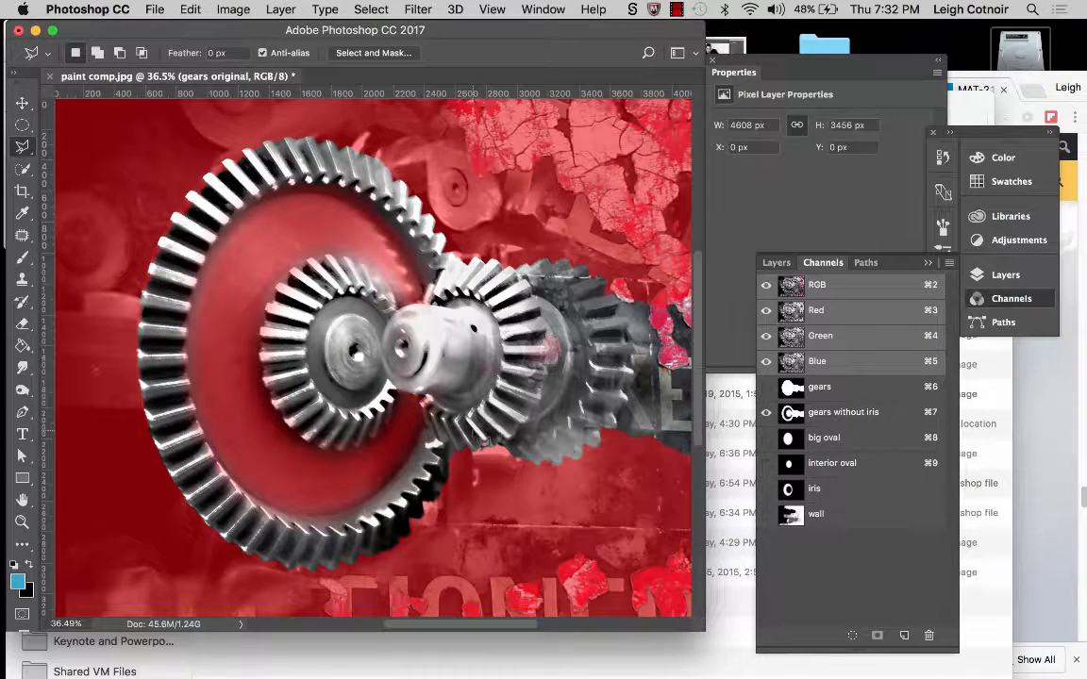
{"action": "left_click", "coordinate": [766, 413]}
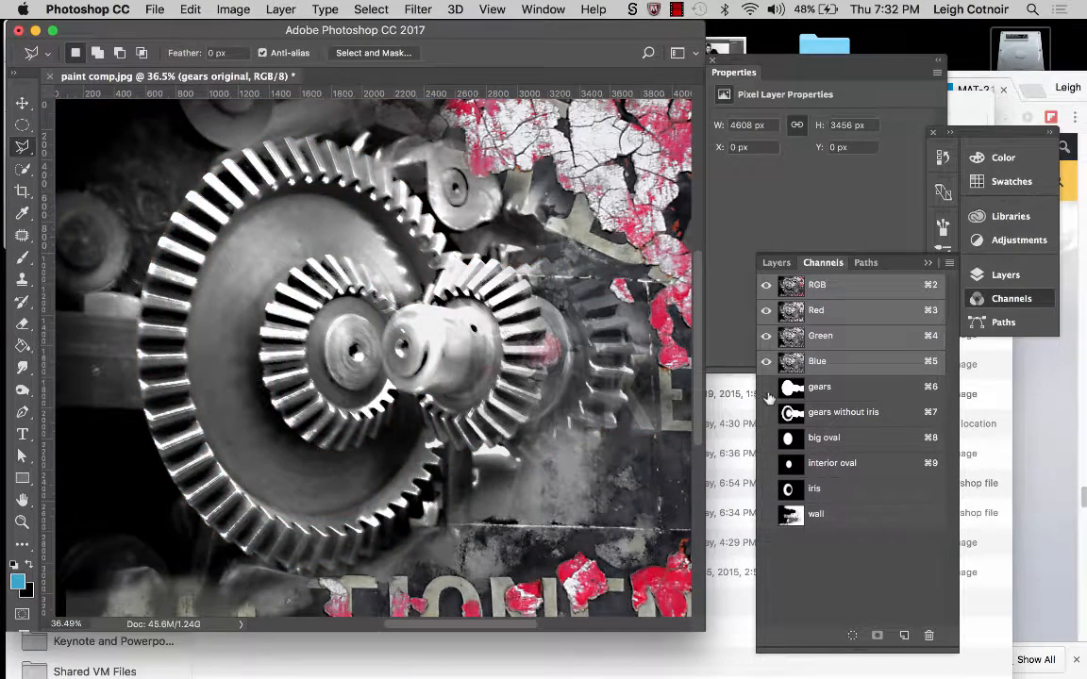
Examine the "big oval" and "interior oval" channels as overlays, and activate the Elliptical Marquee tool.
{"action": "left_click", "coordinate": [766, 438]}
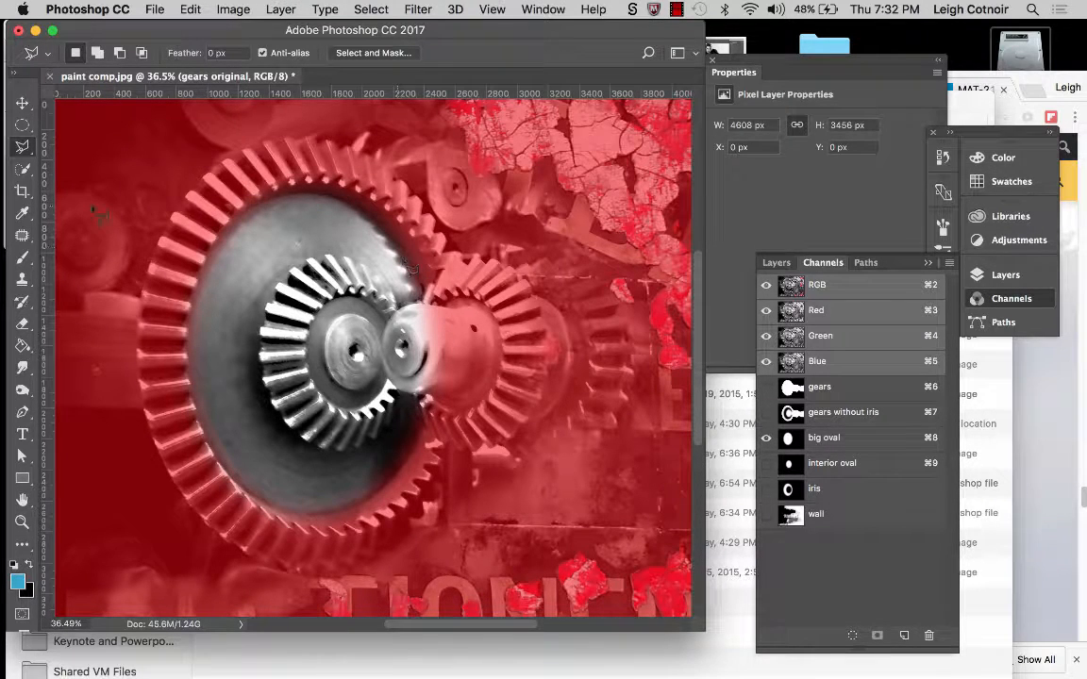
{"action": "left_click", "coordinate": [23, 124]}
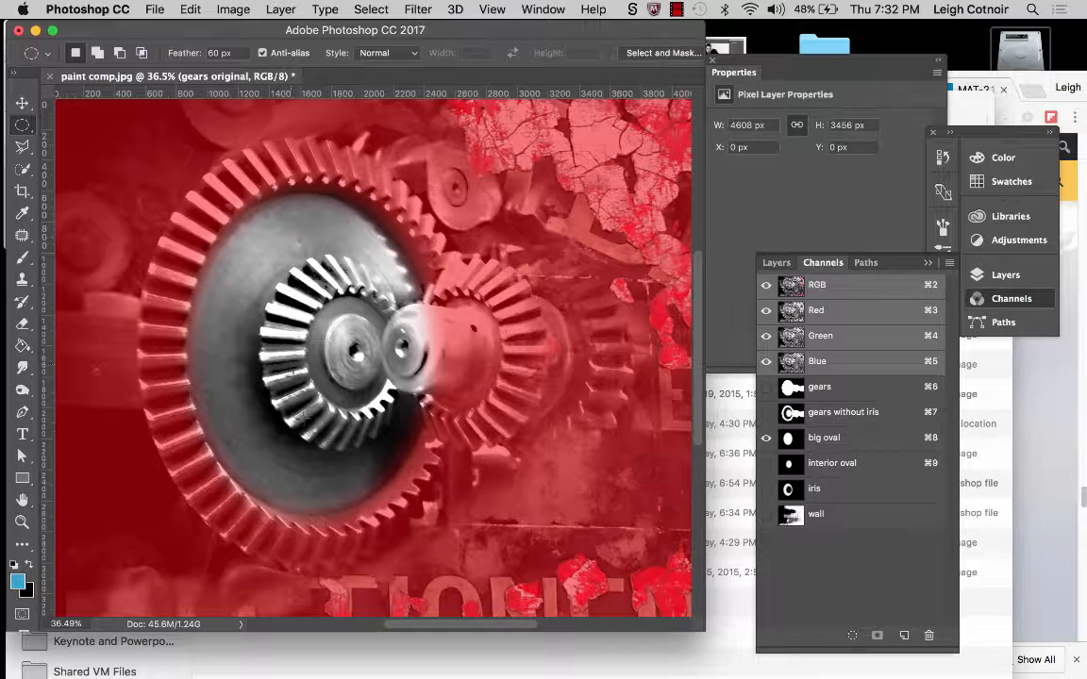
{"action": "left_click", "coordinate": [766, 437]}
{"action": "left_click", "coordinate": [766, 463]}
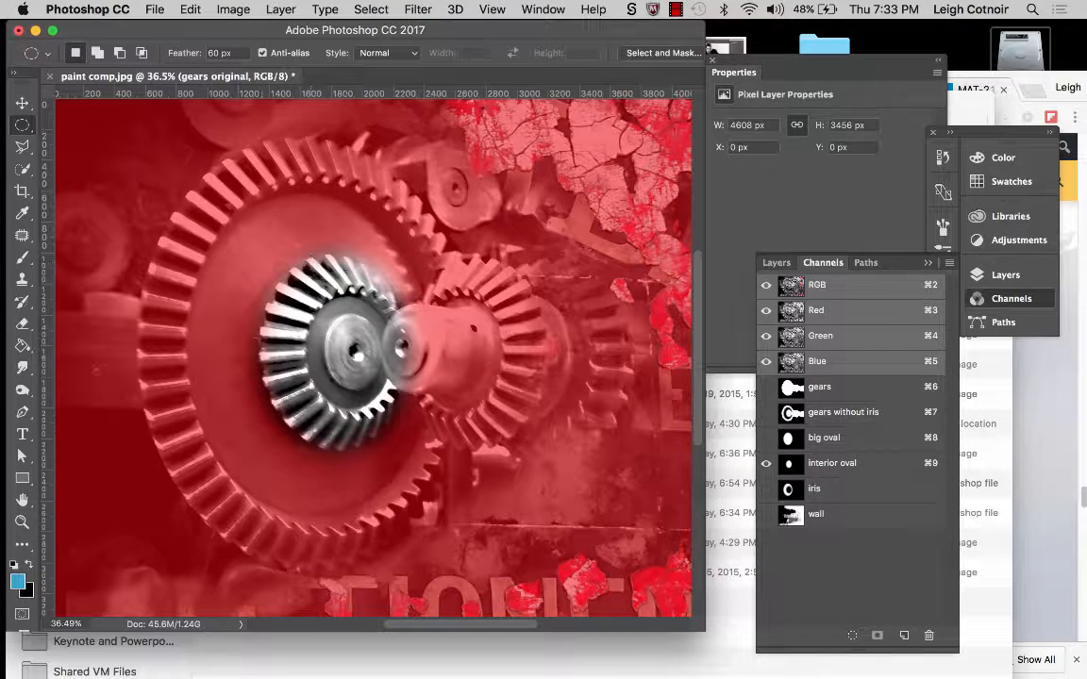
{"action": "left_click", "coordinate": [767, 464]}
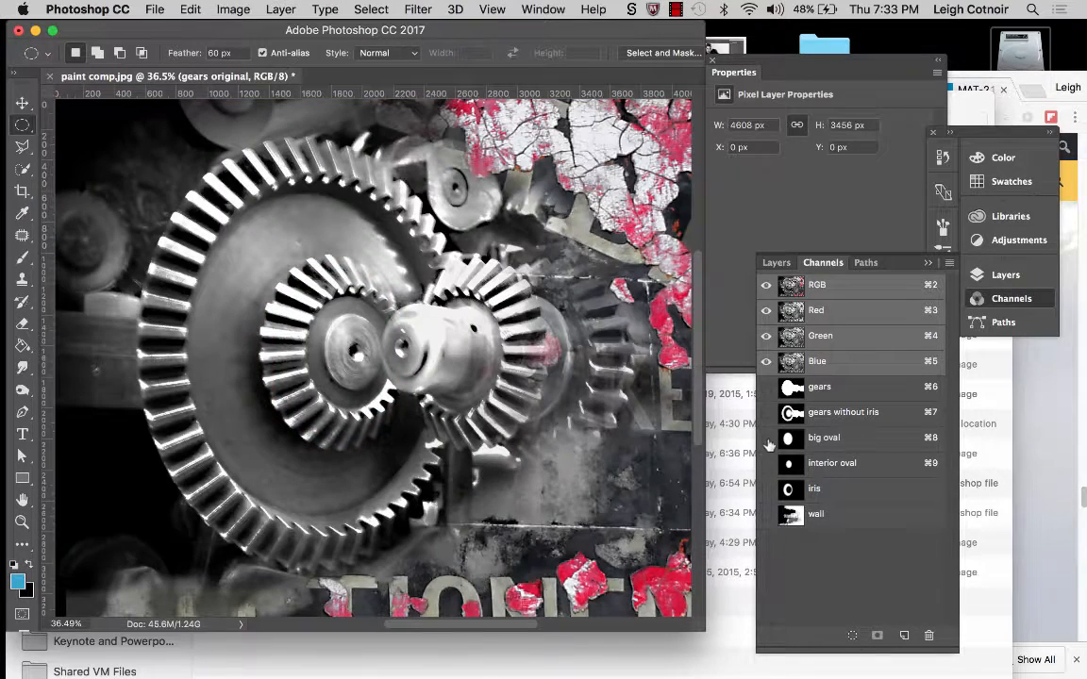
{"action": "left_click", "coordinate": [766, 439]}
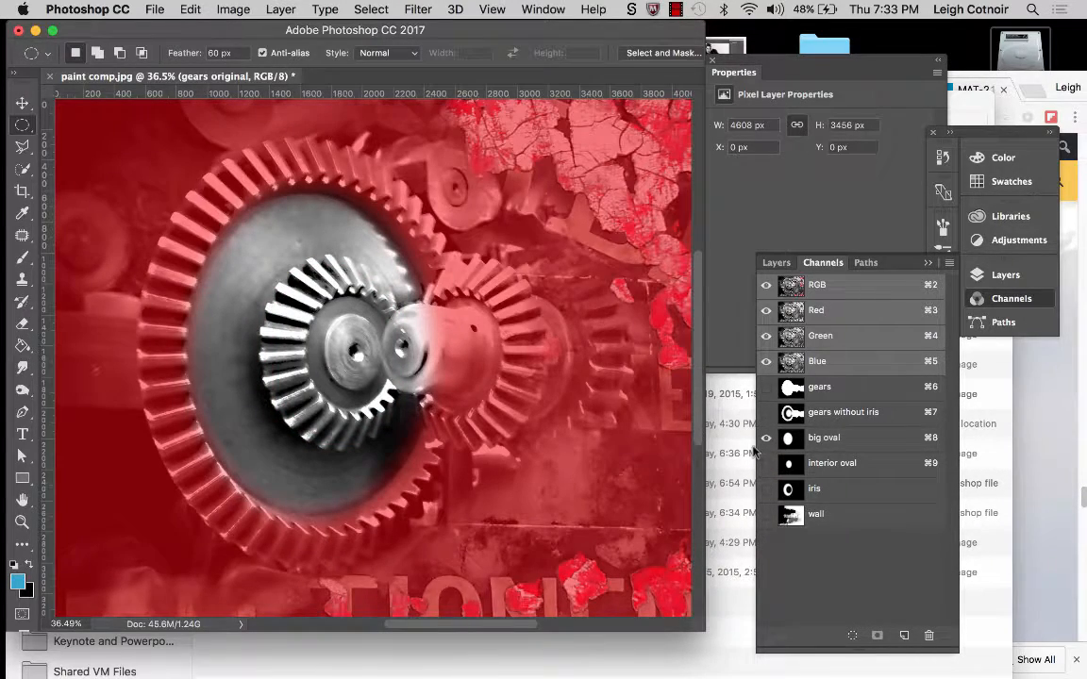
{"action": "left_click", "coordinate": [766, 441]}
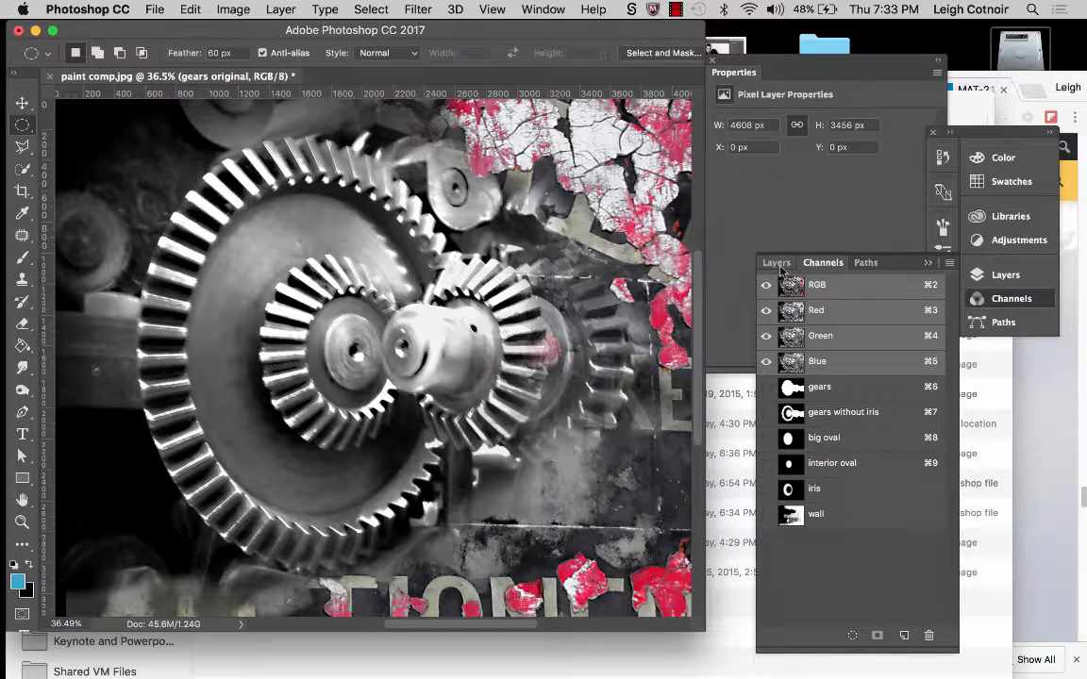
Load the "big oval" channel as a new selection.
{"action": "left_click", "coordinate": [371, 10]}
{"action": "left_click", "coordinate": [522, 343]}
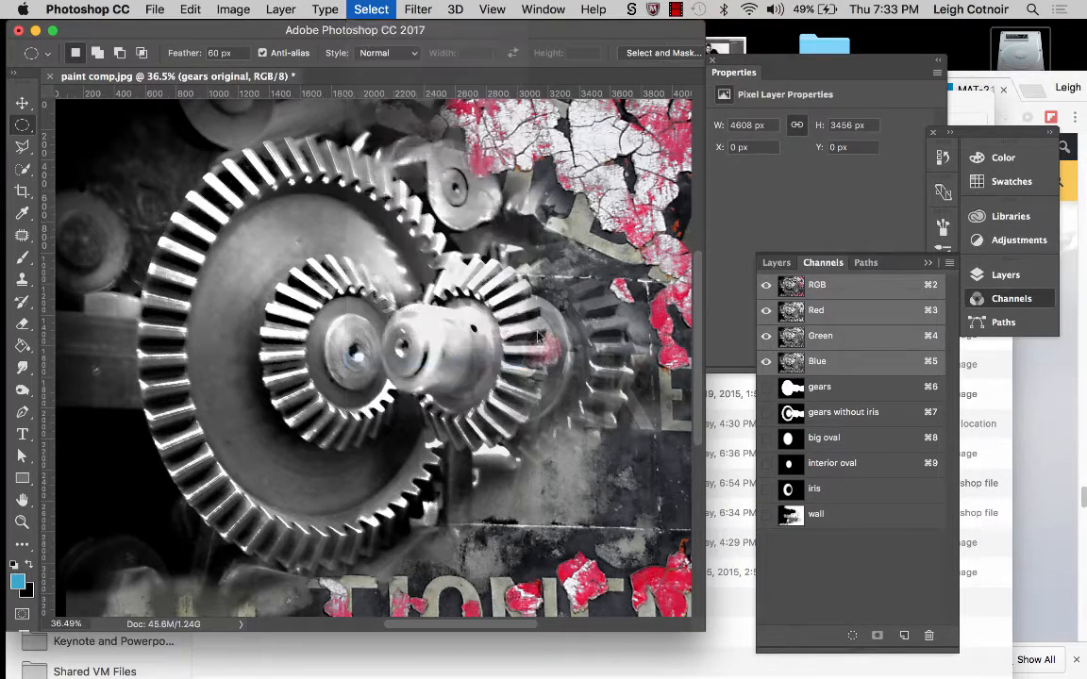
{"action": "left_click", "coordinate": [746, 207]}
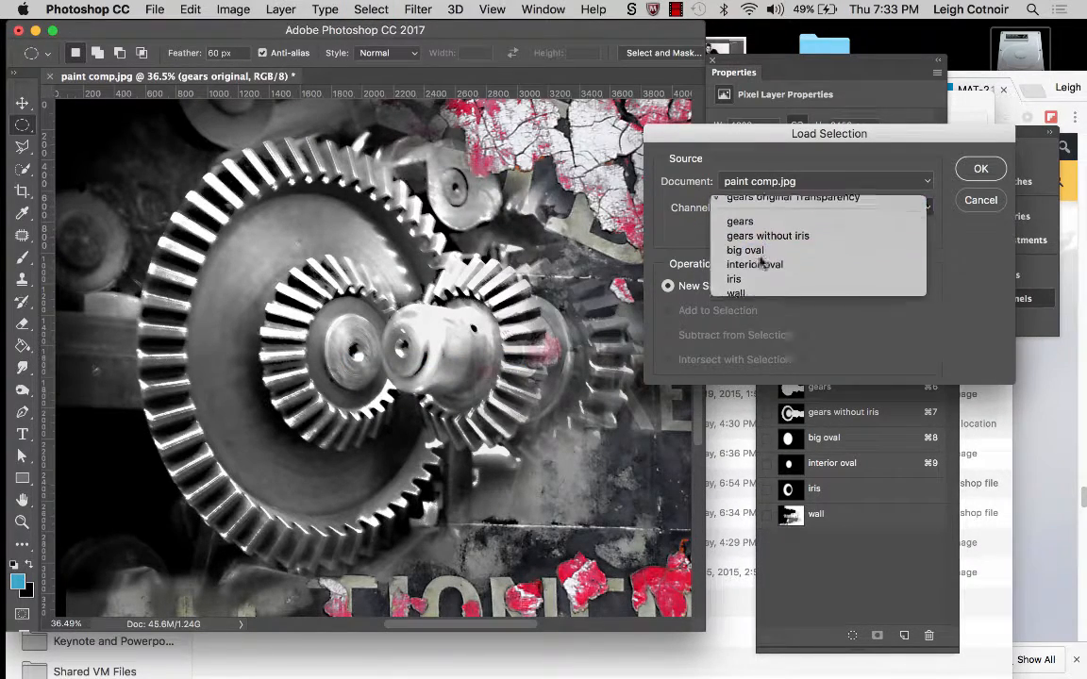
{"action": "left_click", "coordinate": [755, 251]}
{"action": "key", "text": "Return"}
Load the "interior oval" channel with Subtract from Selection to leave a ring-shaped iris selection.
{"action": "left_click", "coordinate": [367, 8]}
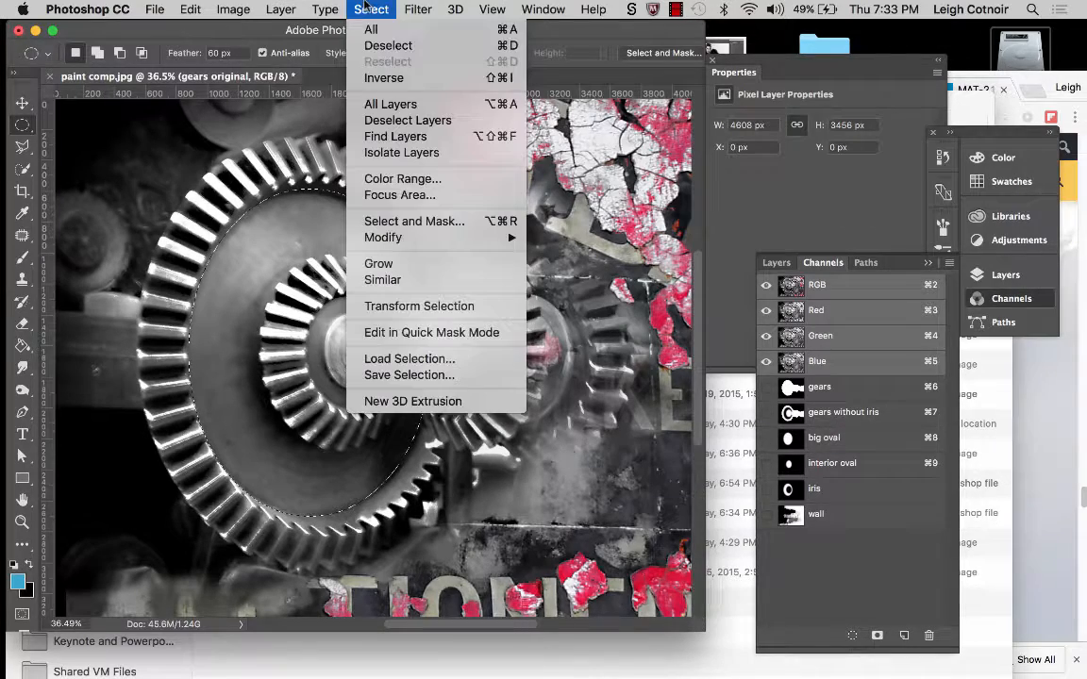
{"action": "left_click", "coordinate": [406, 360]}
{"action": "left_click", "coordinate": [746, 206]}
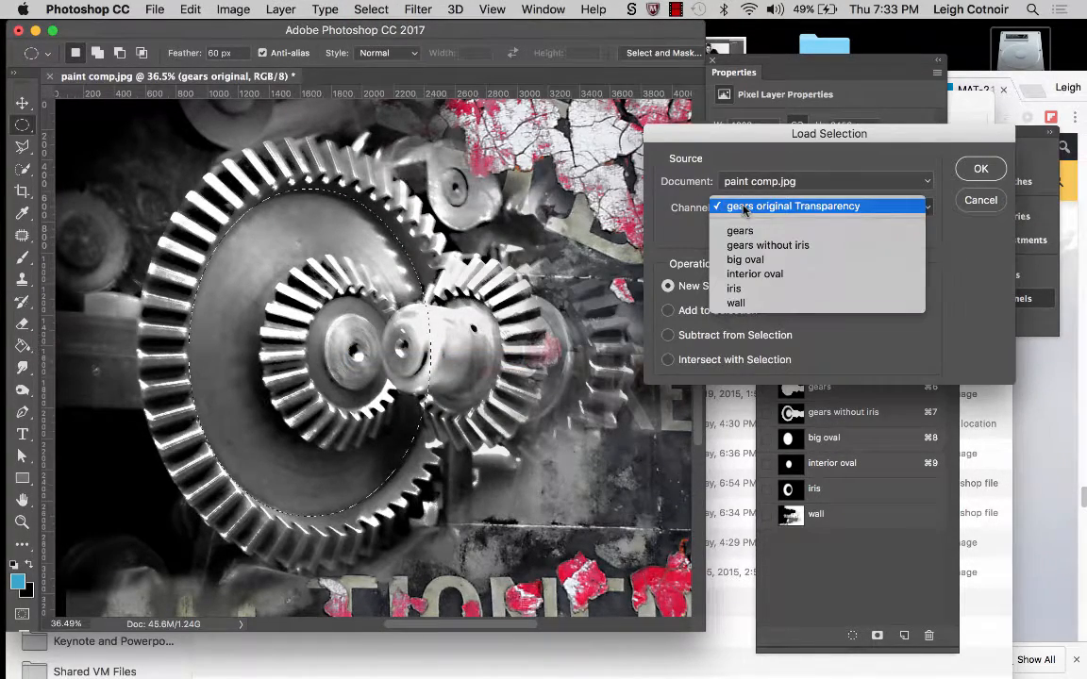
{"action": "left_click", "coordinate": [754, 274]}
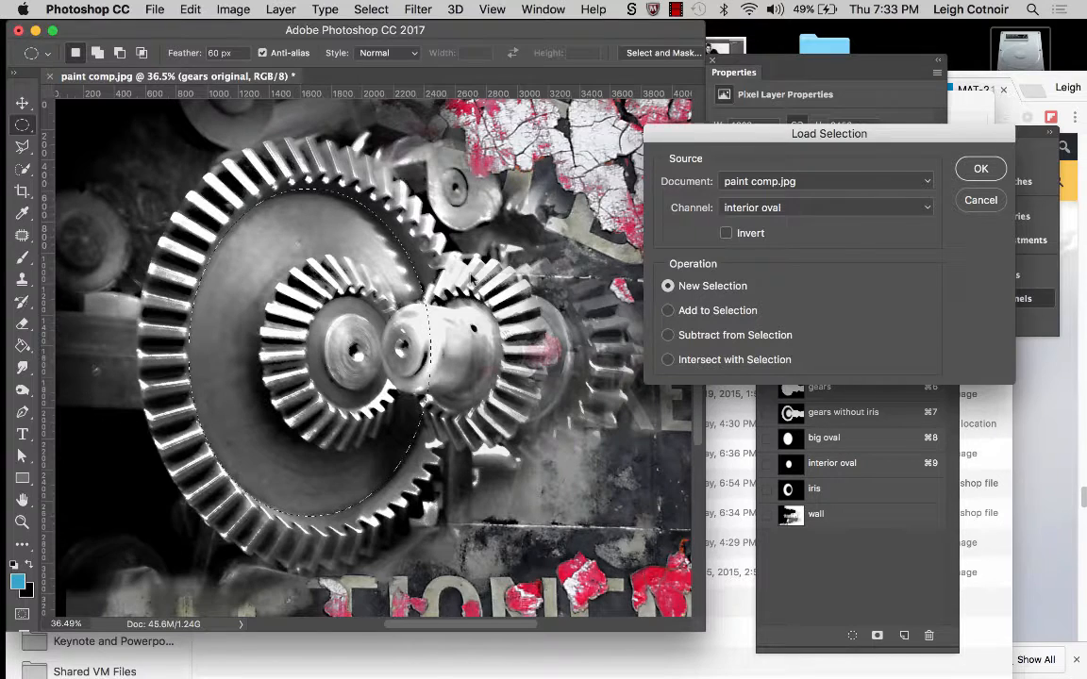
{"action": "left_click", "coordinate": [668, 337]}
{"action": "left_click", "coordinate": [981, 169]}
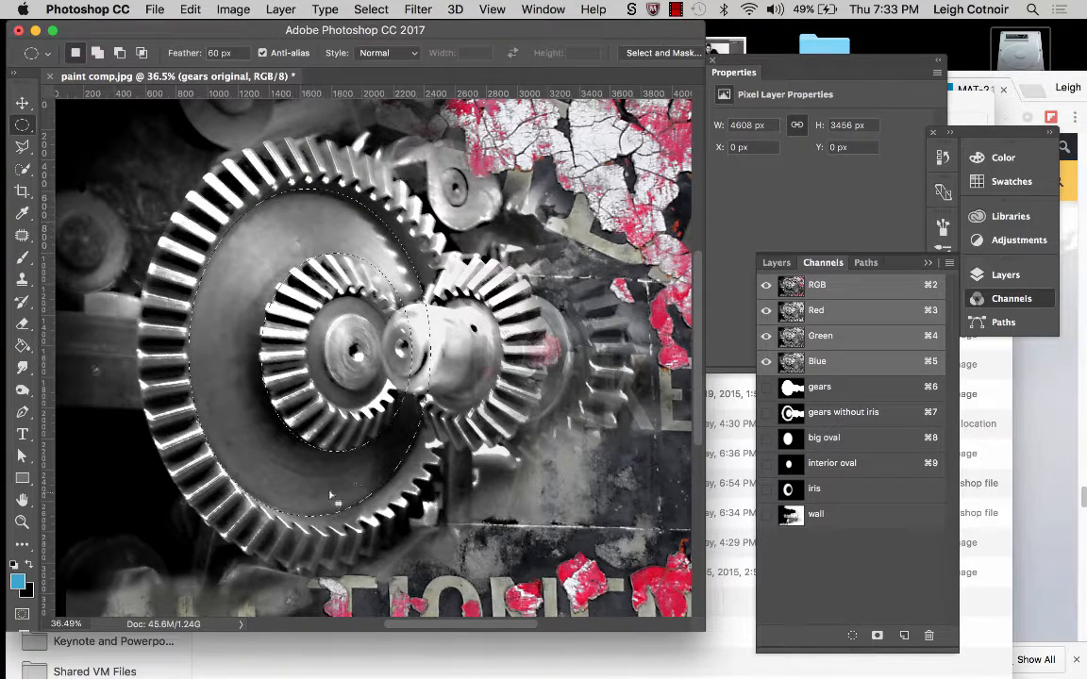
Deselect the ring, view the "iris" and "gears" channels on their own, and return to the RGB image without overlay.
{"action": "key", "text": "super+d"}
{"action": "left_click", "coordinate": [371, 9]}
{"action": "left_click", "coordinate": [333, 23]}
{"action": "left_click", "coordinate": [830, 488]}
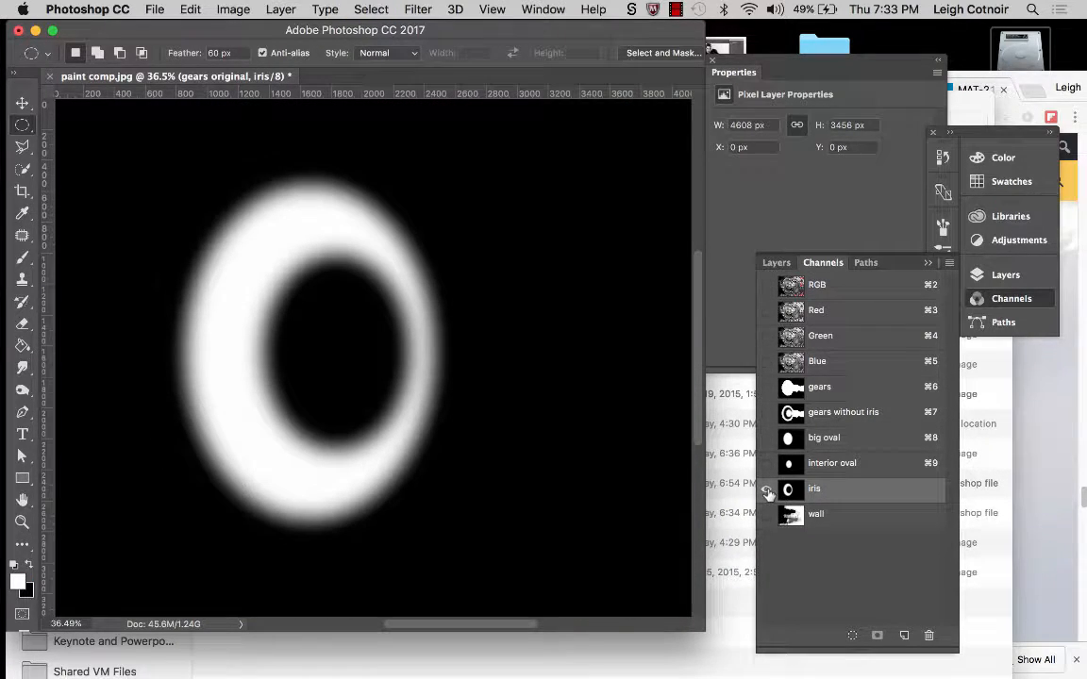
{"action": "left_click", "coordinate": [820, 388]}
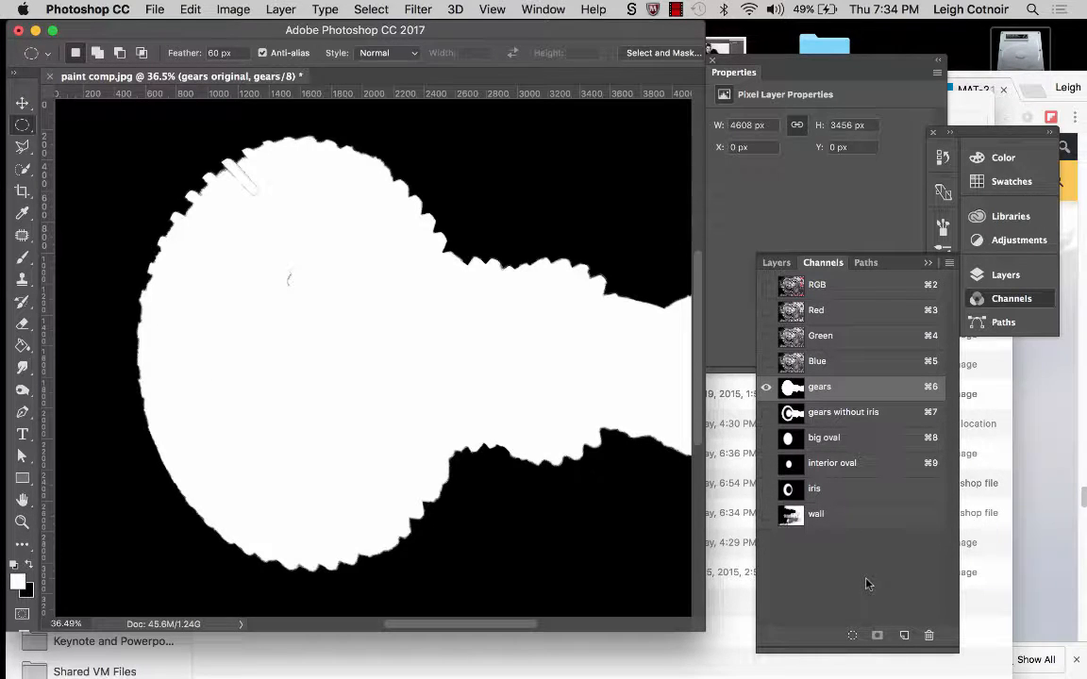
{"action": "left_click", "coordinate": [766, 285]}
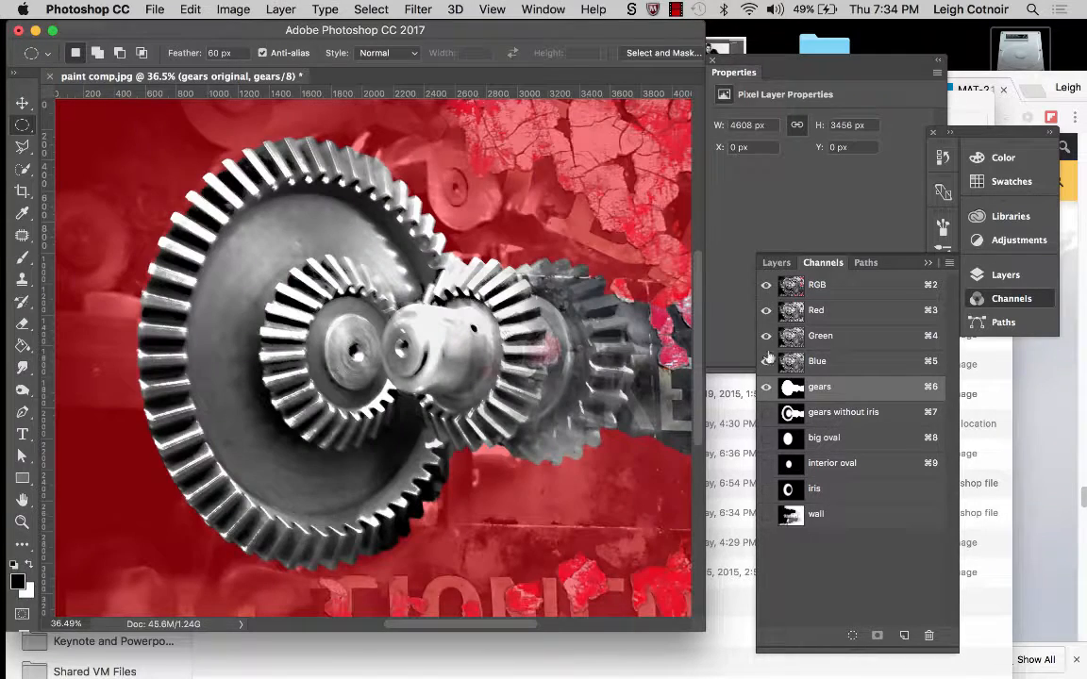
{"action": "left_click", "coordinate": [766, 387]}
Load the "gears" channel as a new selection.
{"action": "left_click", "coordinate": [352, 7]}
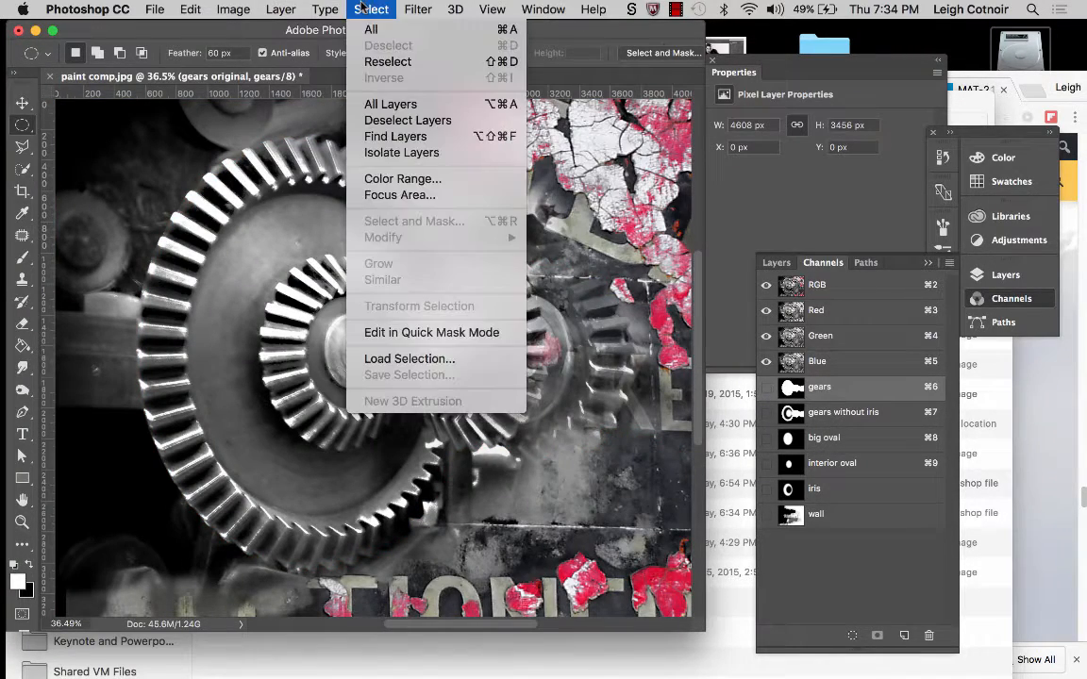
{"action": "left_click", "coordinate": [408, 360]}
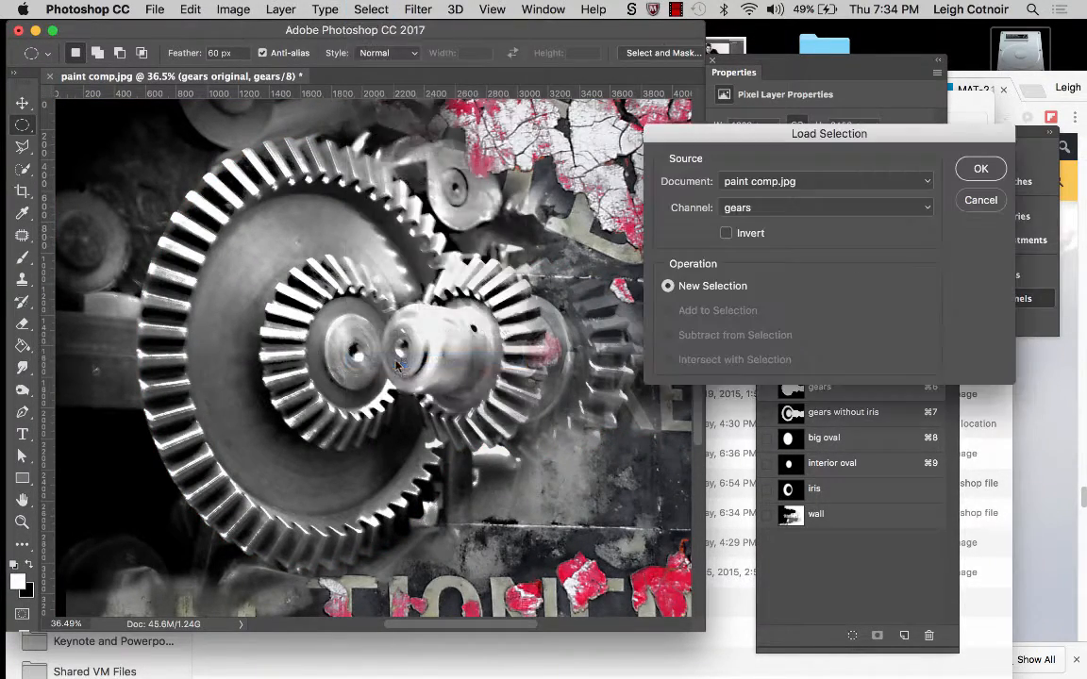
{"action": "key", "text": "Return"}
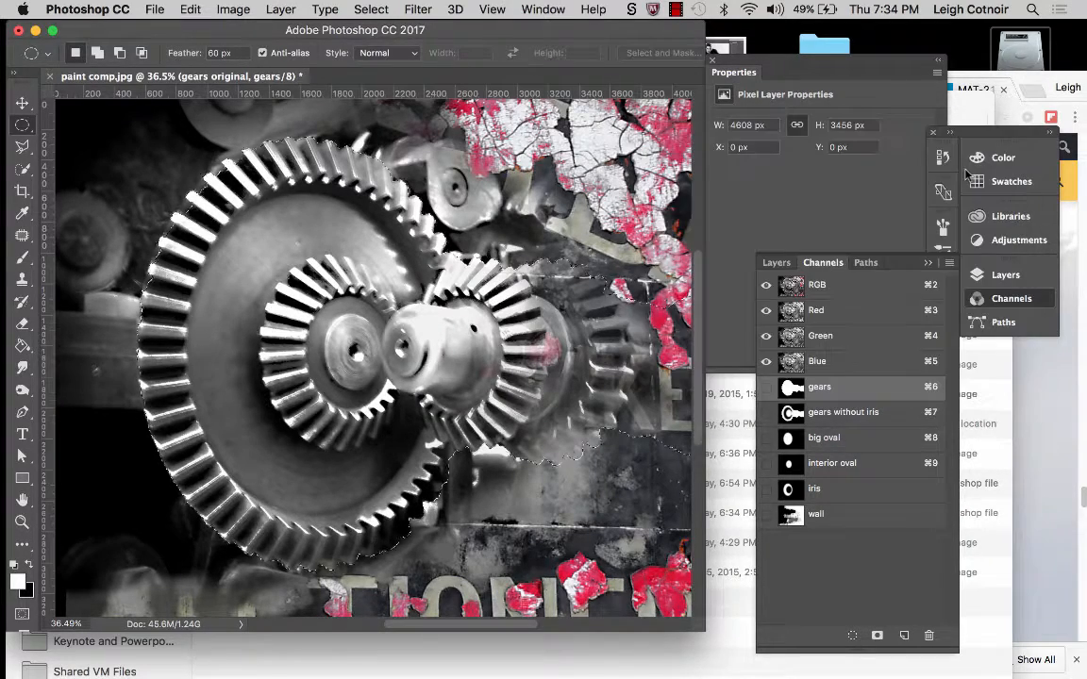
Load the "iris" channel with Subtract from Selection to cut the ring out of the gears selection.
{"action": "left_click", "coordinate": [375, 9]}
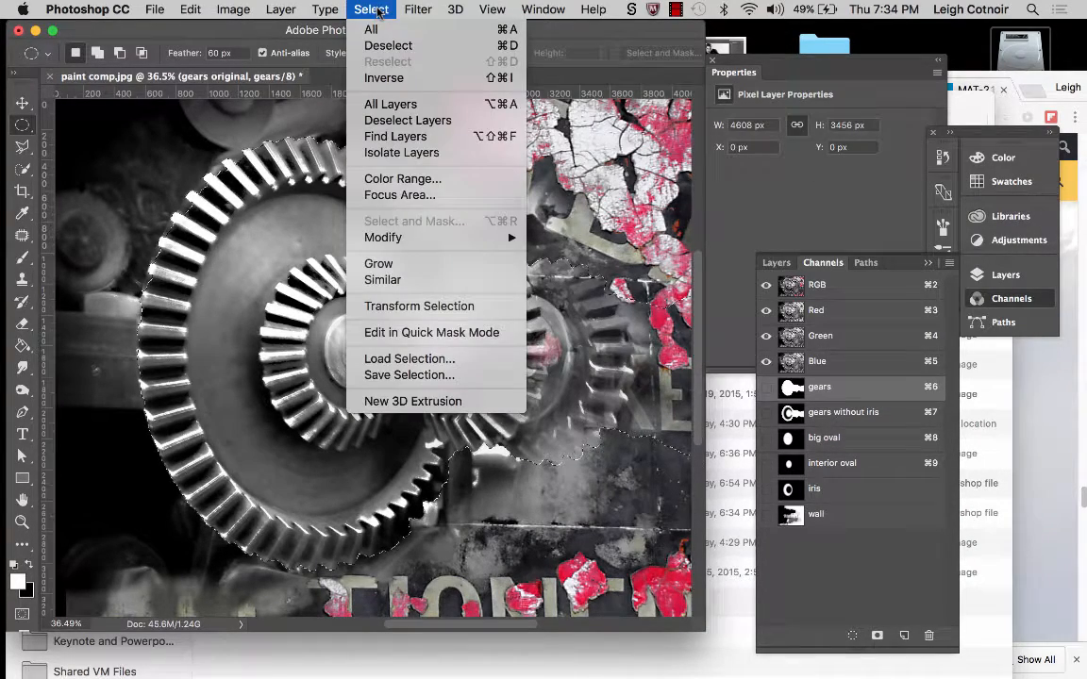
{"action": "left_click", "coordinate": [415, 359]}
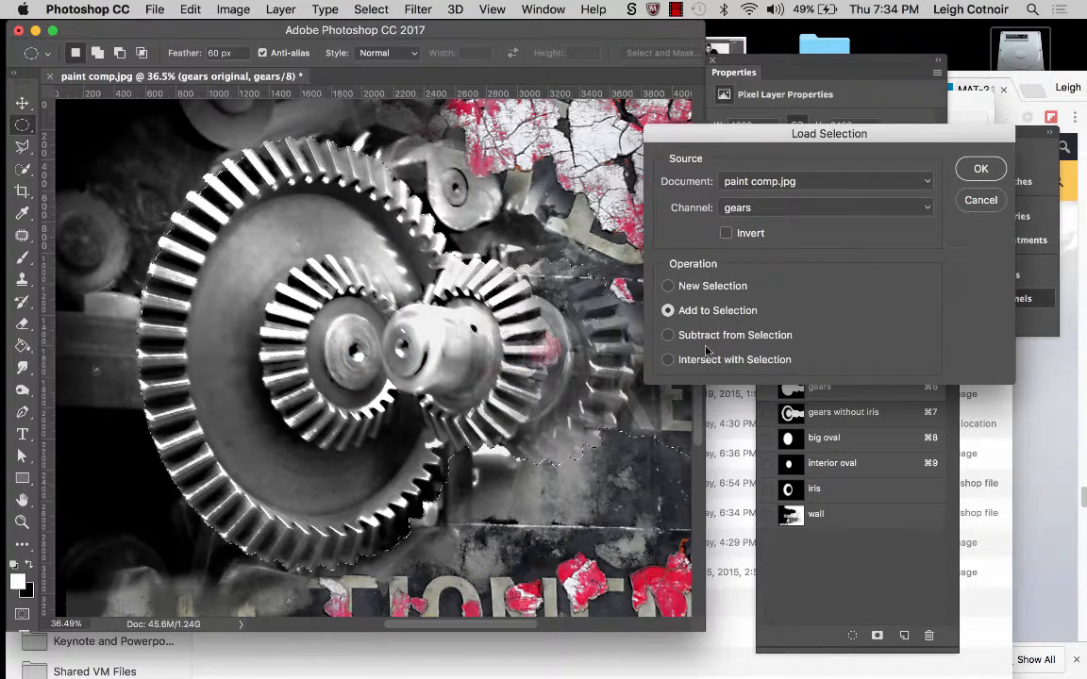
{"action": "left_click", "coordinate": [746, 207]}
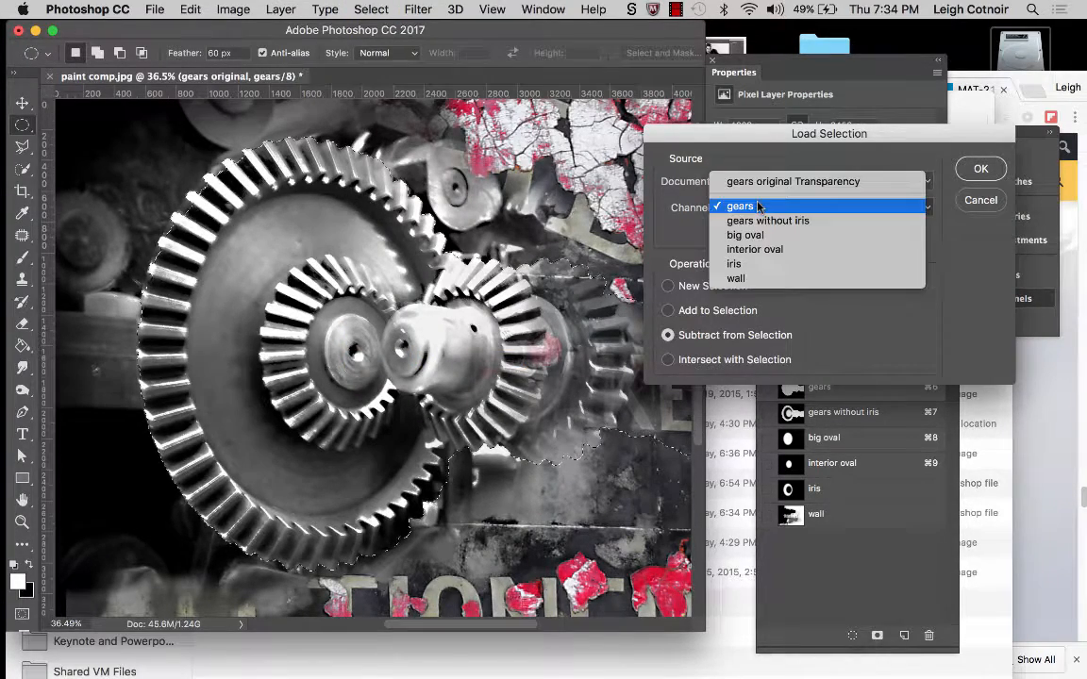
{"action": "left_click", "coordinate": [754, 267]}
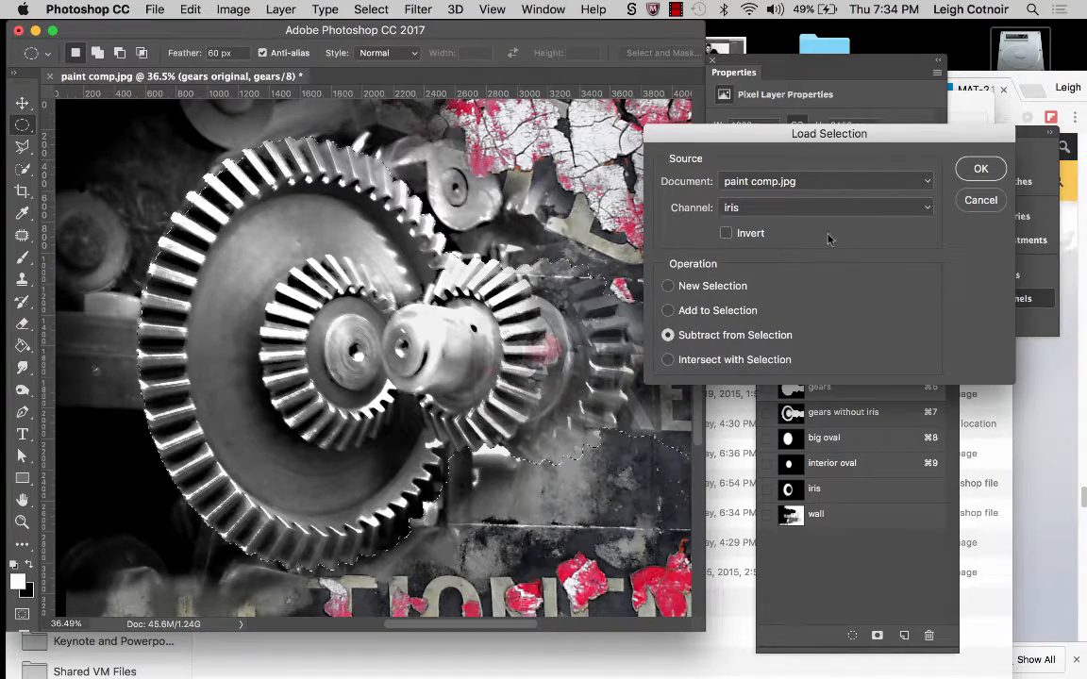
{"action": "key", "text": "Return"}
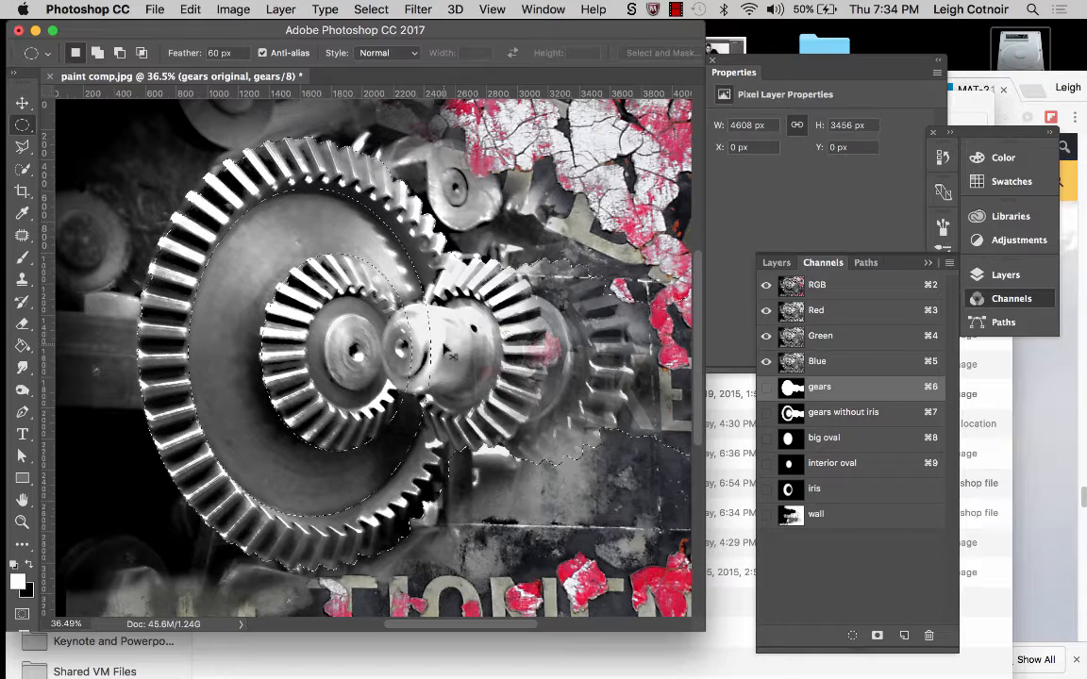
Clear the gears selection and hide the "gears original" layer.
{"action": "key", "text": "super+d"}
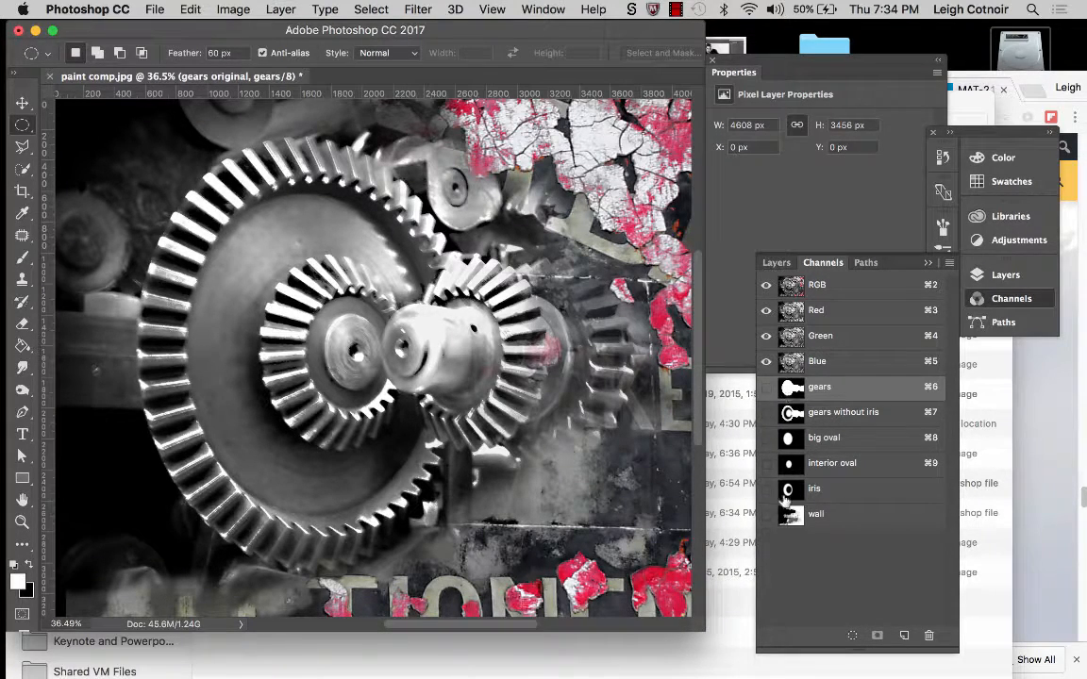
{"action": "left_click", "coordinate": [781, 263]}
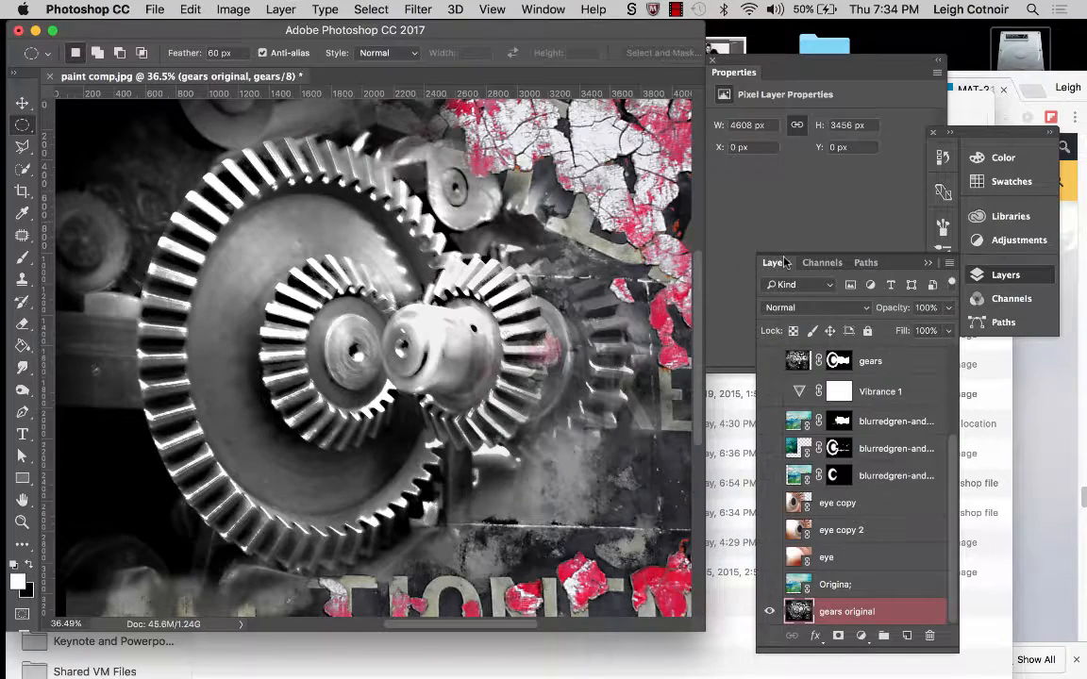
{"action": "left_click", "coordinate": [769, 611]}
{"action": "scroll", "coordinate": [791, 413], "scroll_direction": "up", "scroll_amount": 5}
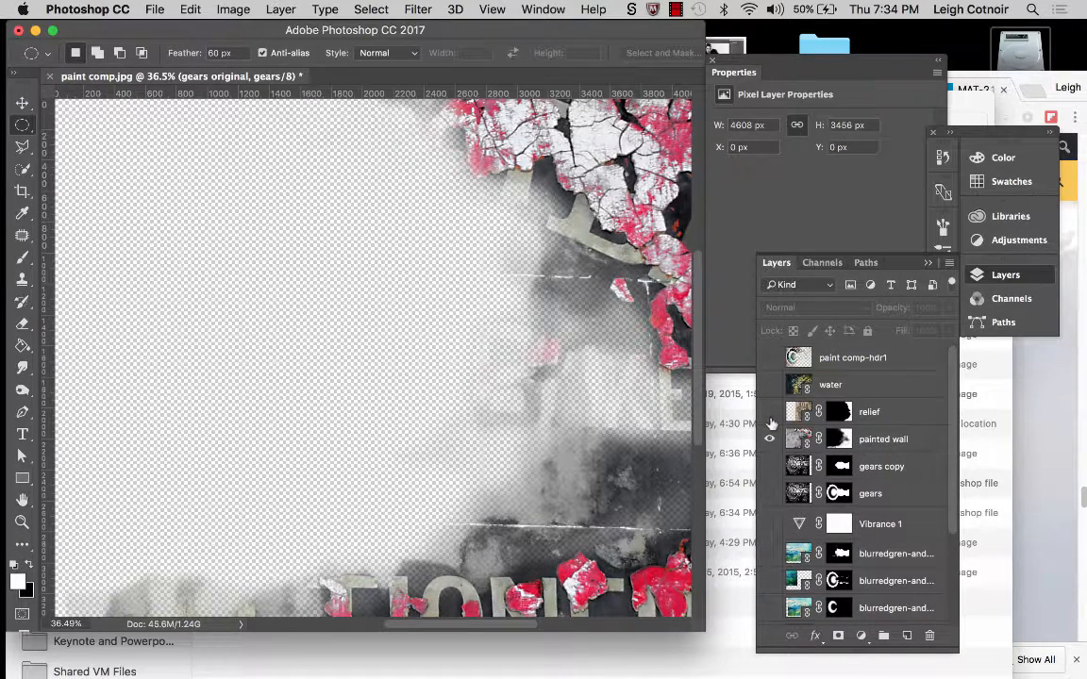
{"action": "scroll", "coordinate": [768, 439], "scroll_direction": "down", "scroll_amount": 3}
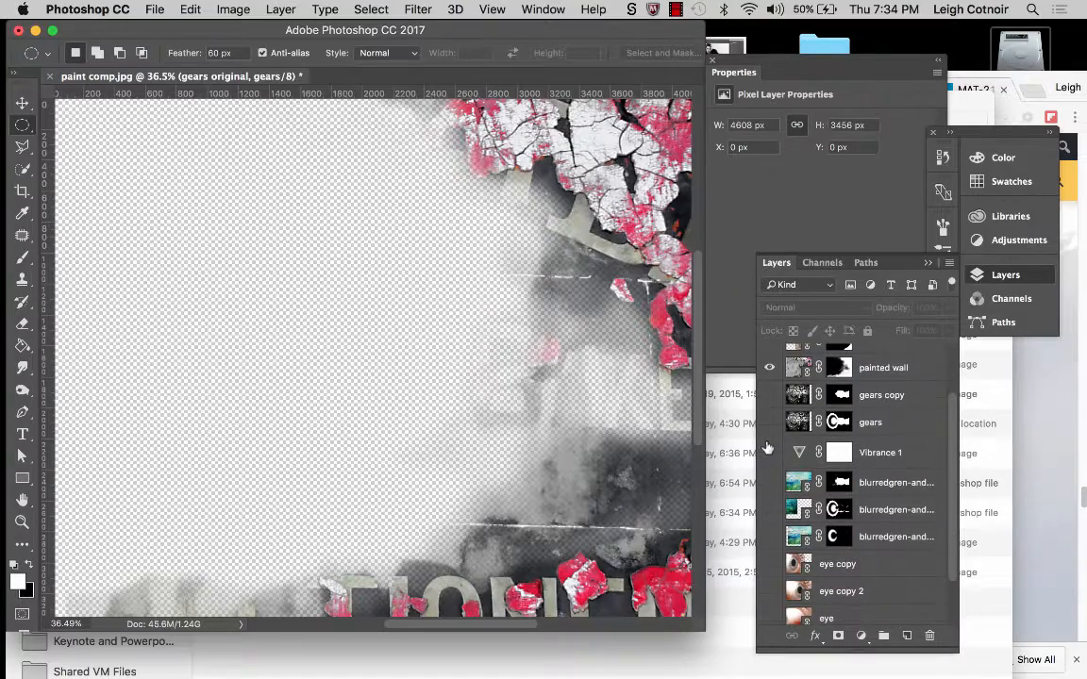
Show the "gears" layer, toggling "gears copy" on and off for comparison and leaving it hidden.
{"action": "left_click", "coordinate": [770, 395]}
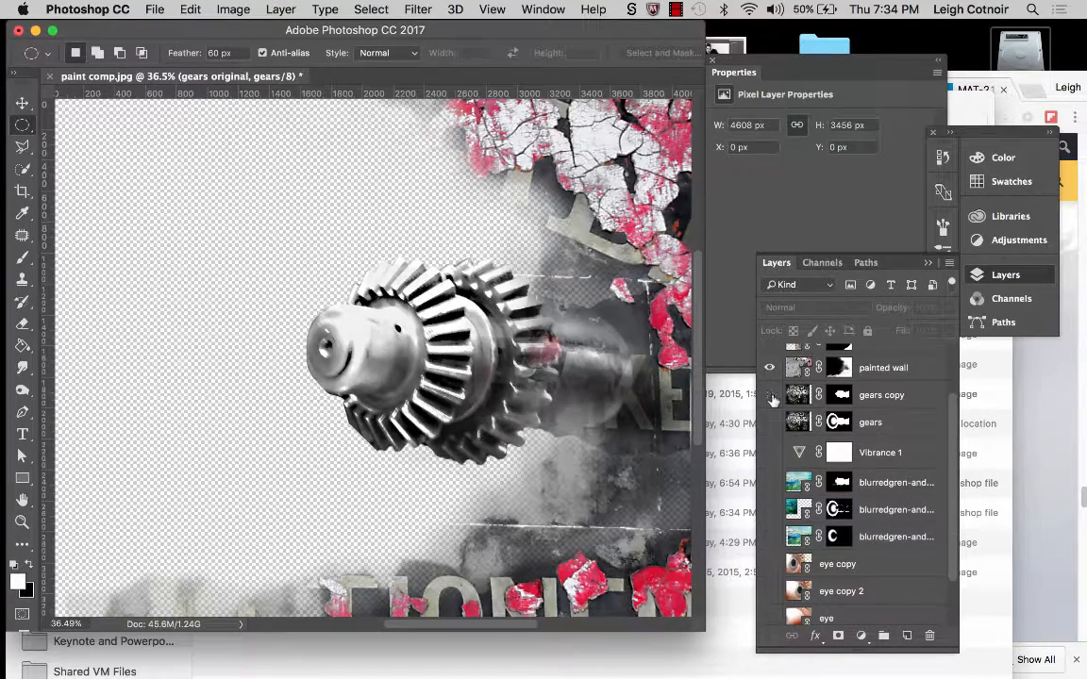
{"action": "left_click", "coordinate": [770, 396]}
{"action": "left_click", "coordinate": [770, 395]}
{"action": "left_click", "coordinate": [769, 421]}
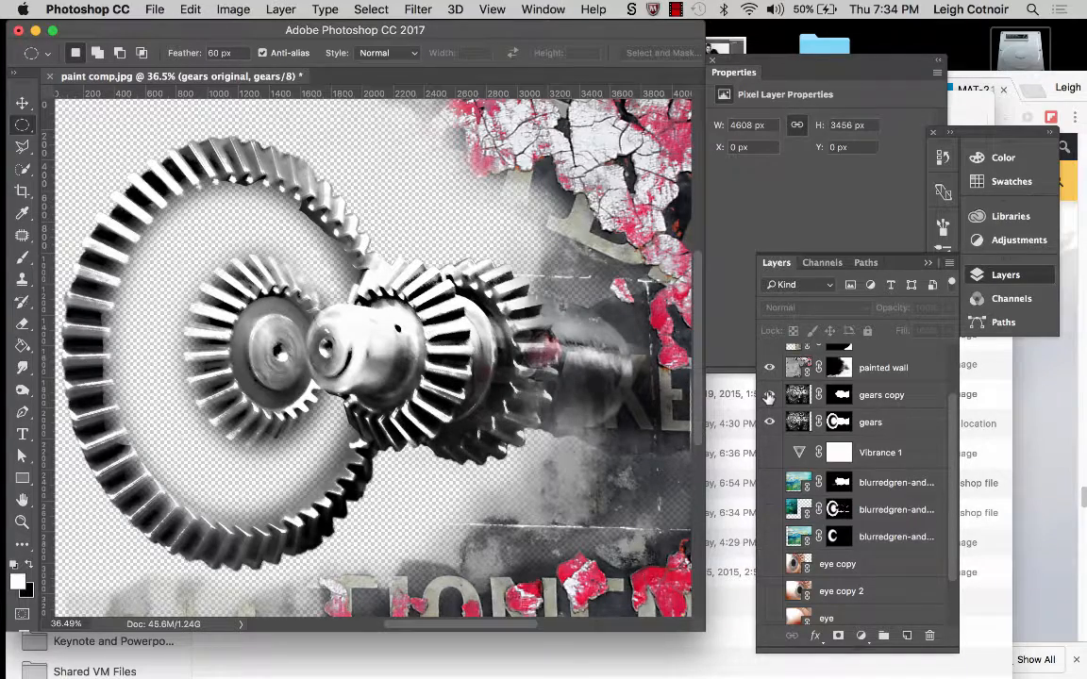
{"action": "left_click", "coordinate": [770, 397]}
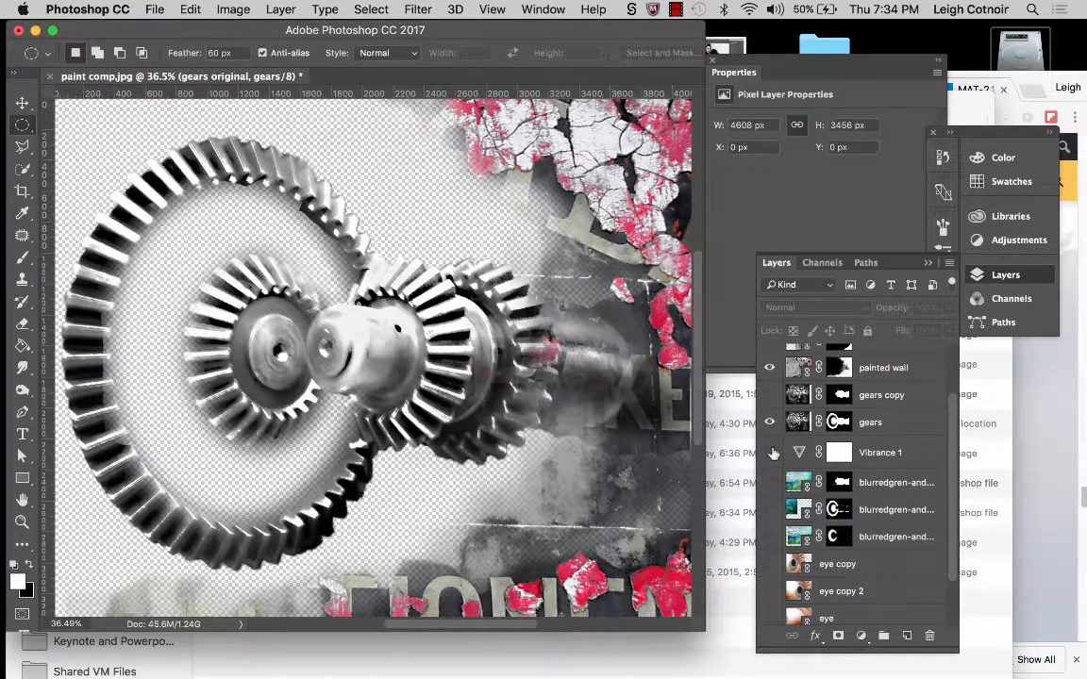
Make the "eye copy", "eye copy 2" and "eye" layers visible beneath the gears.
{"action": "scroll", "coordinate": [774, 453], "scroll_direction": "down", "scroll_amount": 3}
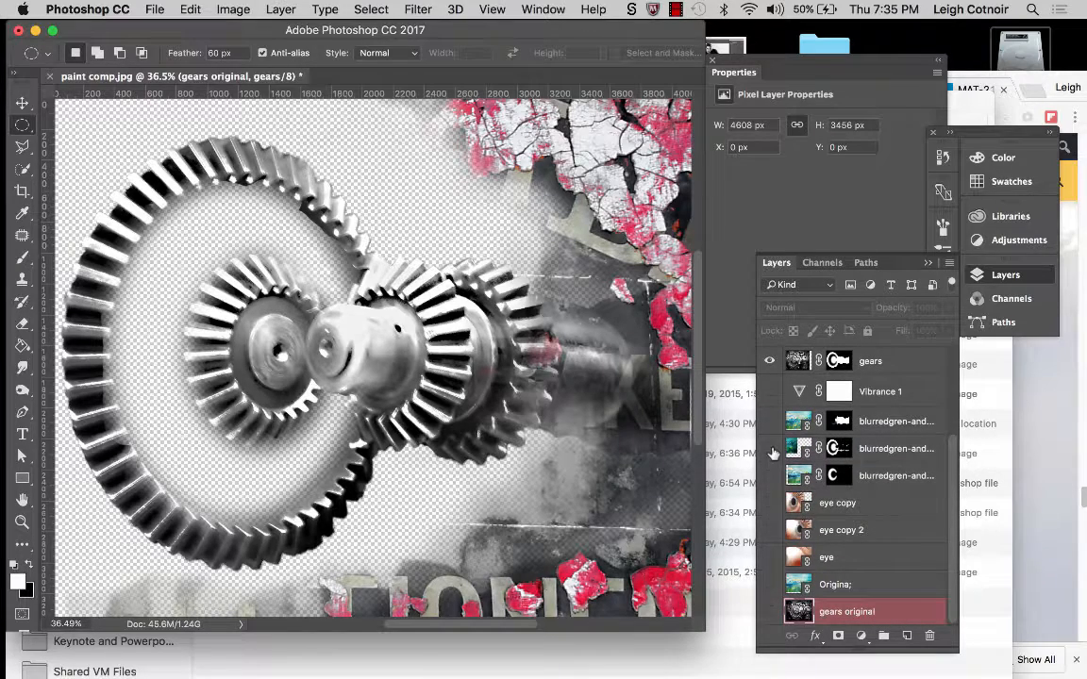
{"action": "left_click", "coordinate": [770, 503]}
{"action": "left_click", "coordinate": [770, 531]}
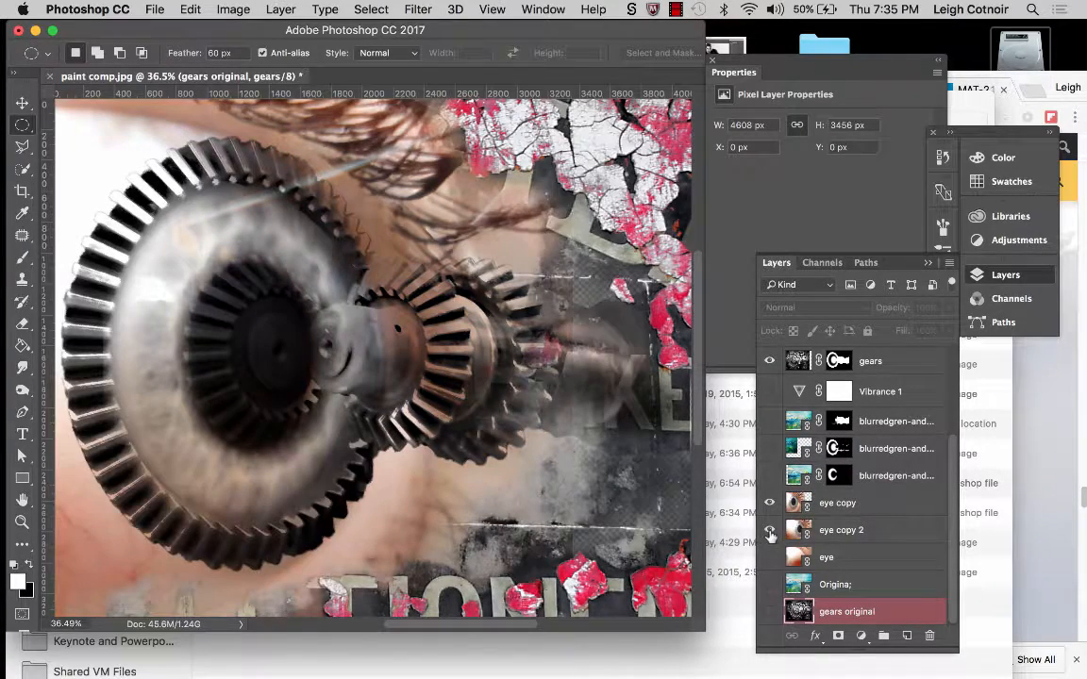
{"action": "left_click", "coordinate": [770, 556]}
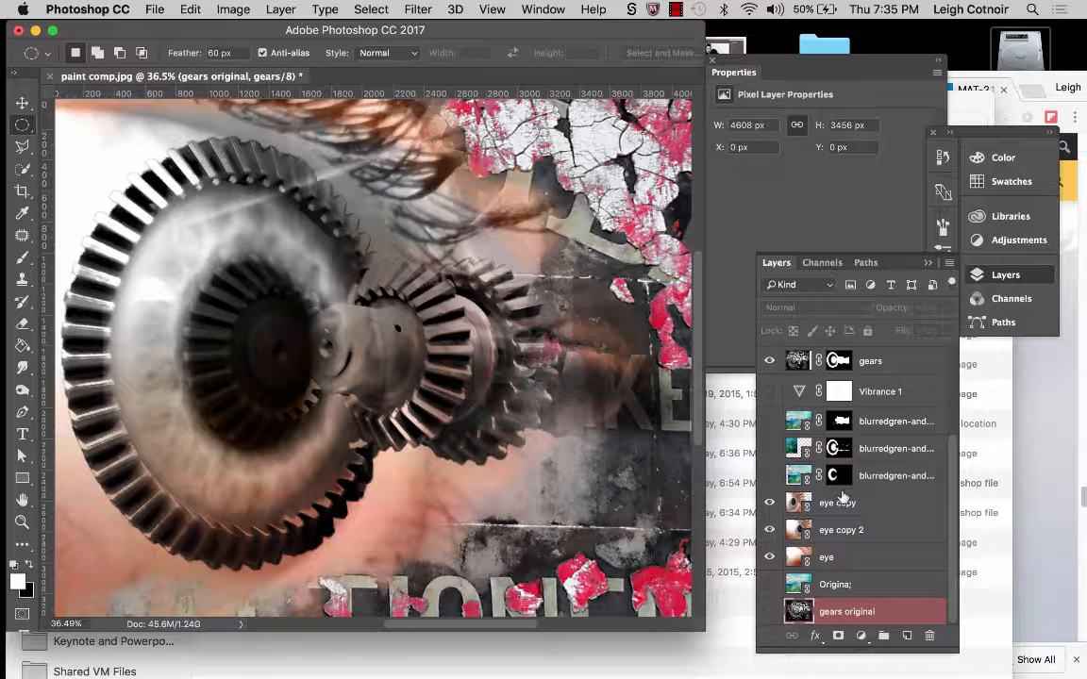
Show the "gears copy" layer and check the blend modes of the "gears copy" and "gears" layers.
{"action": "scroll", "coordinate": [793, 481], "scroll_direction": "up", "scroll_amount": 5}
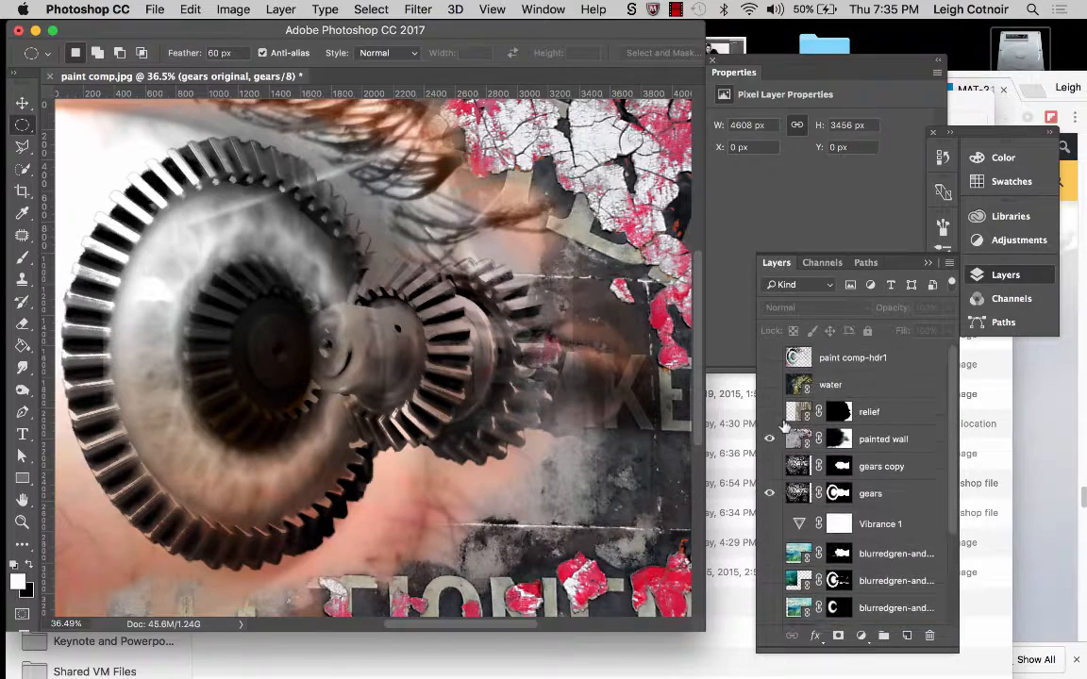
{"action": "left_click", "coordinate": [769, 467]}
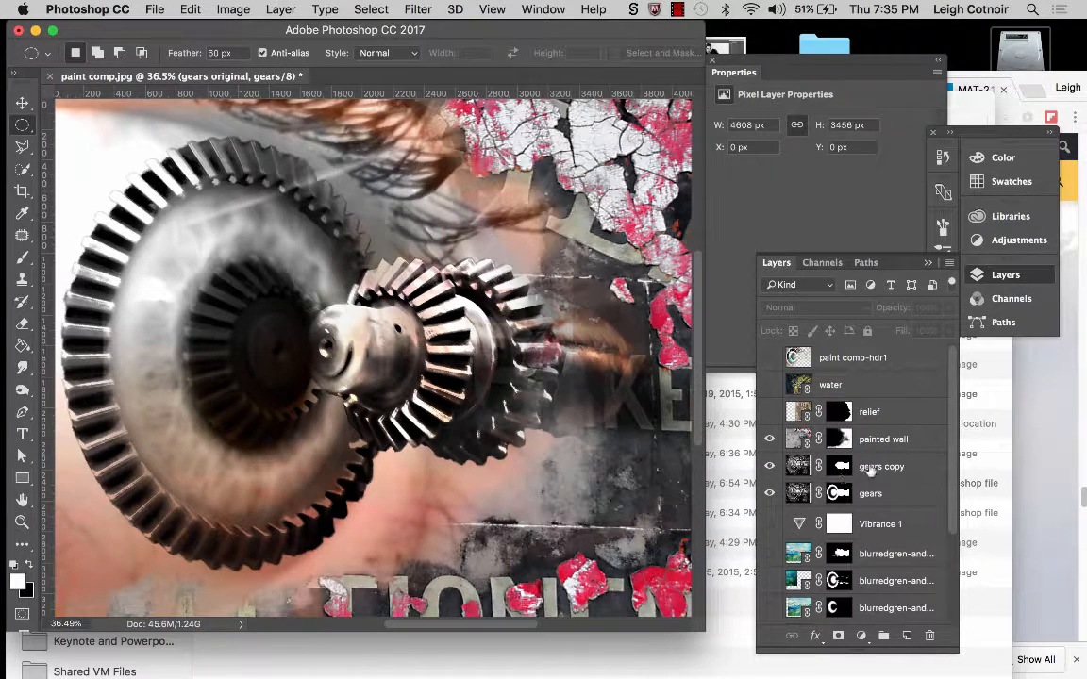
{"action": "left_click", "coordinate": [870, 469]}
{"action": "left_click", "coordinate": [826, 309]}
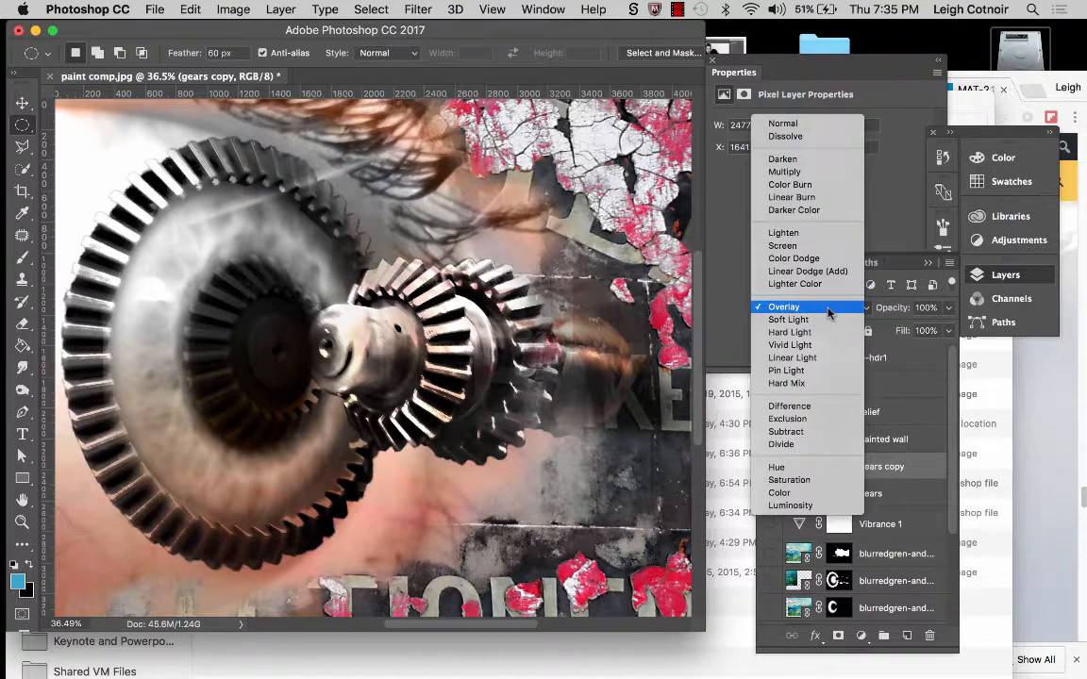
{"action": "left_click", "coordinate": [828, 311]}
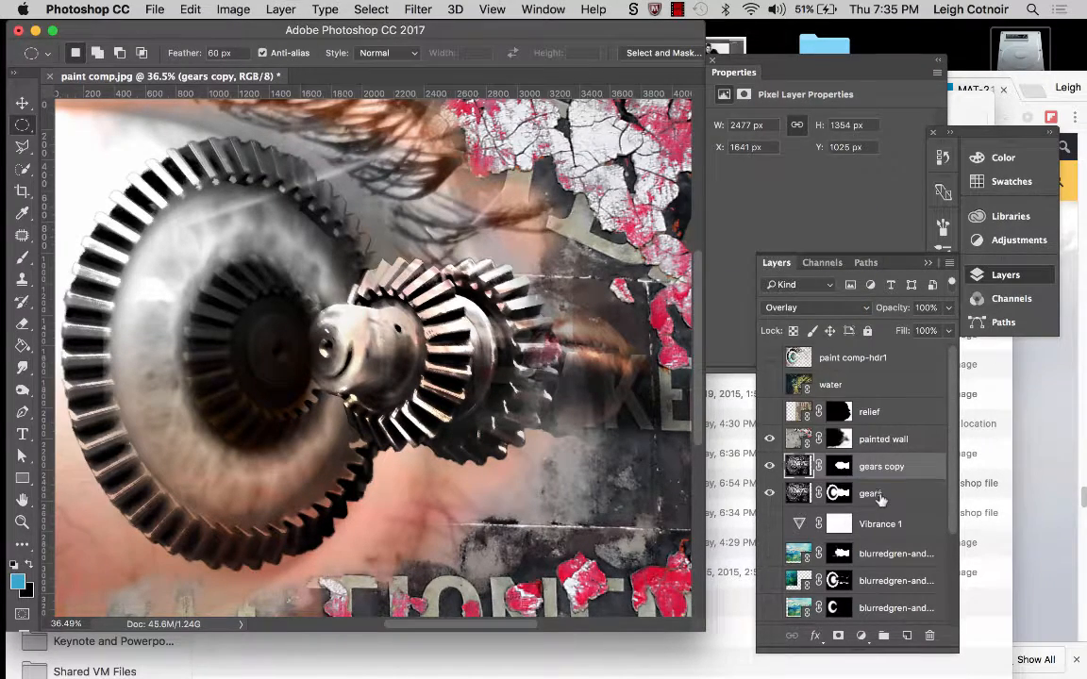
{"action": "left_click", "coordinate": [870, 495]}
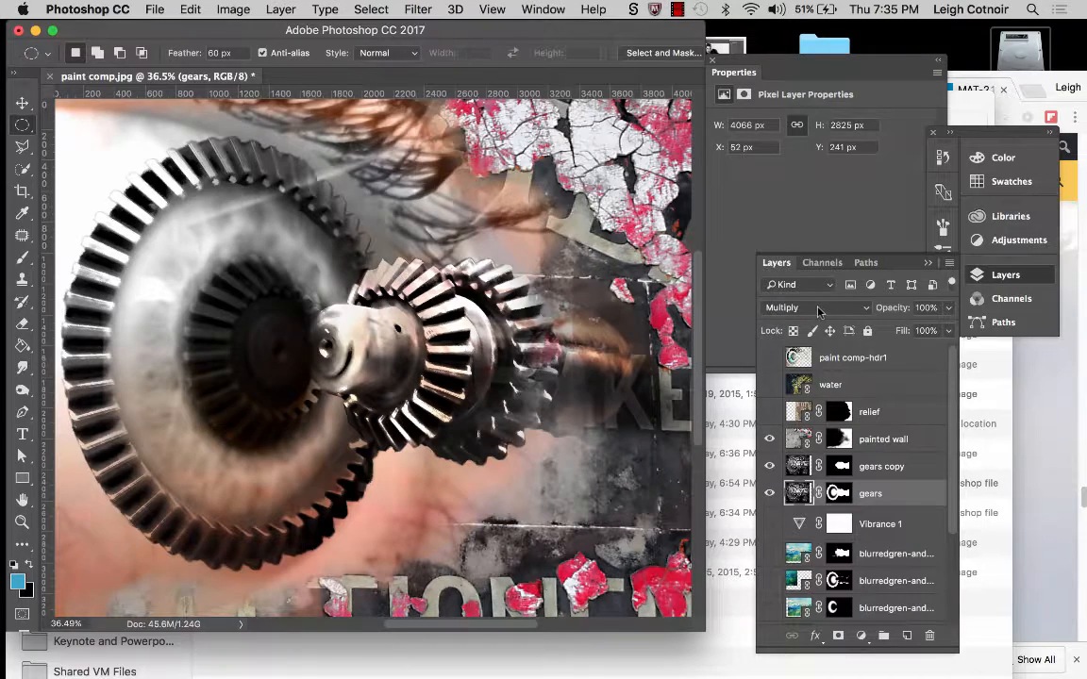
{"action": "scroll", "coordinate": [846, 536], "scroll_direction": "down", "scroll_amount": 2}
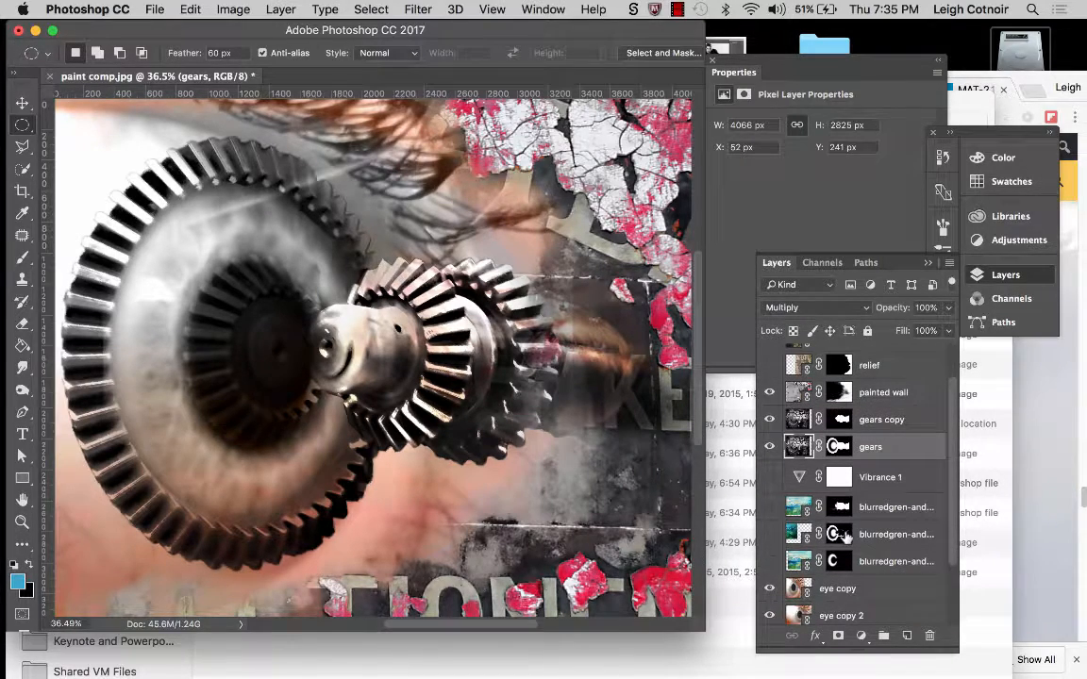
Select the "painted wall" layer and briefly toggle the "Origina;" layer on and off.
{"action": "left_click", "coordinate": [795, 392]}
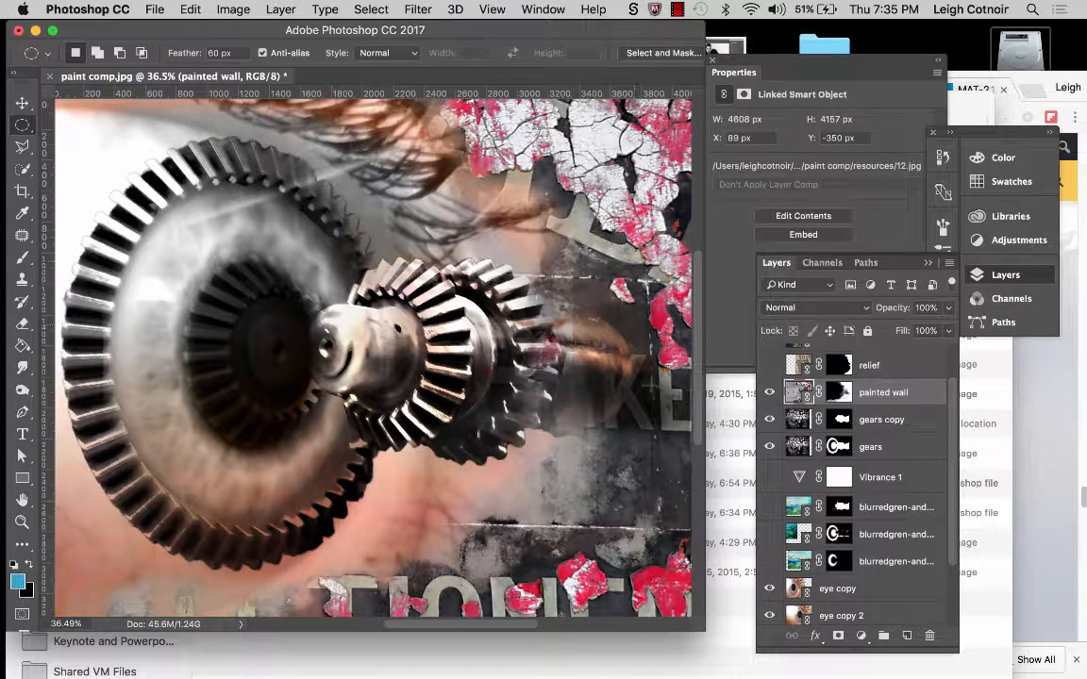
{"action": "scroll", "coordinate": [840, 391], "scroll_direction": "up", "scroll_amount": 2}
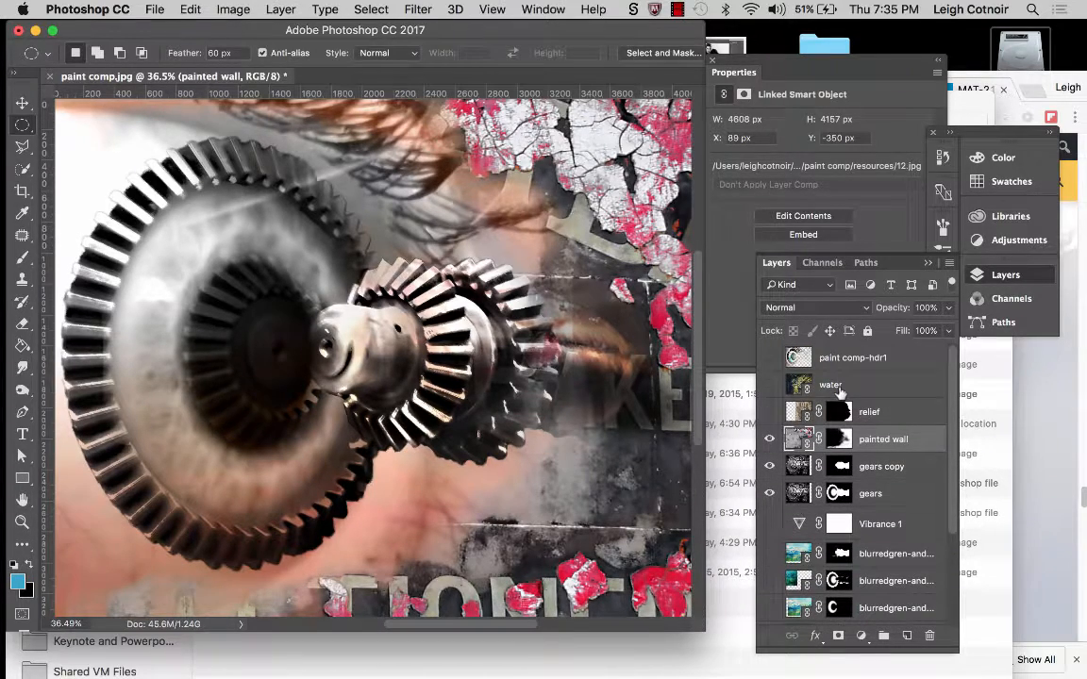
{"action": "scroll", "coordinate": [838, 387], "scroll_direction": "down", "scroll_amount": 5}
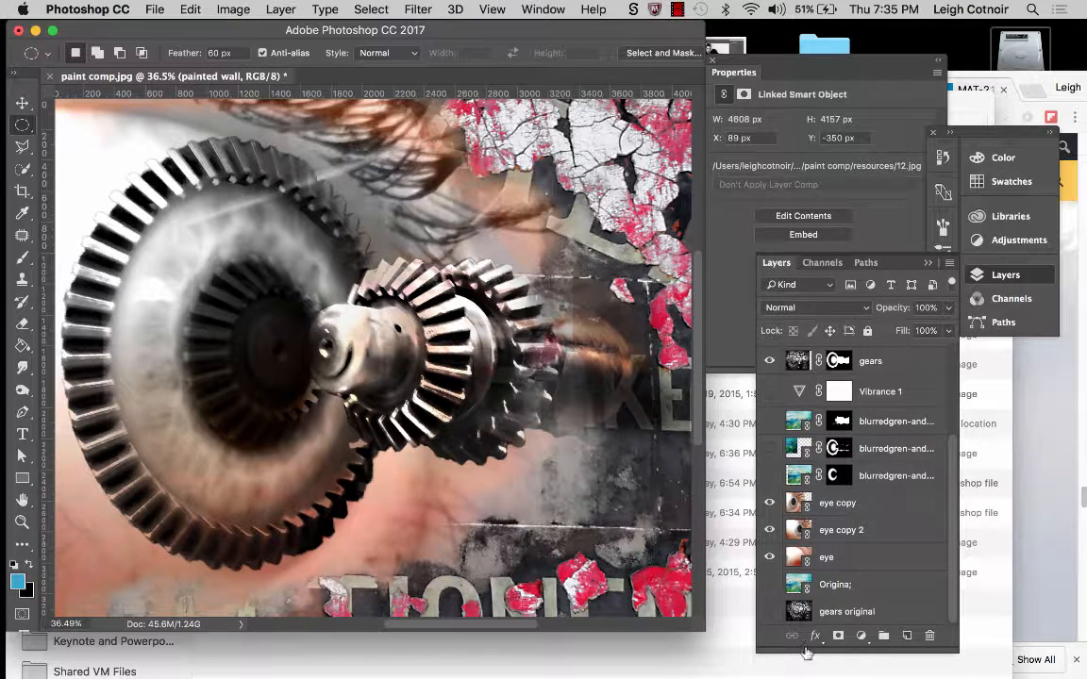
{"action": "left_click", "coordinate": [769, 584]}
{"action": "left_click", "coordinate": [769, 584]}
Switch to Finder, preview "blurredgren-and-blue-water-hd.jpg" in the resources folder, and return to Photoshop.
{"action": "mouse_move", "coordinate": [3, 226]}
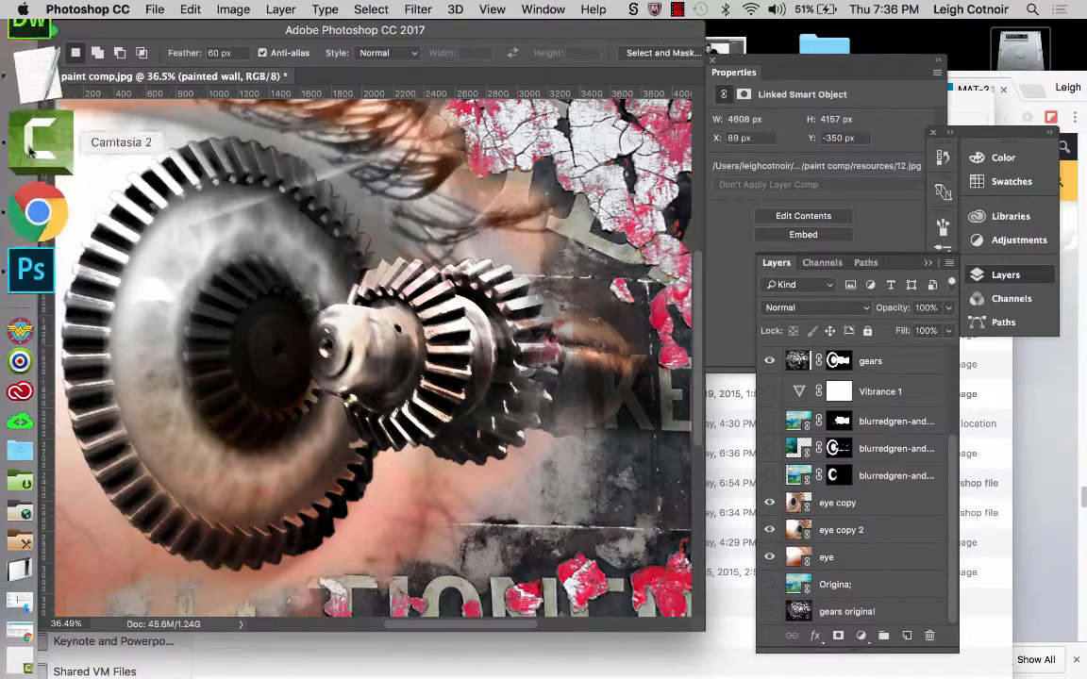
{"action": "left_click", "coordinate": [37, 68]}
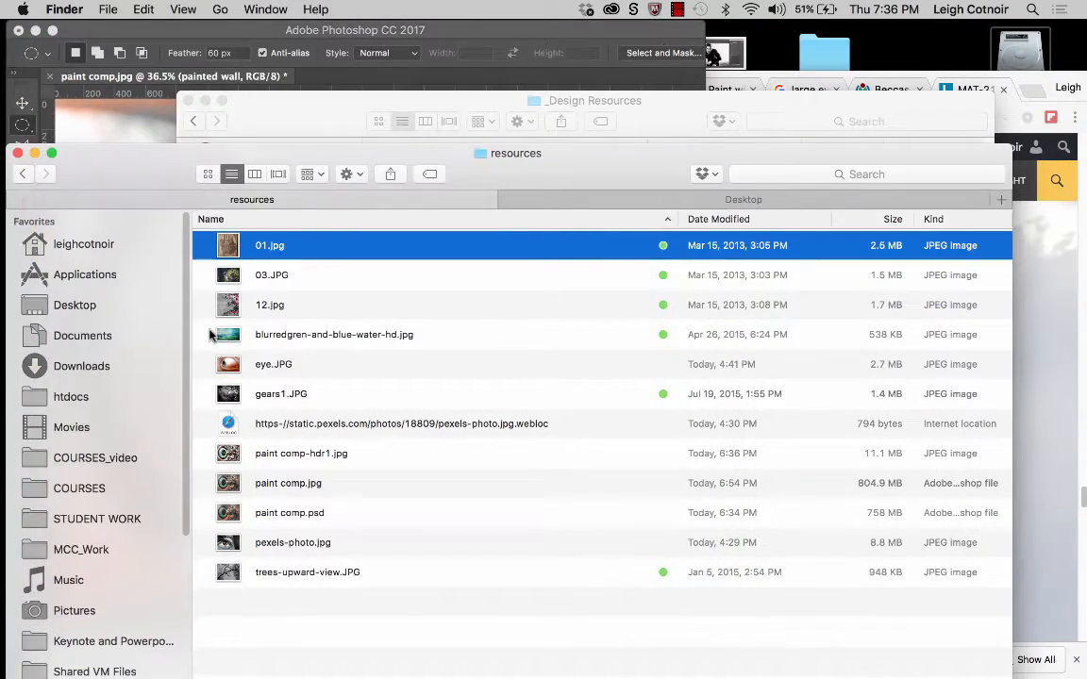
{"action": "left_click", "coordinate": [236, 334]}
{"action": "key", "text": "space"}
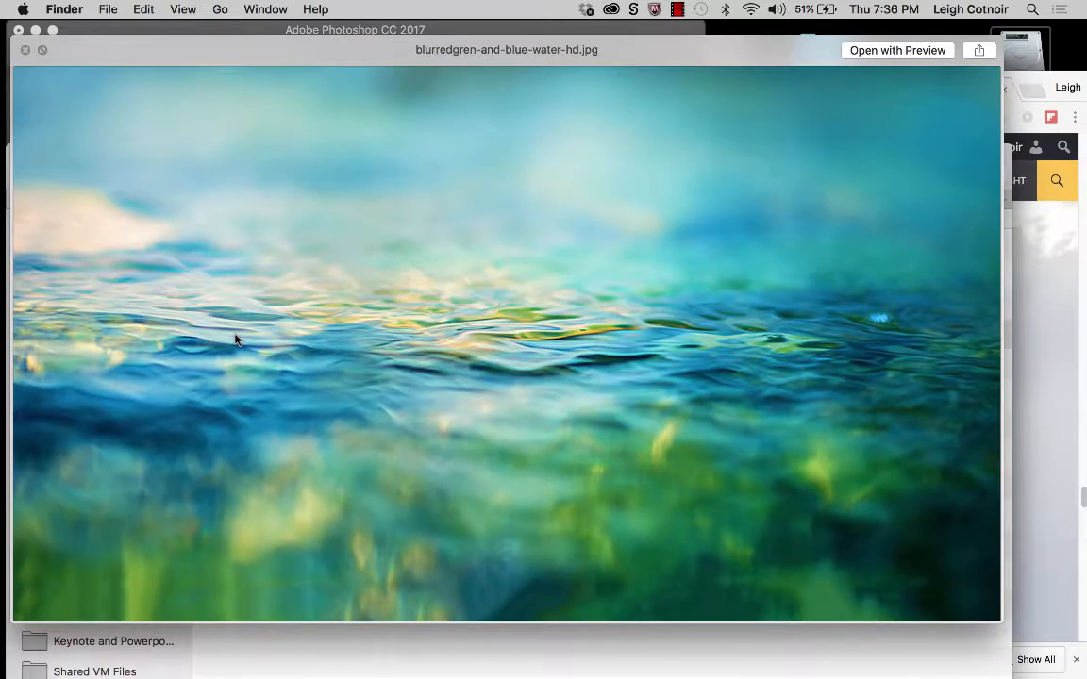
{"action": "key", "text": "space"}
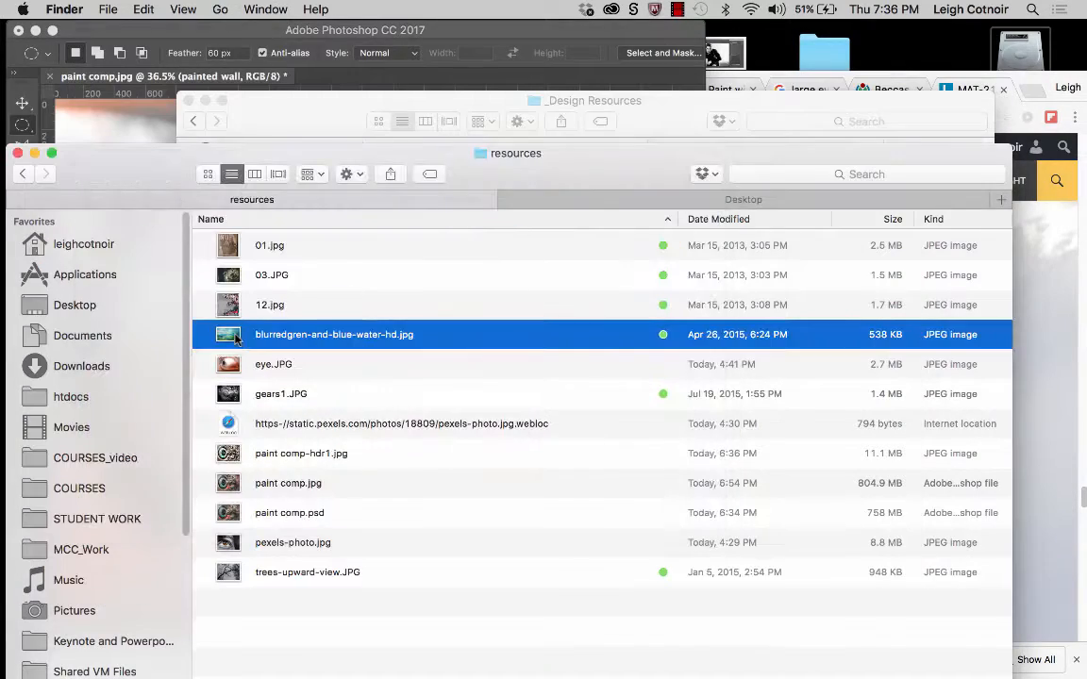
{"action": "left_click", "coordinate": [260, 36]}
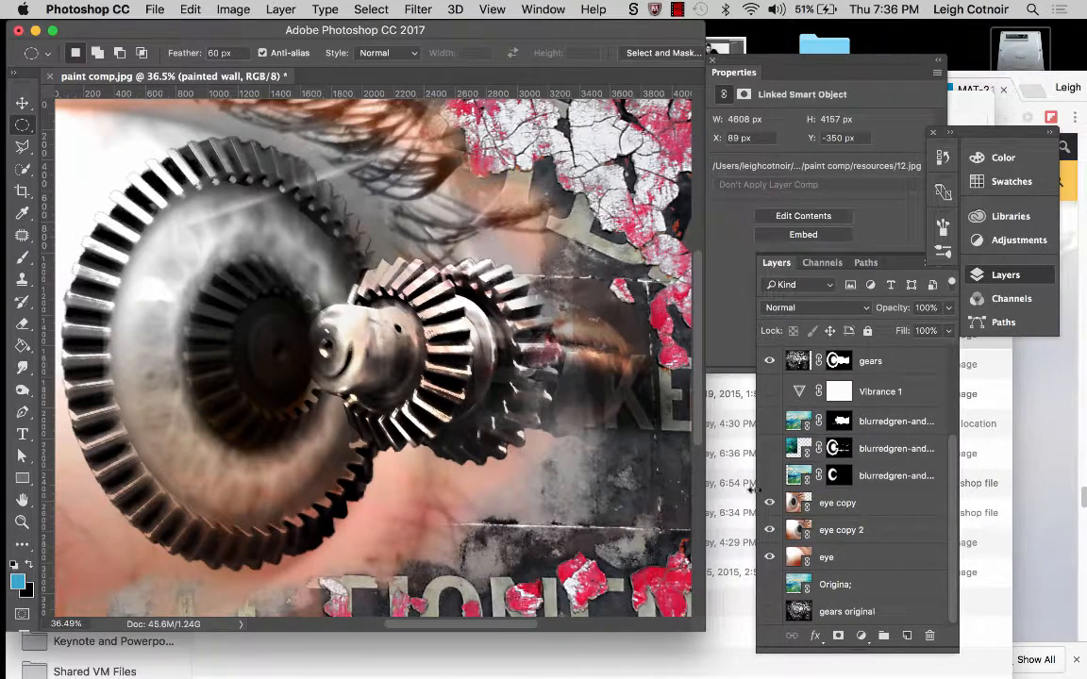
Widen the Layers panel to read full names, toggle "blurredgren-and-blue-water-hd copy" on and off, and show "blurredgren-and-blue-water-hd copy 3".
{"action": "left_click_drag", "start_coordinate": [756, 497], "coordinate": [658, 495]}
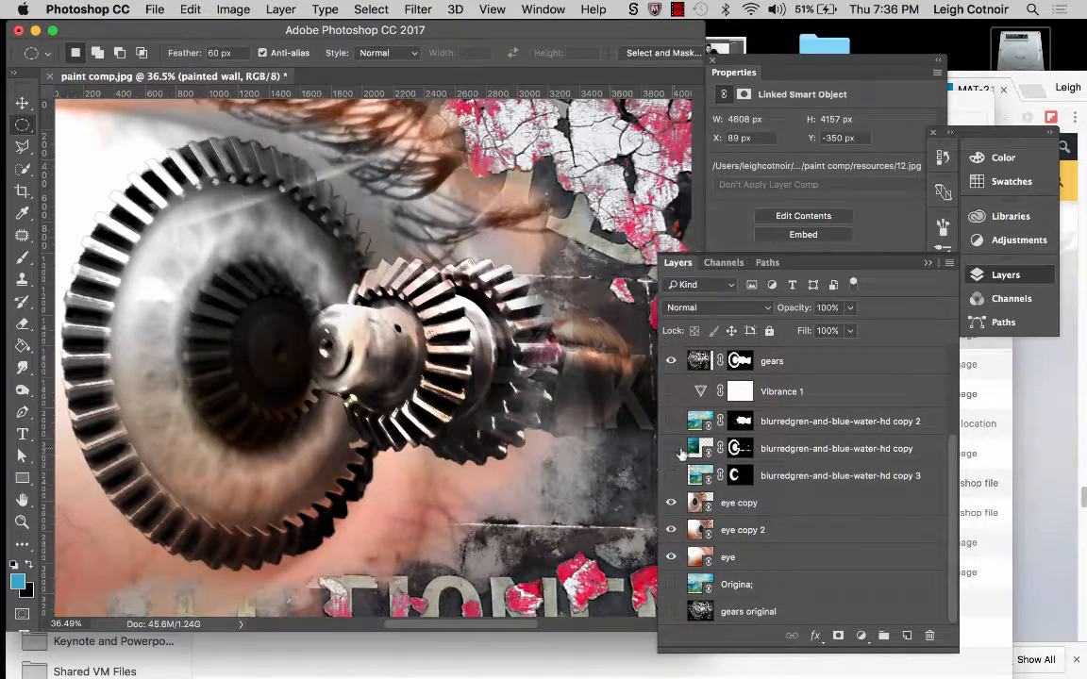
{"action": "left_click", "coordinate": [671, 450]}
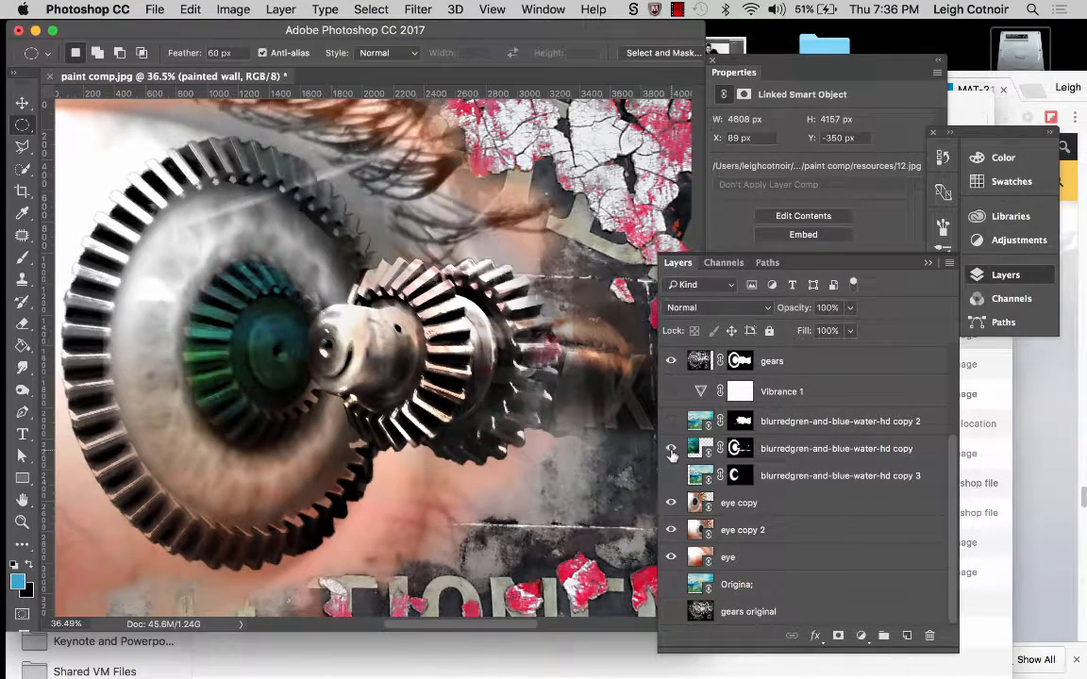
{"action": "left_click", "coordinate": [671, 450]}
{"action": "left_click", "coordinate": [671, 477]}
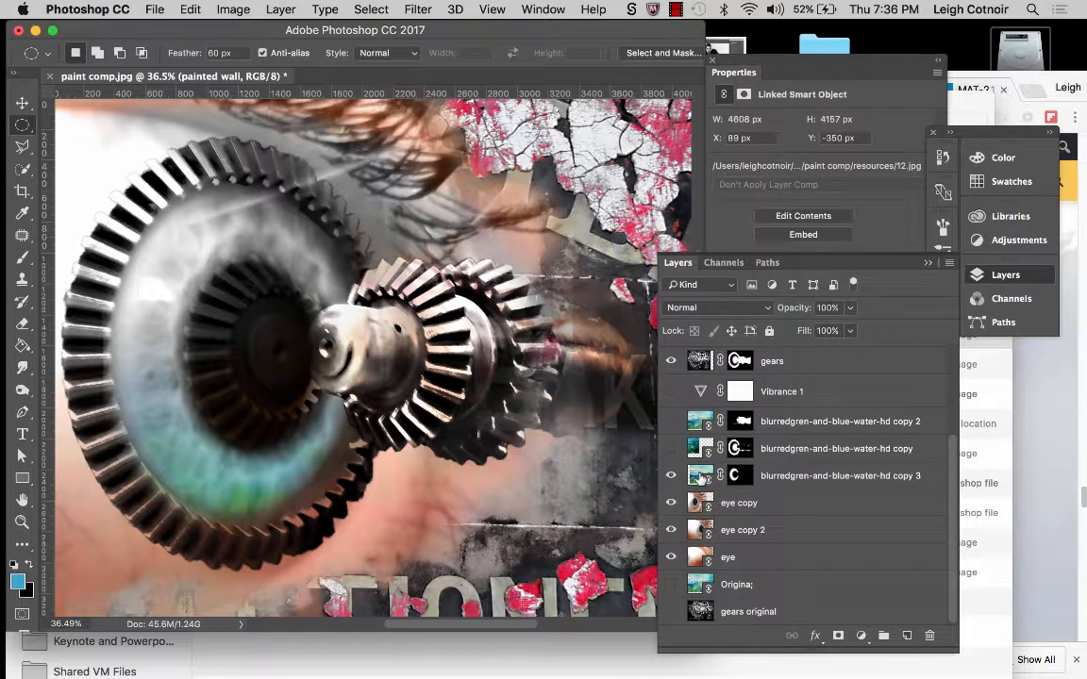
Select the "blurredgren-and-blue-water-hd copy 3" layer and set its blend mode to Normal.
{"action": "left_click", "coordinate": [755, 475]}
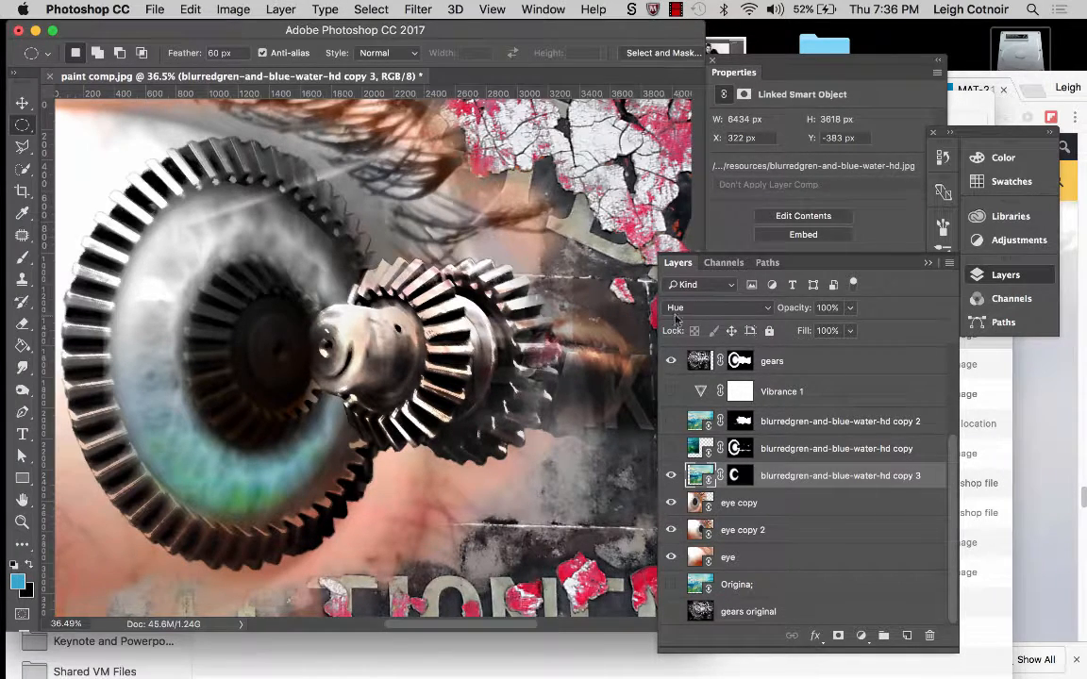
{"action": "left_click", "coordinate": [710, 309]}
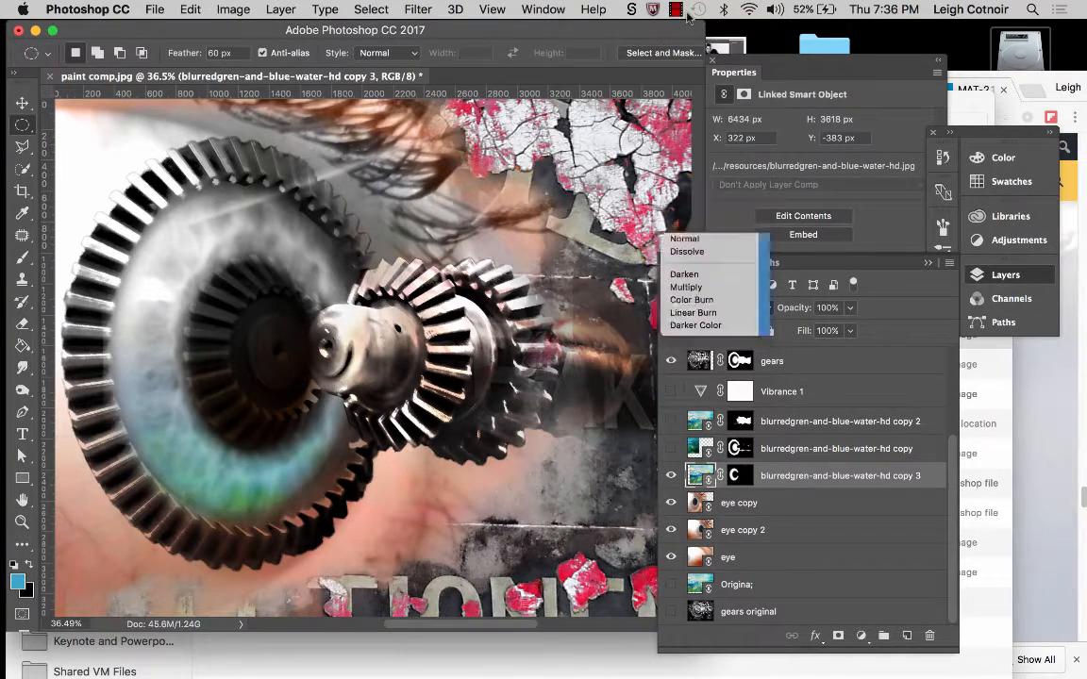
{"action": "left_click", "coordinate": [689, 16]}
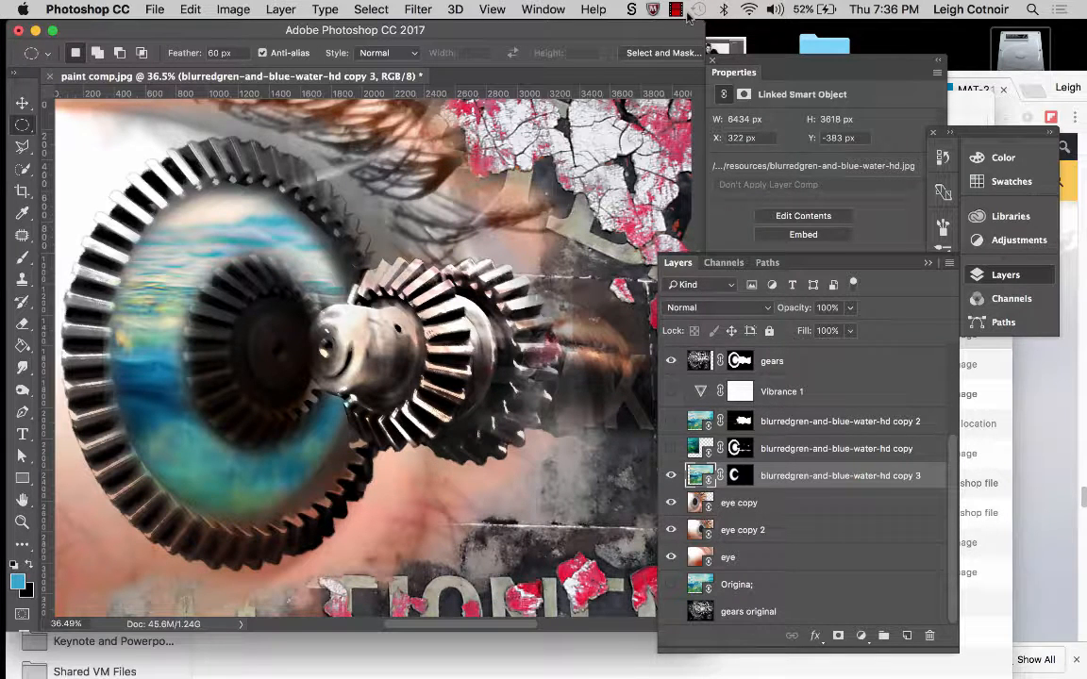
Move the Properties panel clear of the layer controls and reopen the Layers panel.
{"action": "left_click_drag", "start_coordinate": [830, 62], "coordinate": [913, 14]}
{"action": "left_click", "coordinate": [677, 262]}
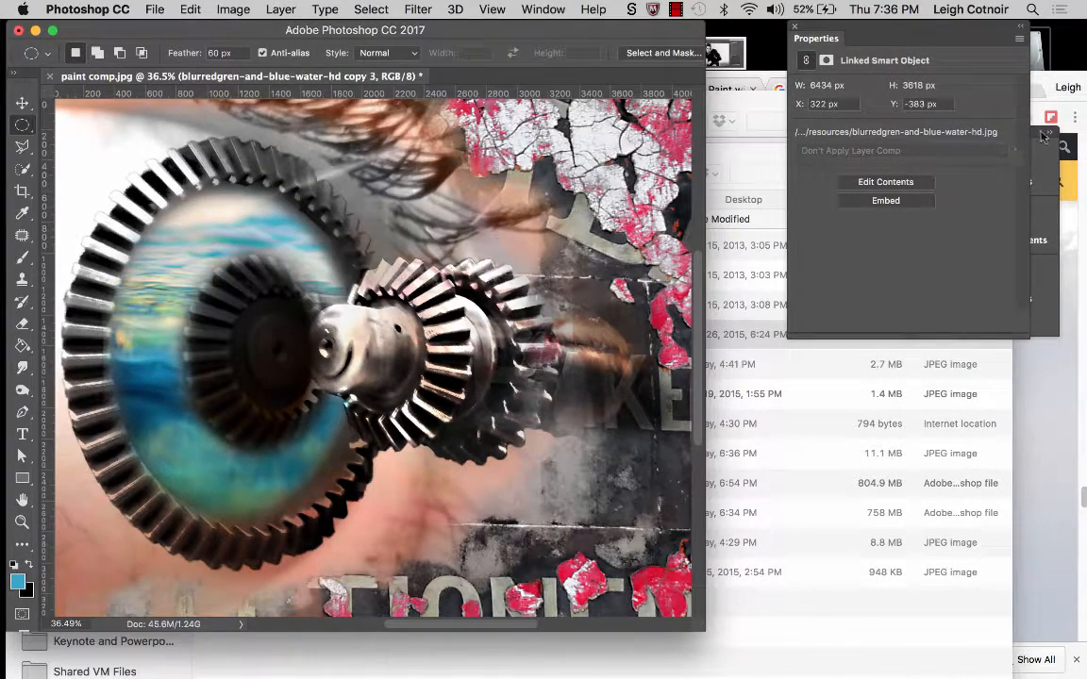
{"action": "left_click", "coordinate": [1043, 138]}
{"action": "left_click", "coordinate": [1006, 279]}
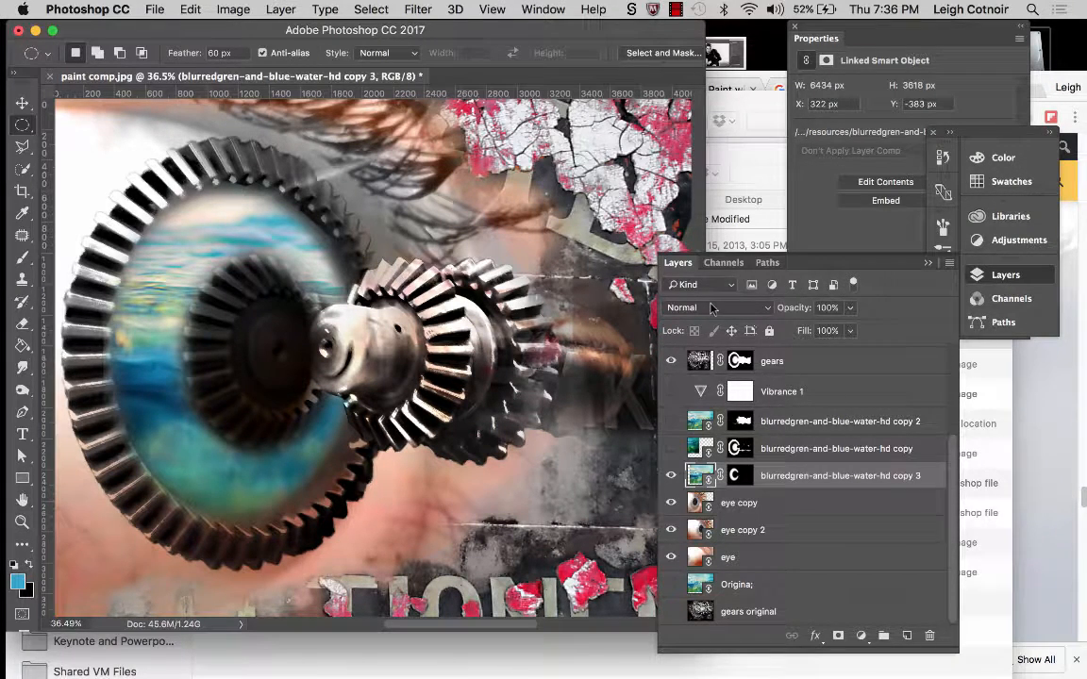
Try the Darken, Lighten and Overlay blend modes on the "blurredgren-and-blue-water-hd copy 3" layer.
{"action": "left_click", "coordinate": [712, 308]}
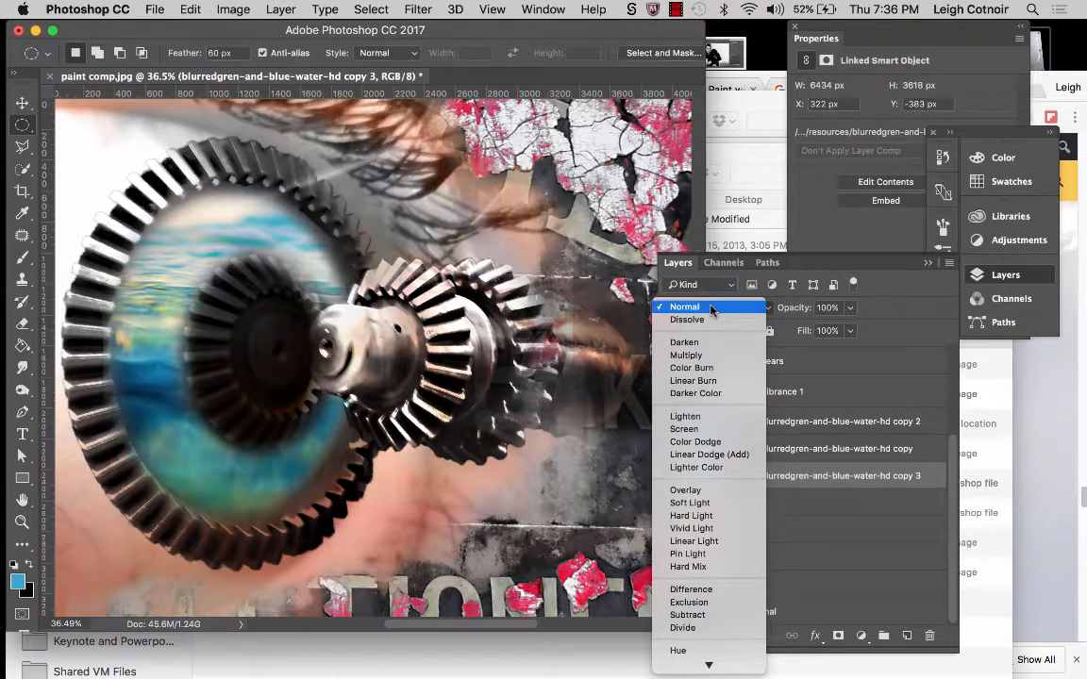
{"action": "left_click", "coordinate": [703, 342]}
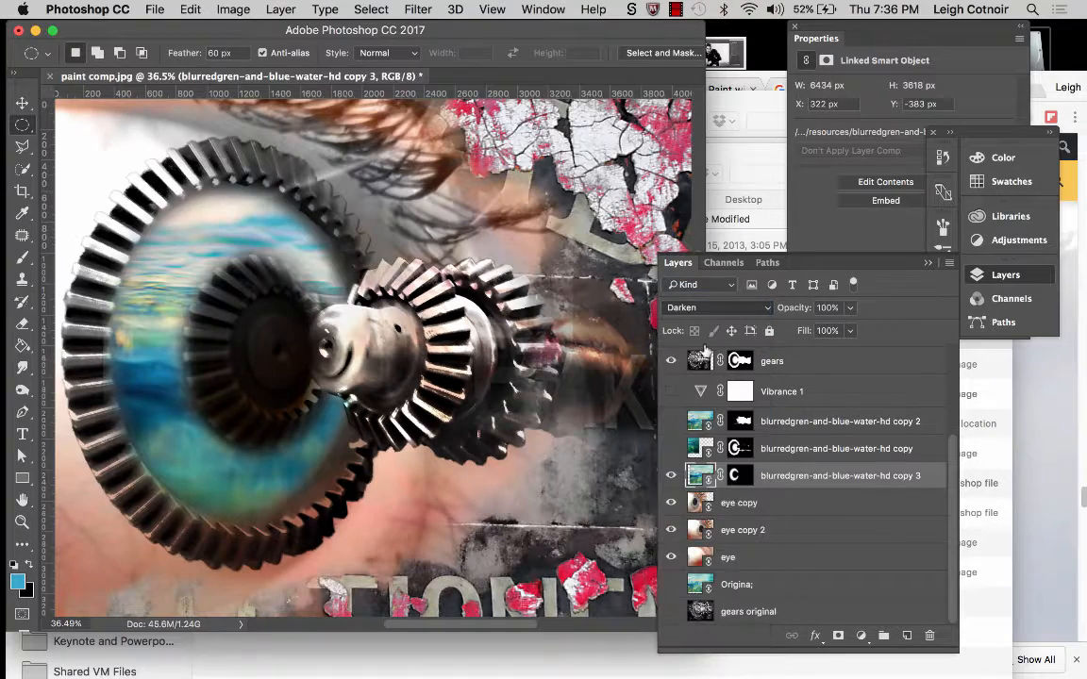
{"action": "left_click", "coordinate": [706, 310]}
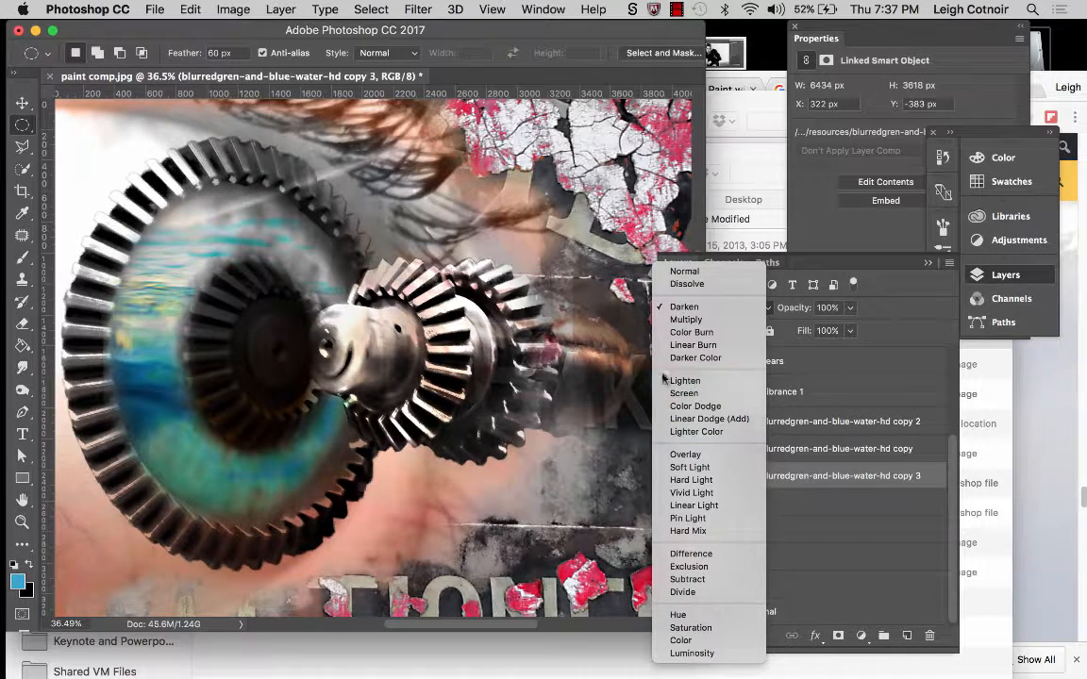
{"action": "left_click", "coordinate": [698, 381]}
{"action": "left_click", "coordinate": [698, 383]}
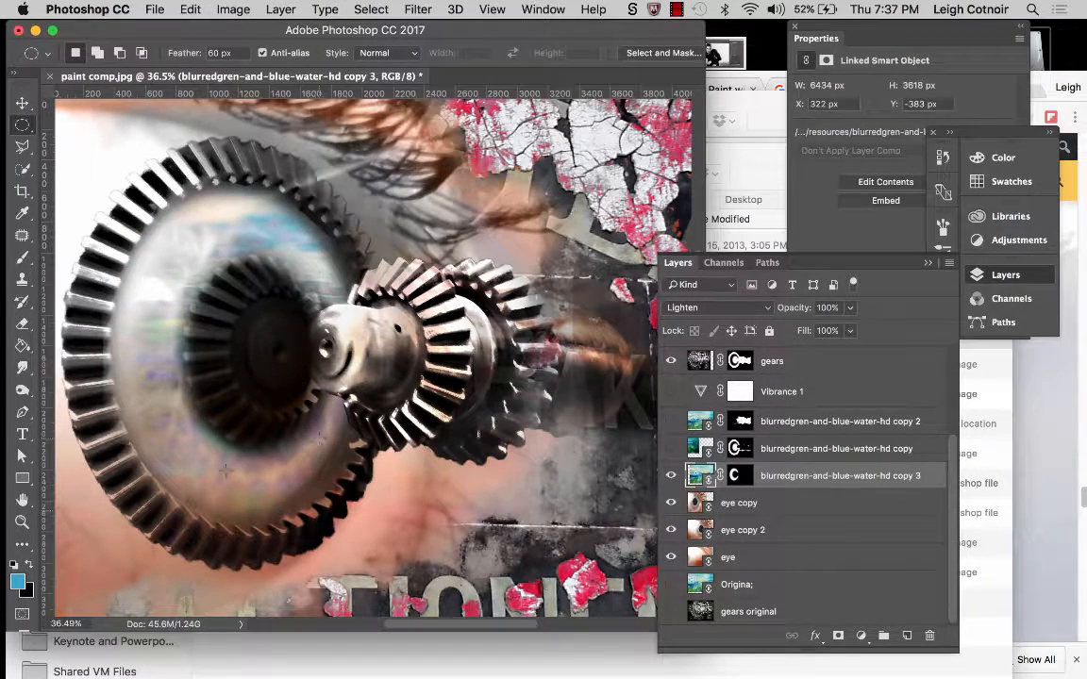
{"action": "left_click", "coordinate": [717, 309]}
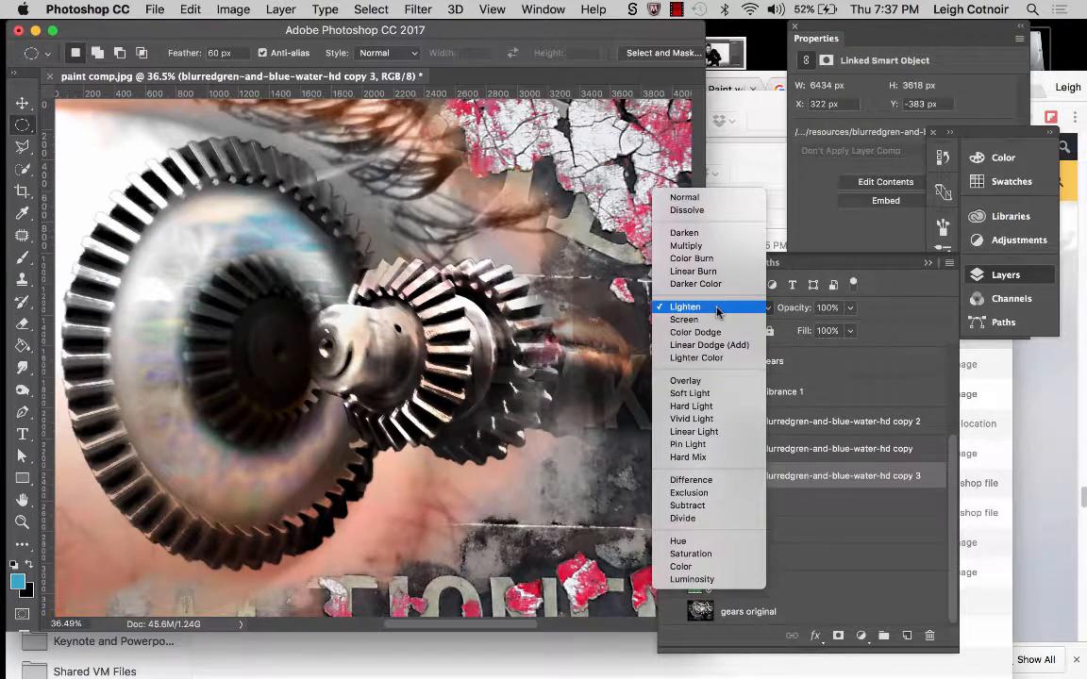
{"action": "left_click", "coordinate": [686, 381]}
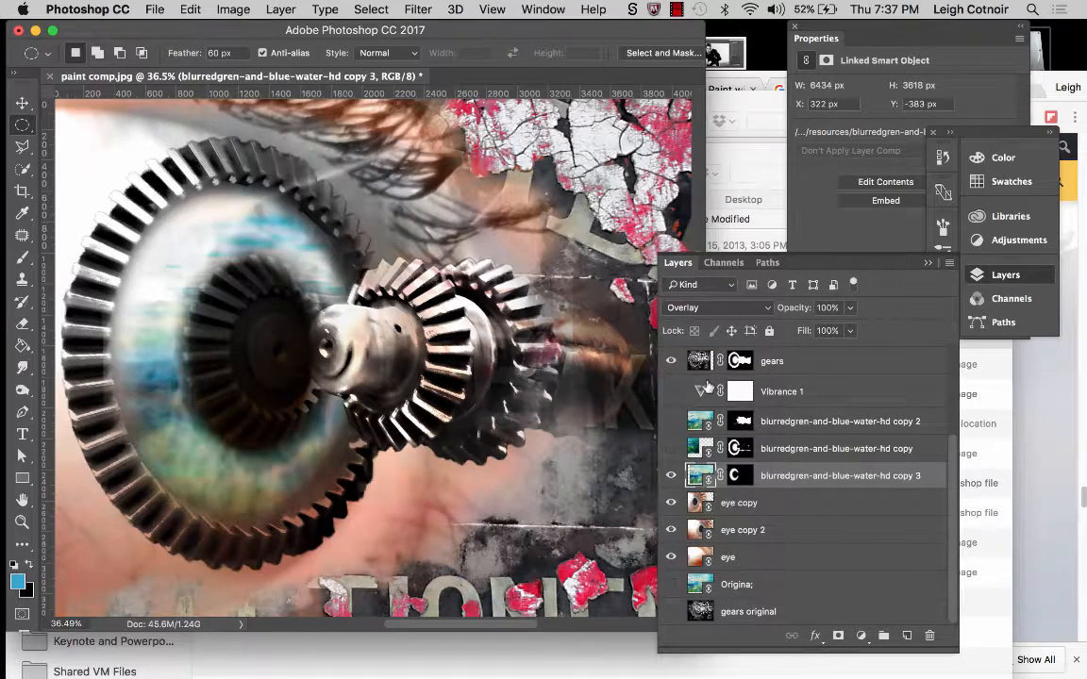
Set the blend mode of the "blurredgren-and-blue-water-hd copy 3" layer to Hue.
{"action": "left_click", "coordinate": [702, 308]}
{"action": "left_click", "coordinate": [682, 477]}
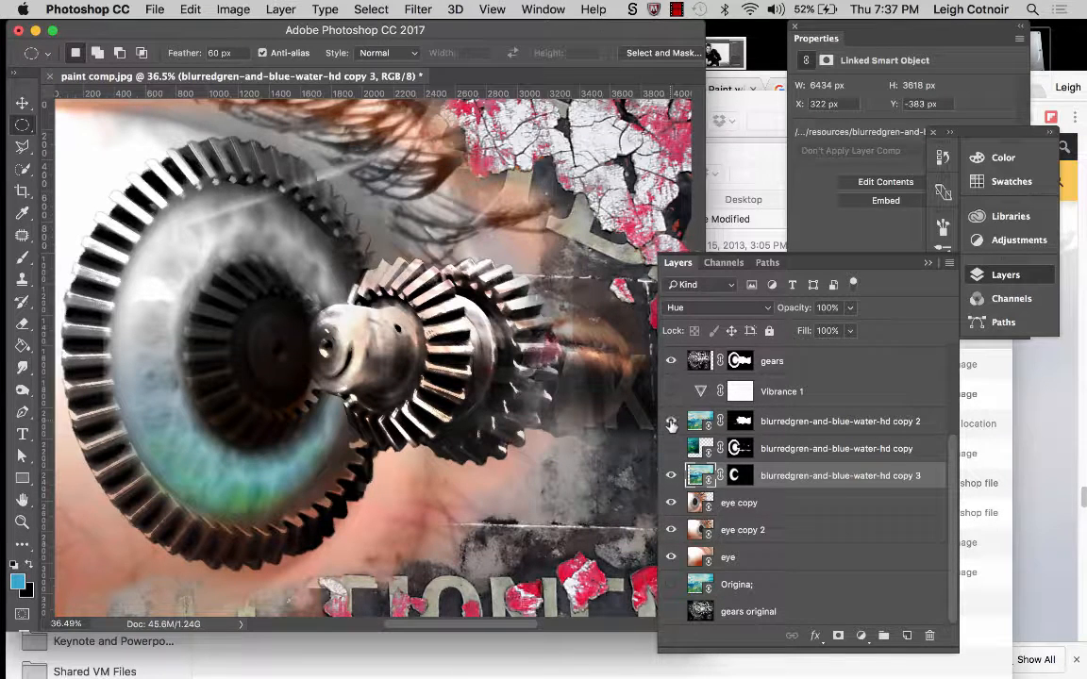
Make the "blurredgren-and-blue-water-hd copy 2" layer visible, and narrow the Layers panel to uncover more of the composite.
{"action": "left_click", "coordinate": [671, 423]}
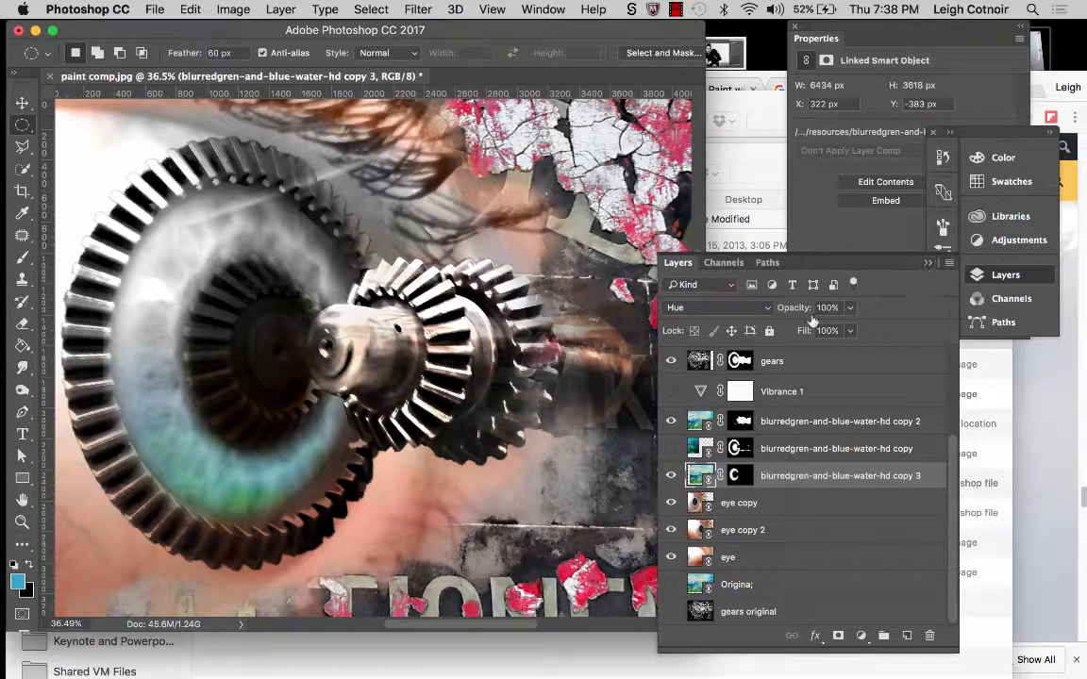
{"action": "left_click_drag", "start_coordinate": [660, 393], "coordinate": [738, 391]}
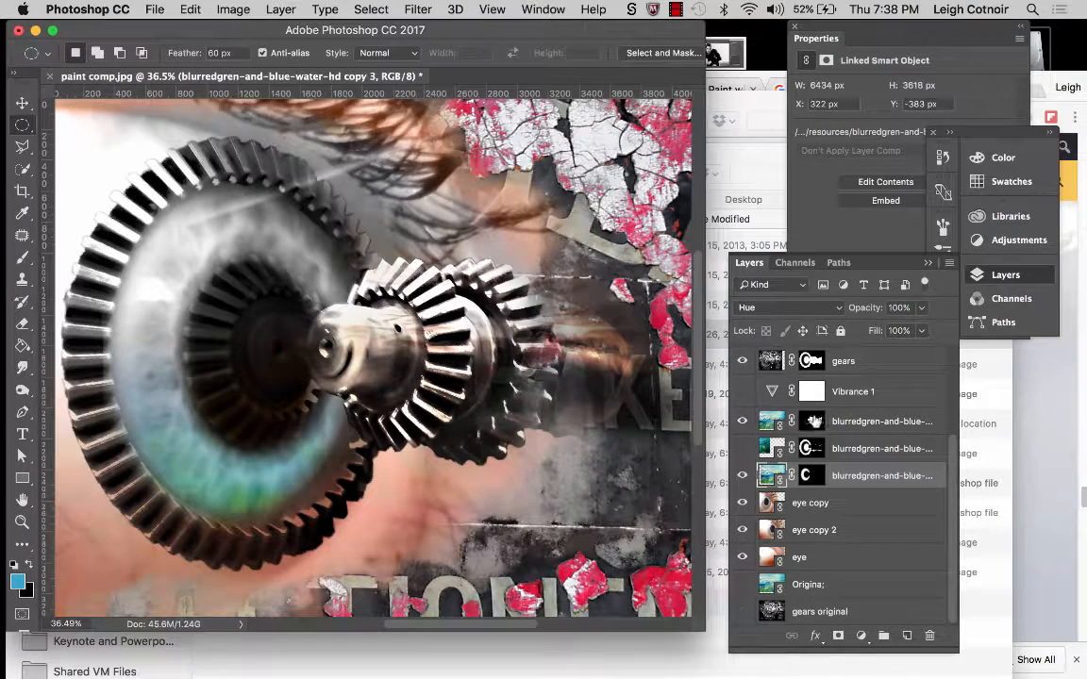
{"action": "scroll", "coordinate": [816, 415], "scroll_direction": "up", "scroll_amount": 5}
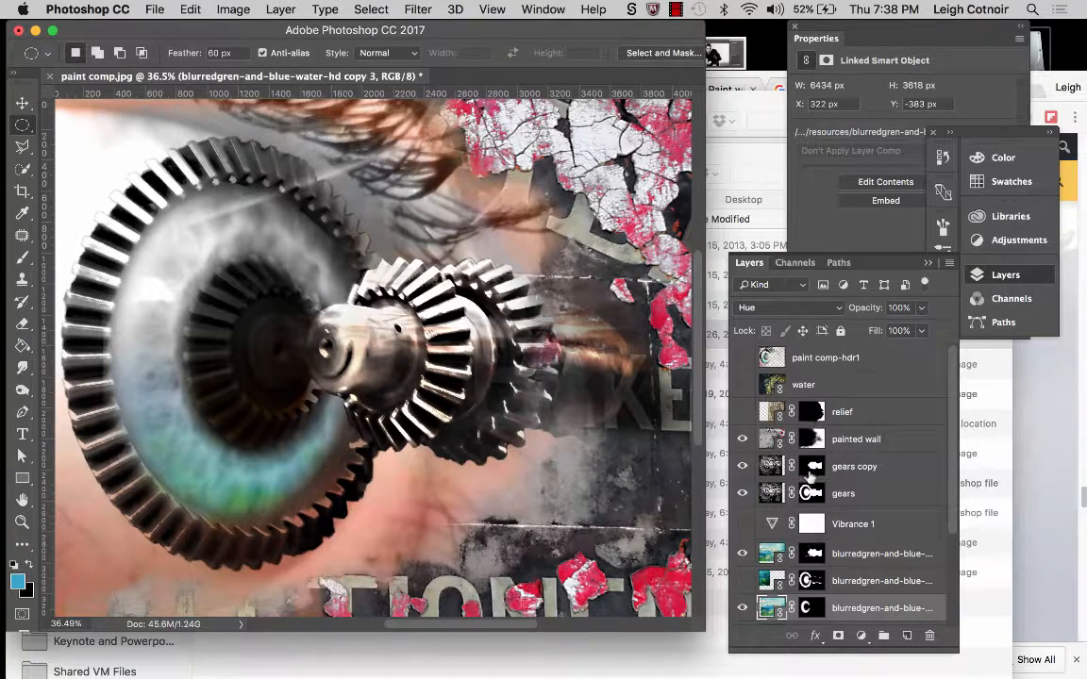
{"action": "scroll", "coordinate": [834, 477], "scroll_direction": "down", "scroll_amount": 5}
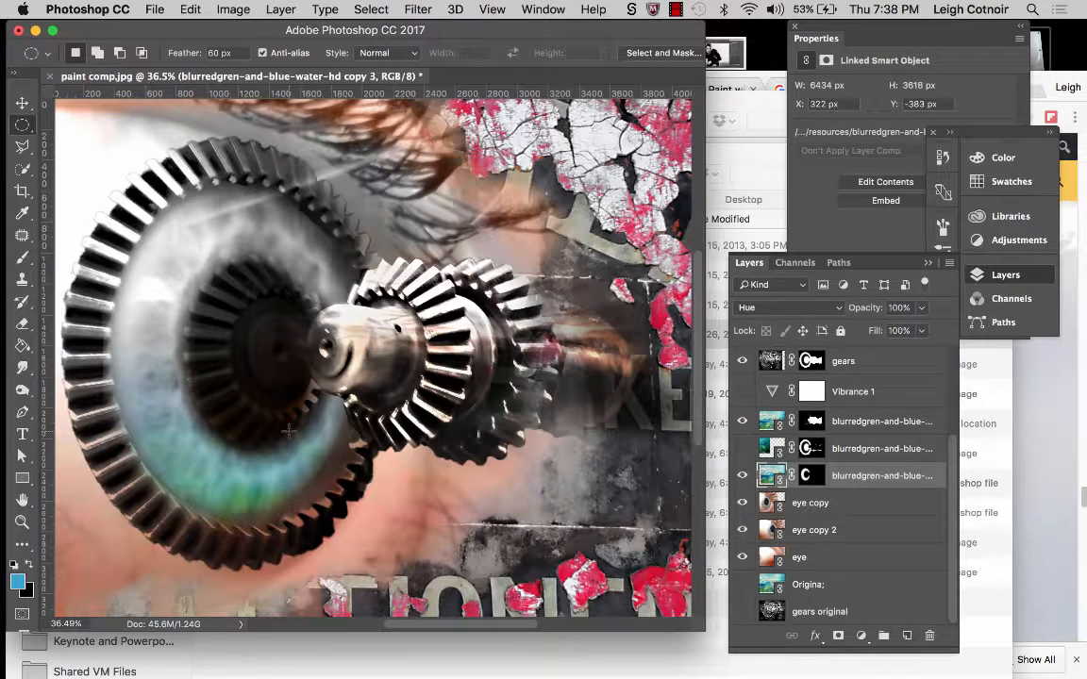
Show the "blurredgren-and-blue-water-hd copy" layer and the Vibrance 1 adjustment layer, comparing the whole composite with and without the vibrance.
{"action": "left_click", "coordinate": [742, 450]}
{"action": "left_click", "coordinate": [742, 450]}
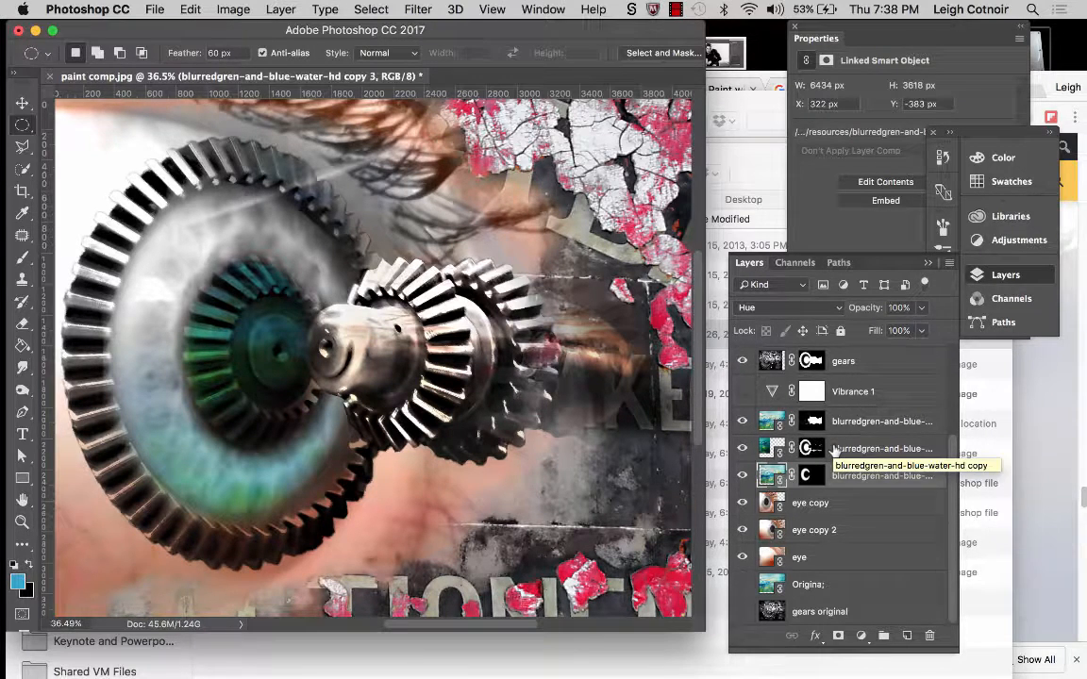
{"action": "scroll", "coordinate": [455, 327], "scroll_direction": "down", "scroll_amount": 3}
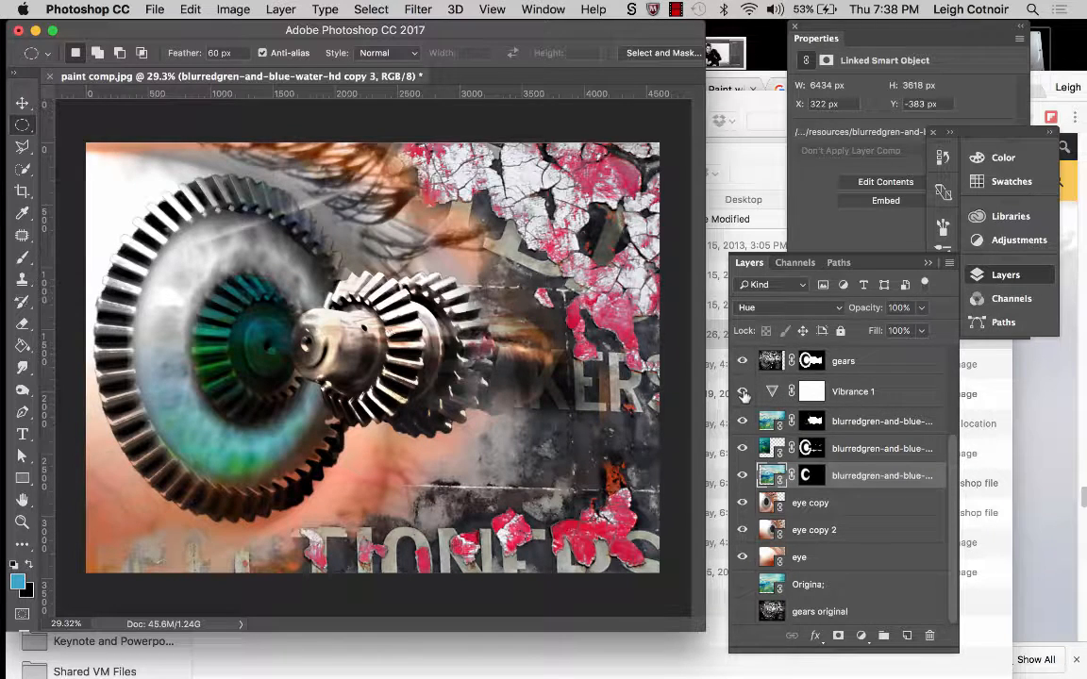
{"action": "left_click", "coordinate": [743, 393]}
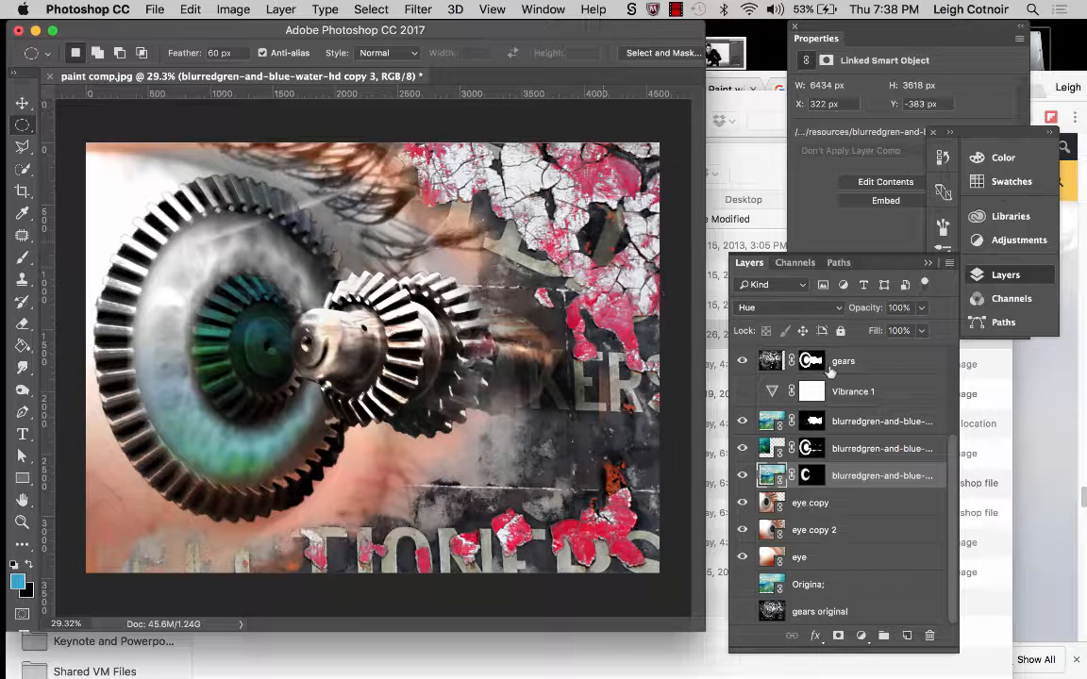
{"action": "left_click", "coordinate": [743, 392]}
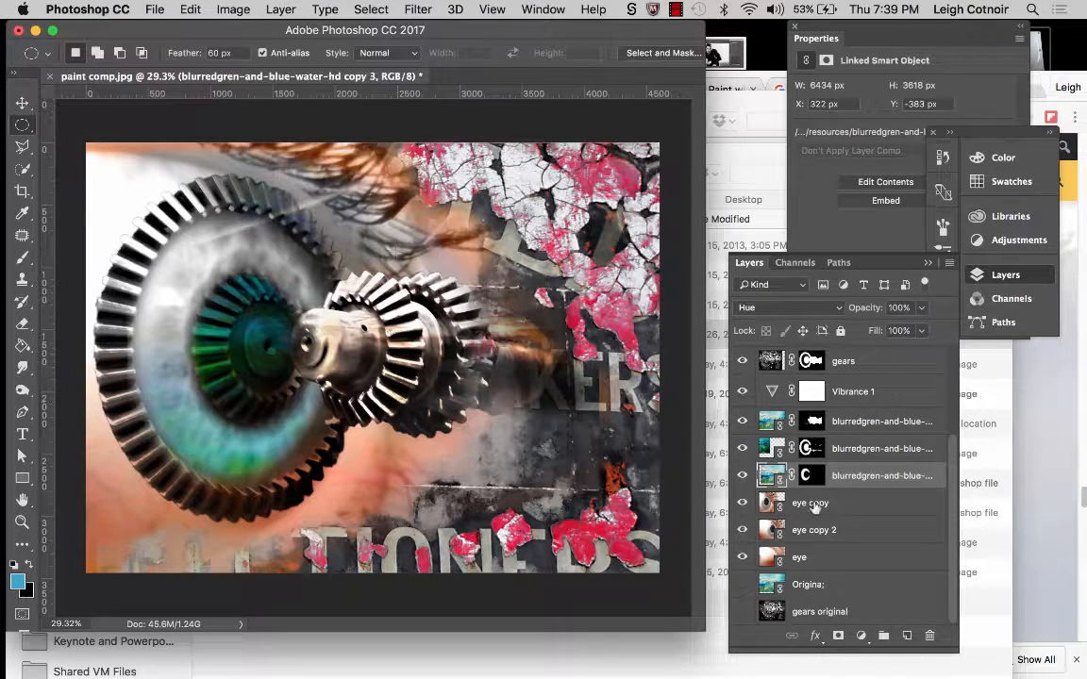
Switch to the resources folder in Finder and preview the relief source image 01.jpg.
{"action": "scroll", "coordinate": [878, 460], "scroll_direction": "up", "scroll_amount": 5}
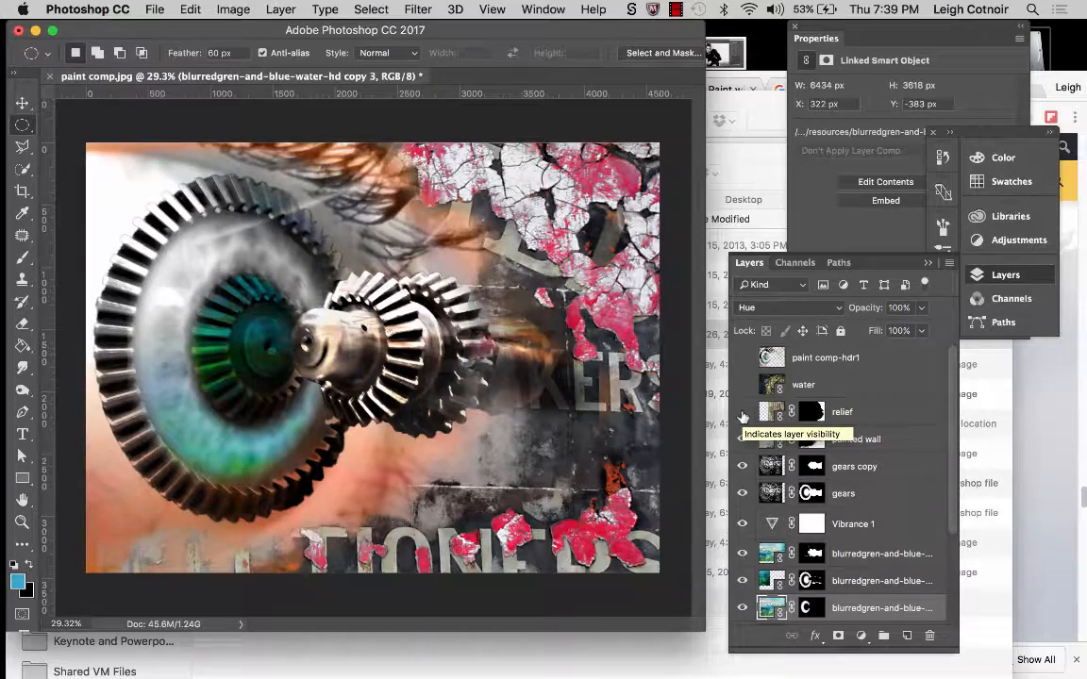
{"action": "key", "text": "space"}
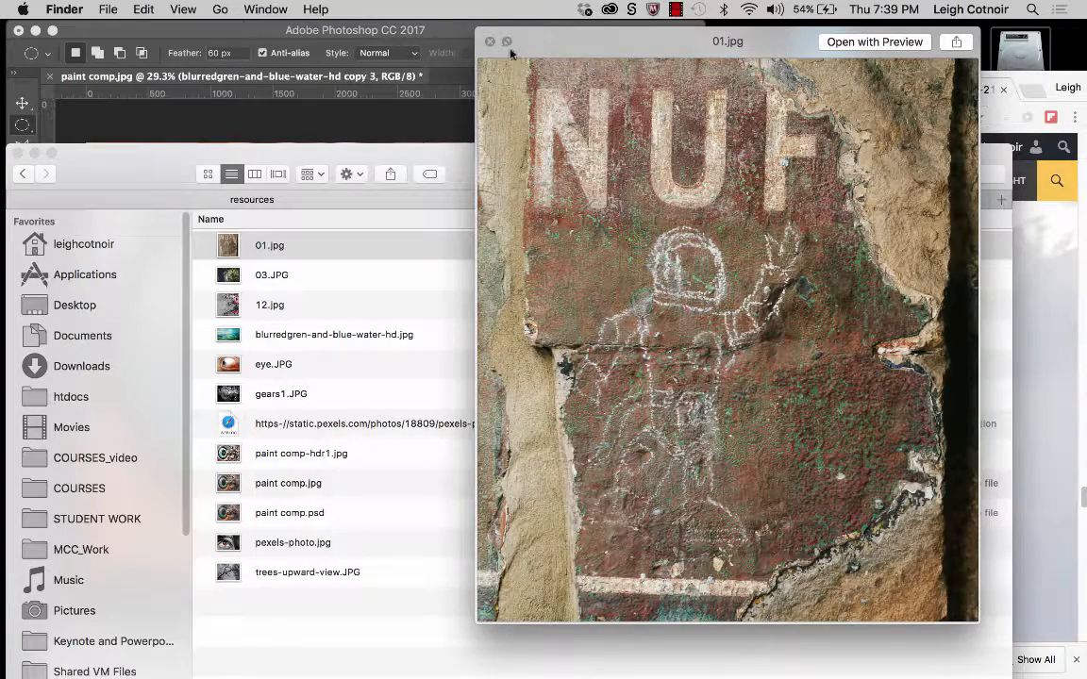
{"action": "key", "text": "space"}
Return to Photoshop, compare the composite with and without the relief layer, and leave that layer visible and selected.
{"action": "left_click", "coordinate": [552, 34]}
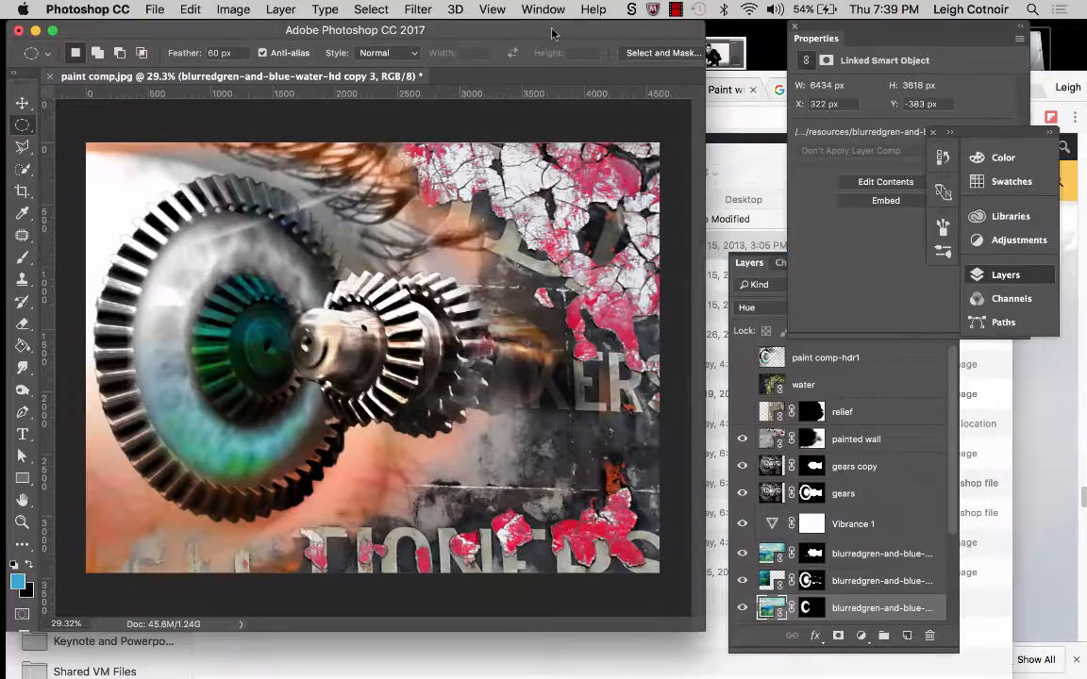
{"action": "left_click", "coordinate": [743, 412]}
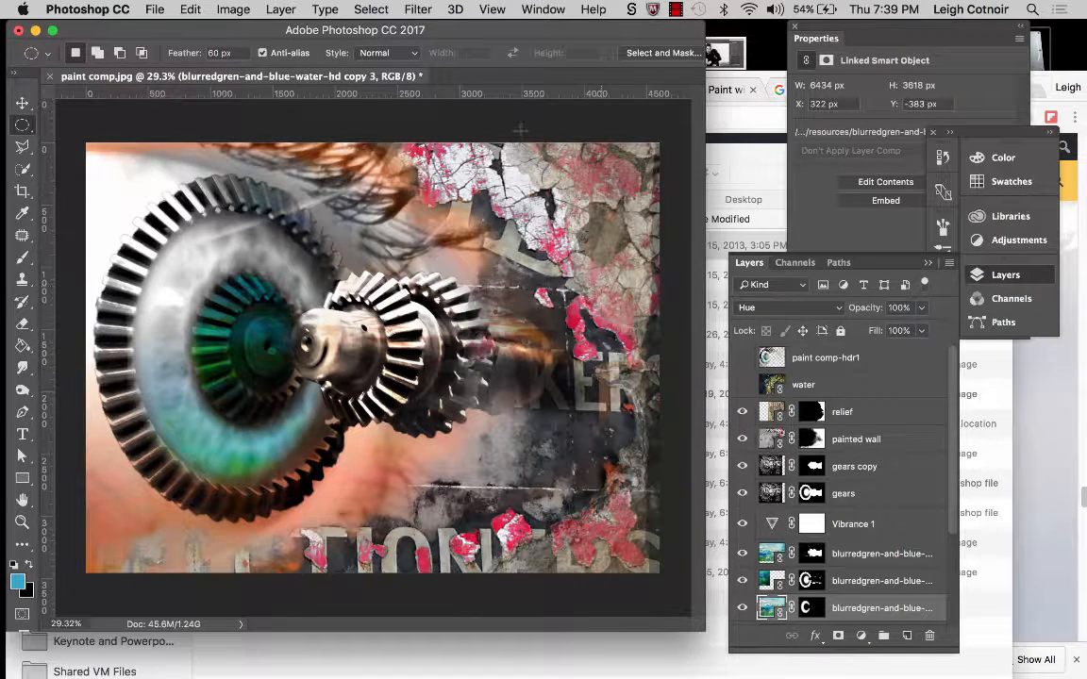
{"action": "left_click", "coordinate": [743, 412]}
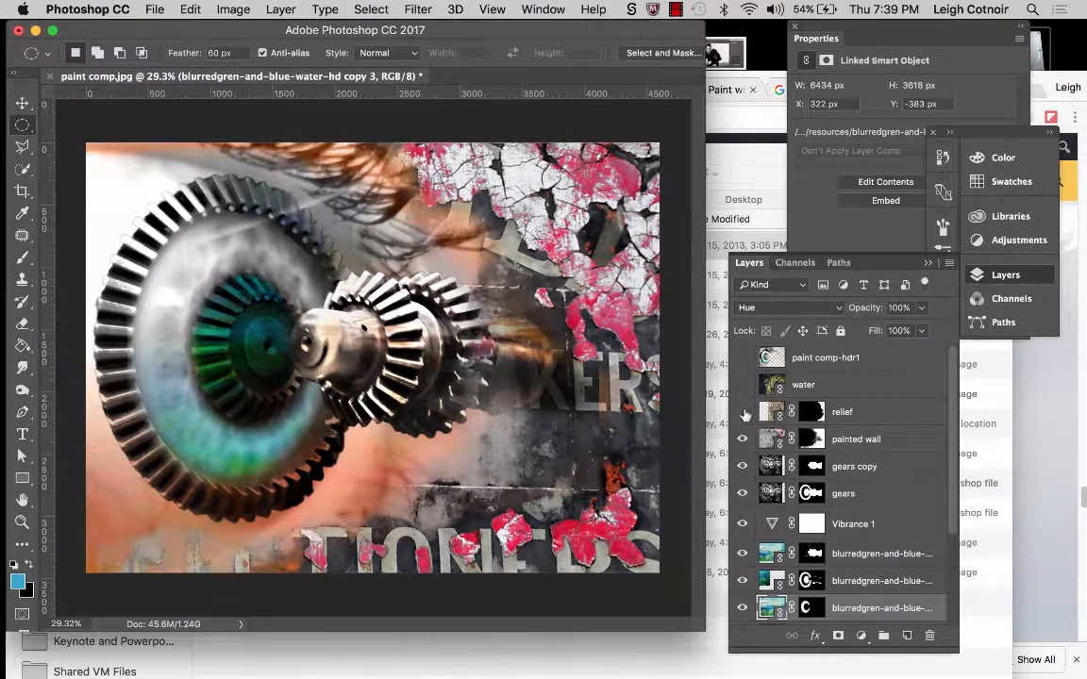
{"action": "left_click", "coordinate": [742, 413]}
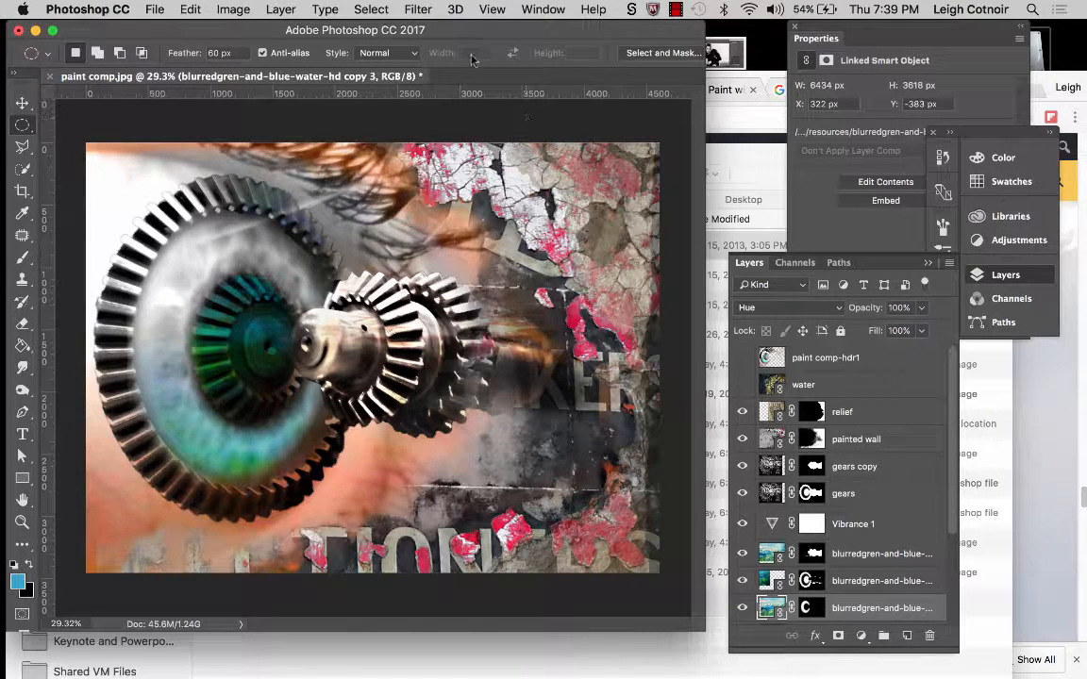
{"action": "left_click", "coordinate": [839, 310]}
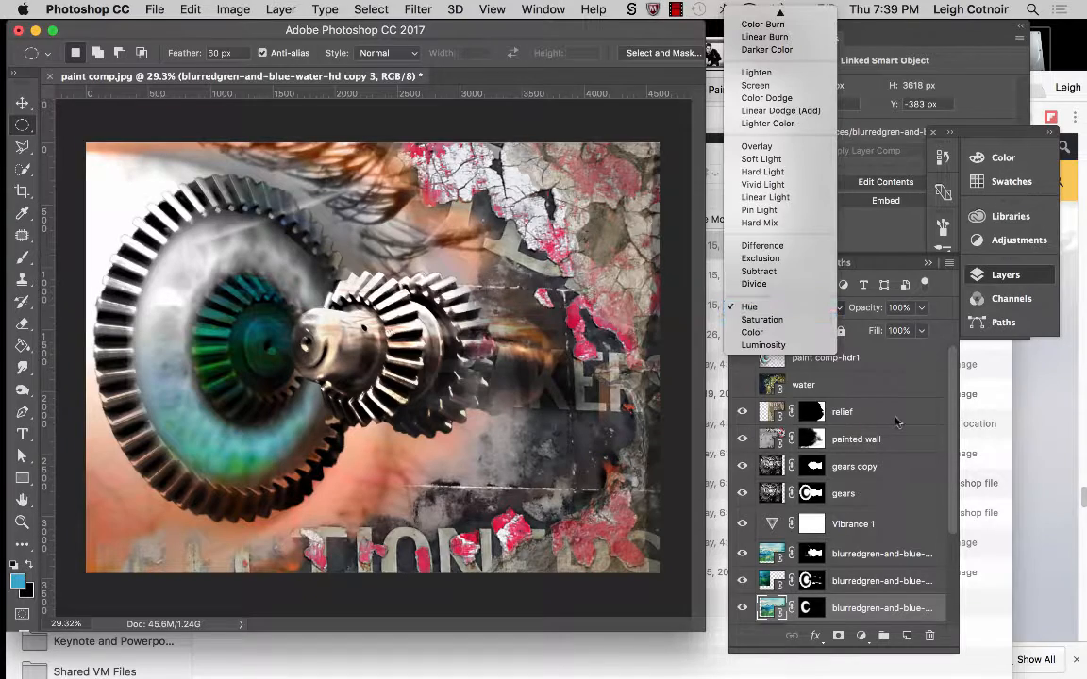
{"action": "left_click", "coordinate": [805, 374]}
{"action": "left_click", "coordinate": [867, 420]}
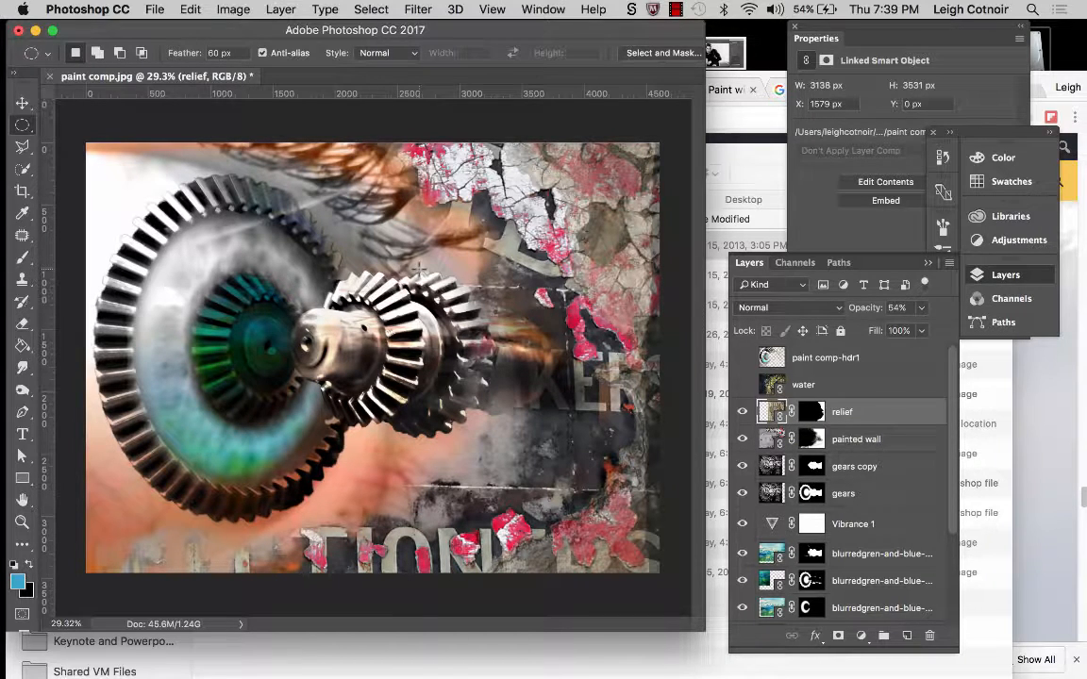
Switch to the resources folder in Finder and preview the water source image 03.JPG.
{"action": "left_click", "coordinate": [745, 160]}
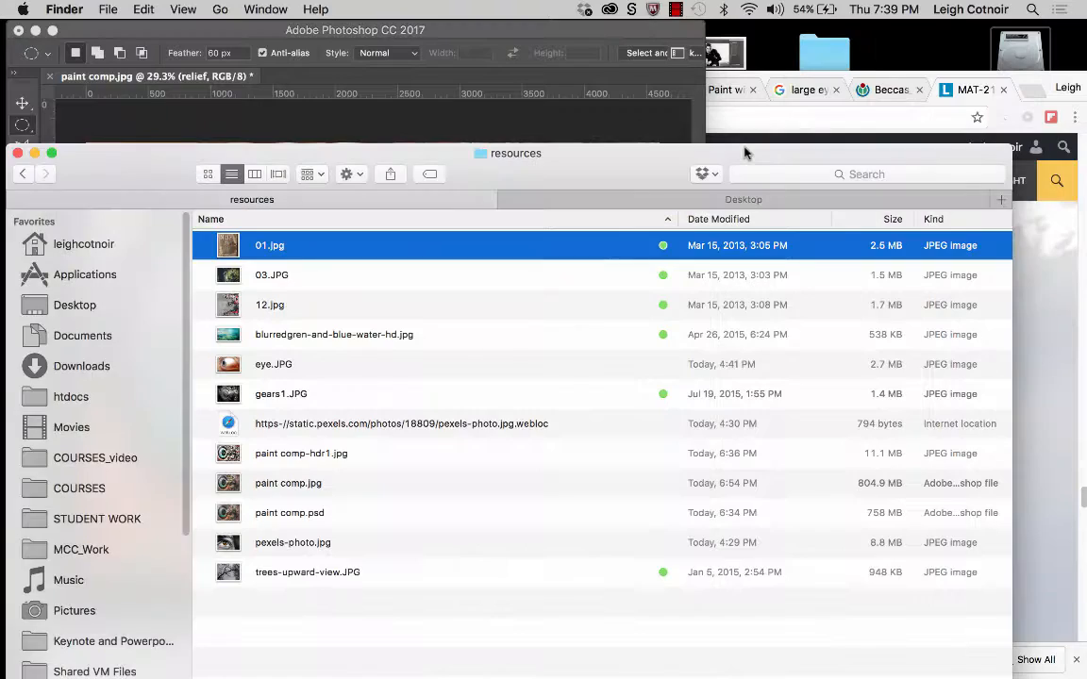
{"action": "left_click", "coordinate": [263, 276]}
{"action": "key", "text": "space"}
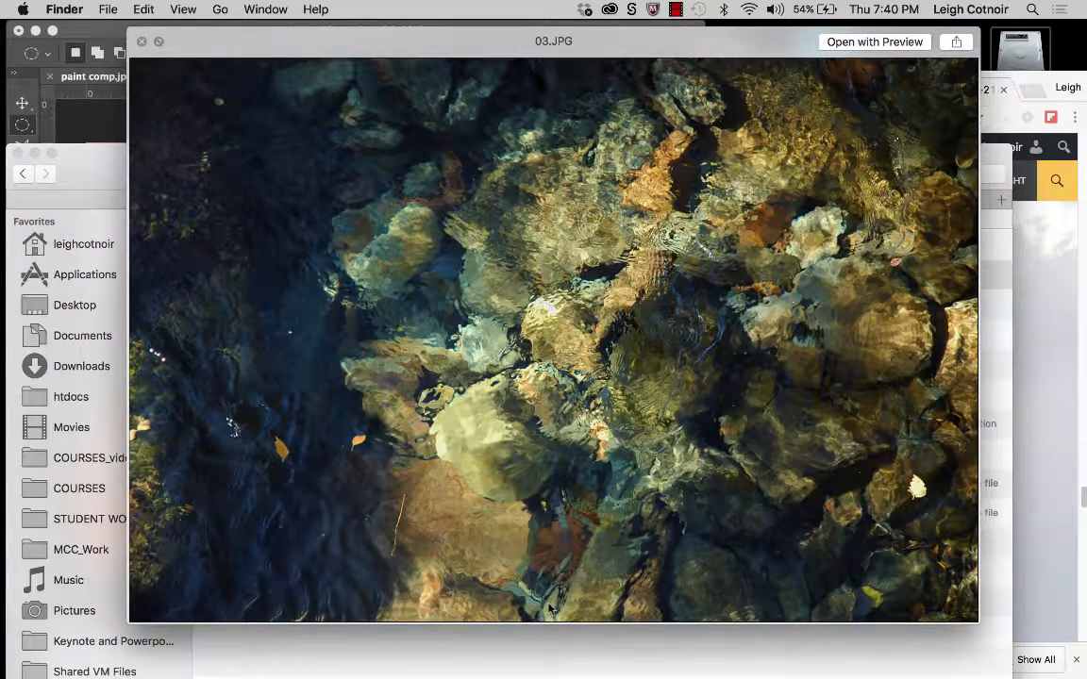
{"action": "key", "text": "space"}
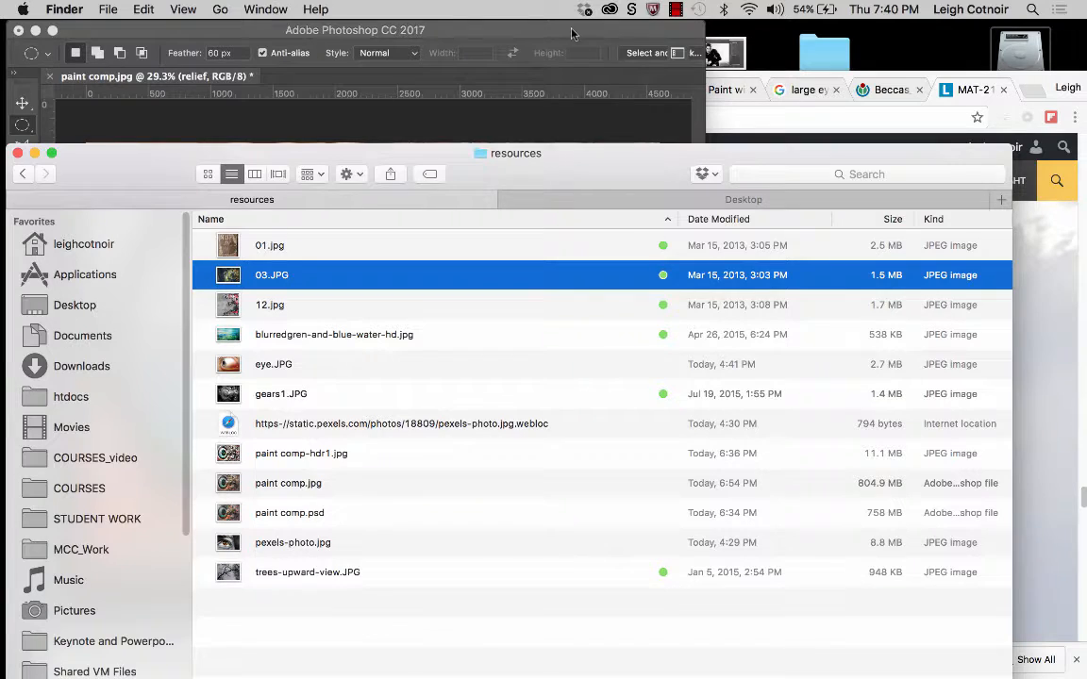
Return to Photoshop, select the water layer and make it visible over the composite.
{"action": "left_click", "coordinate": [572, 34]}
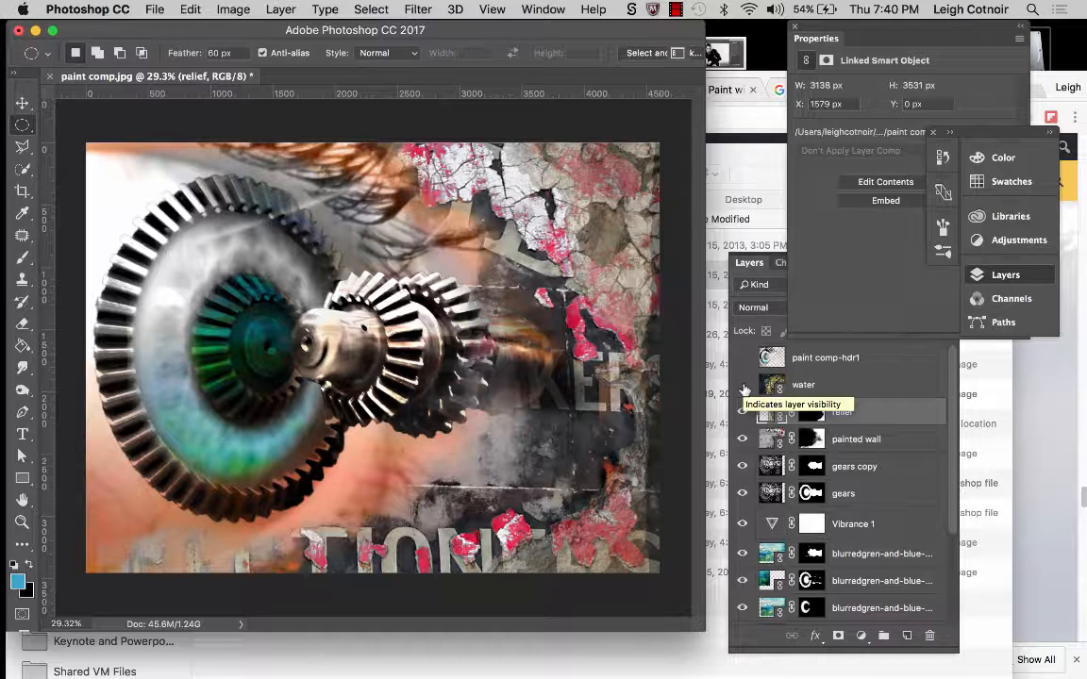
{"action": "left_click", "coordinate": [772, 384]}
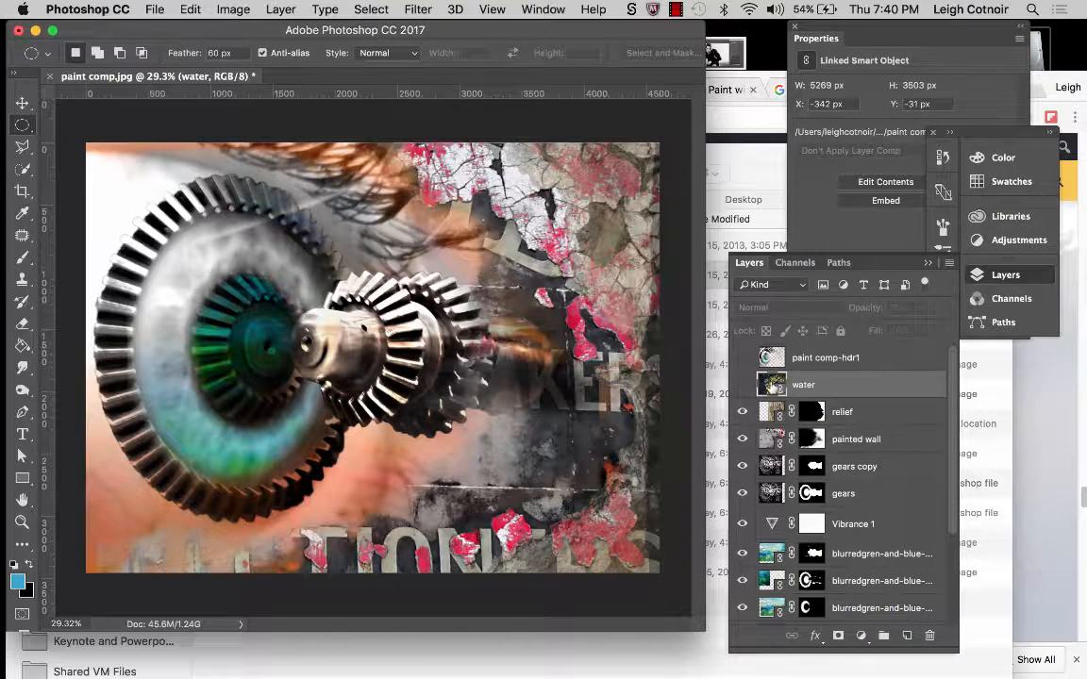
{"action": "left_click", "coordinate": [743, 385]}
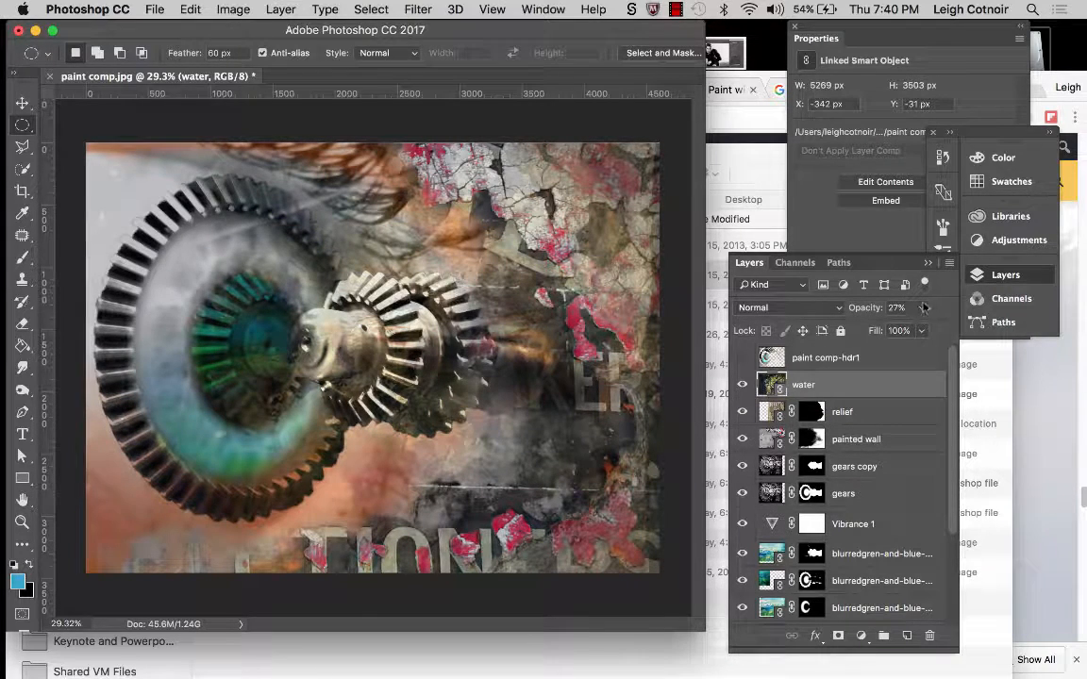